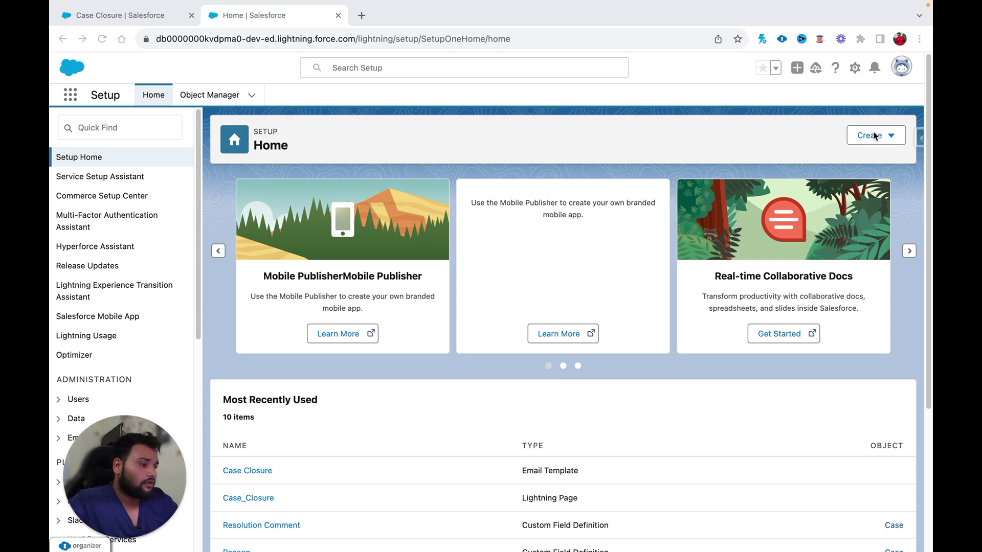
- Start a new flow from the Create menu on Setup Home
{"action": "left_click", "coordinate": [890, 136]}
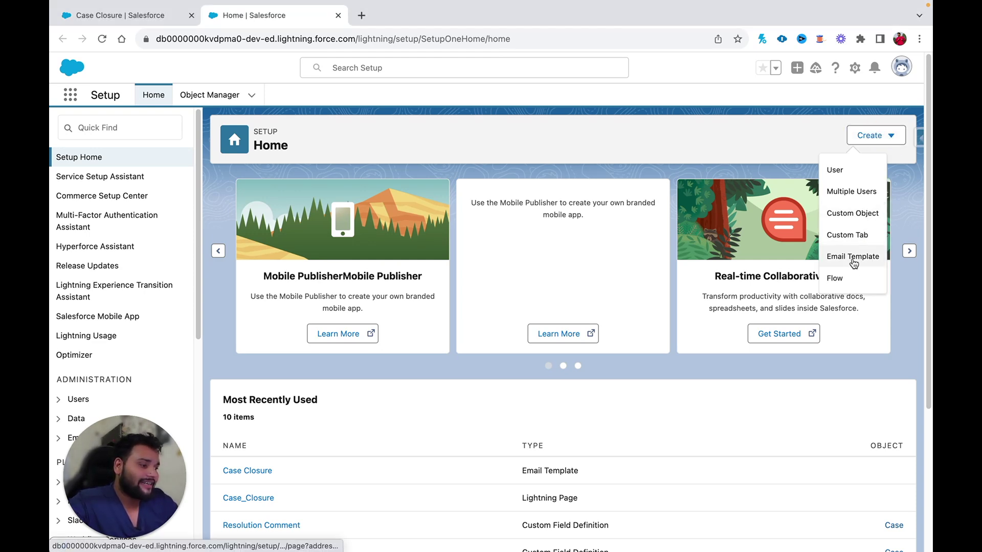
{"action": "left_click", "coordinate": [842, 278]}
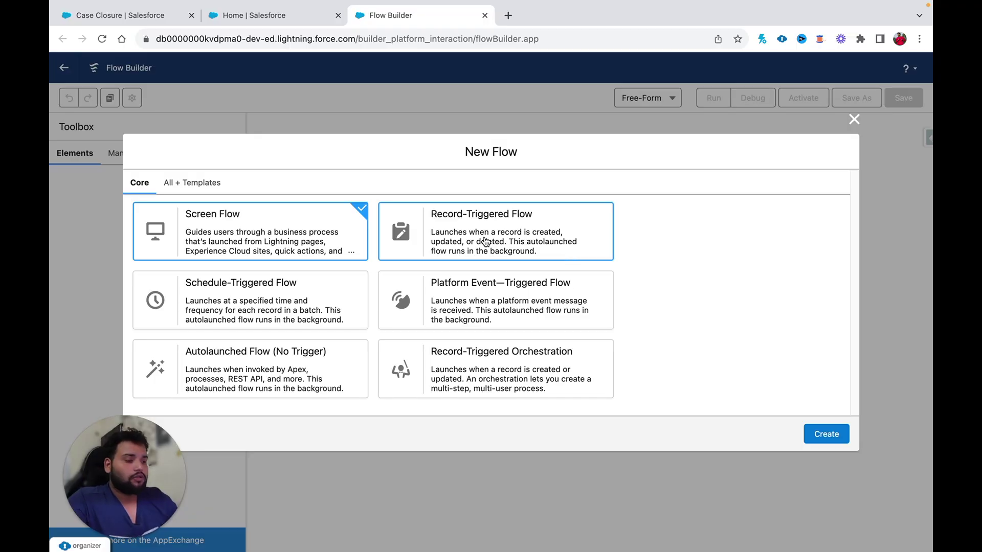
- Create a new Record-Triggered Flow in the New Flow dialog
{"action": "left_click", "coordinate": [491, 230]}
{"action": "left_click", "coordinate": [827, 435]}
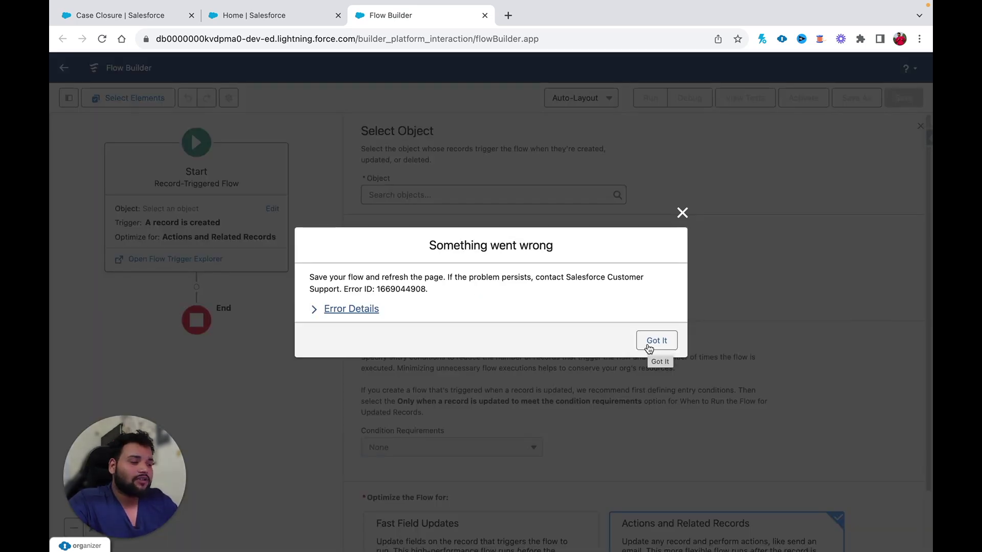
- Dismiss the error messages shown over Flow Builder
{"action": "left_click", "coordinate": [650, 345]}
{"action": "left_click", "coordinate": [652, 340]}
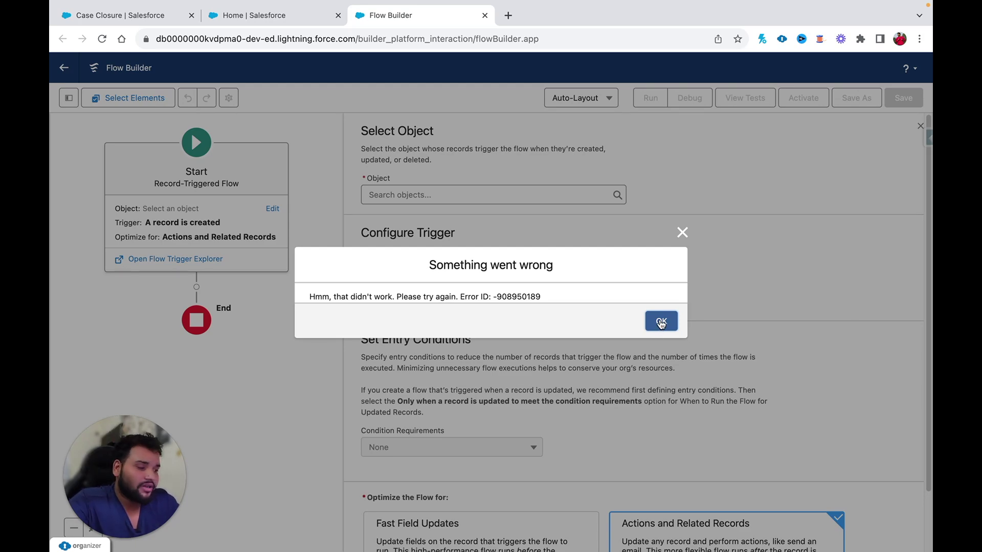
{"action": "left_click", "coordinate": [661, 321]}
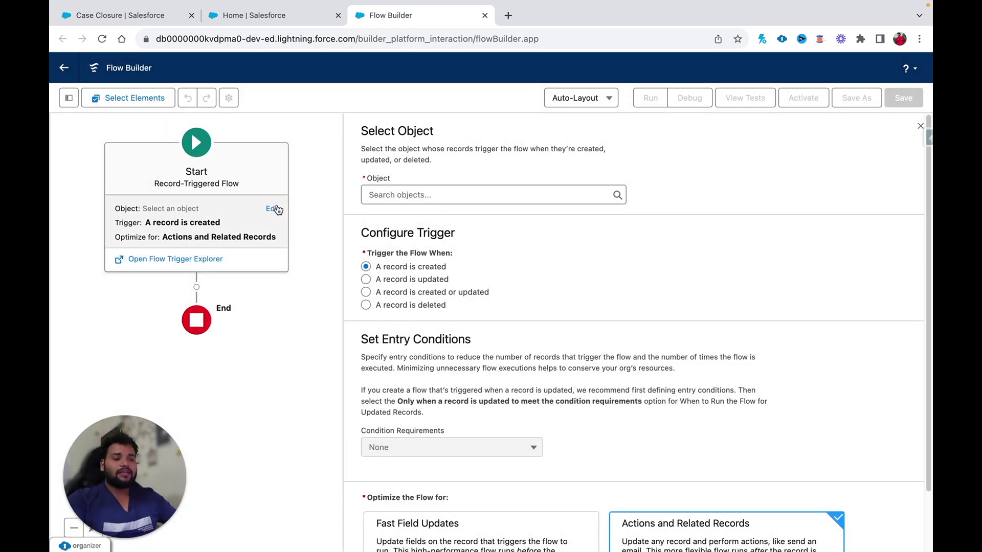
- Edit the Start element and bring up the trigger object list
{"action": "left_click", "coordinate": [273, 211]}
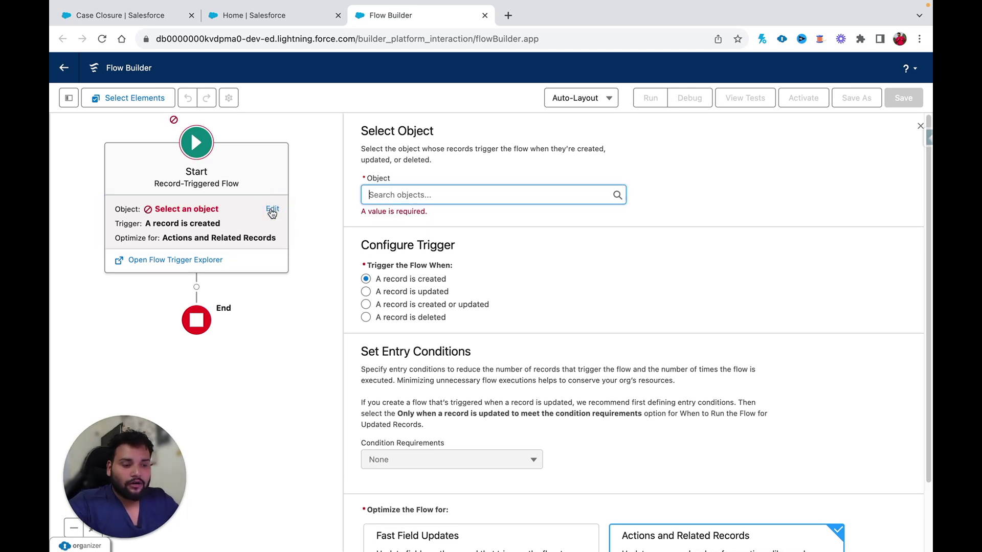
{"action": "left_click", "coordinate": [376, 195]}
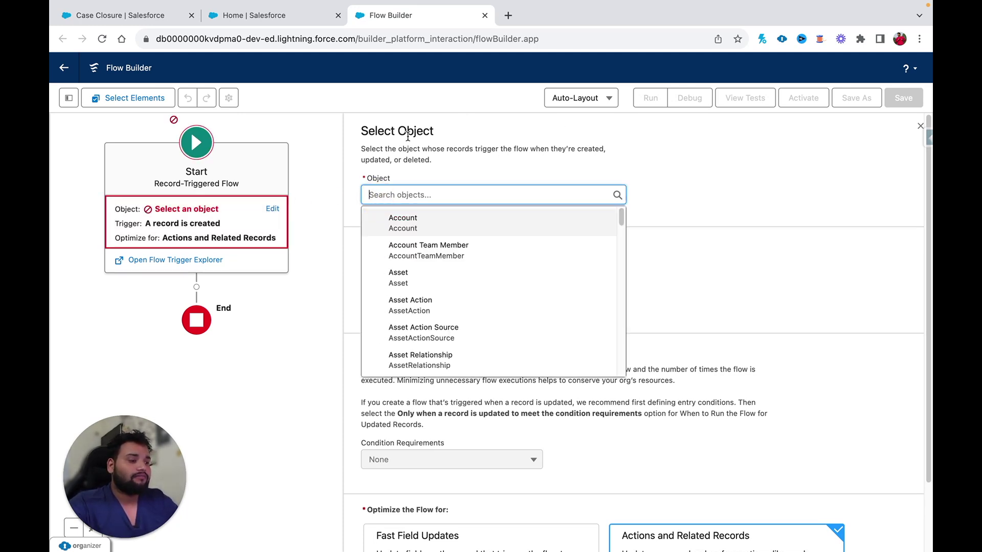
{"action": "left_click", "coordinate": [341, 261]}
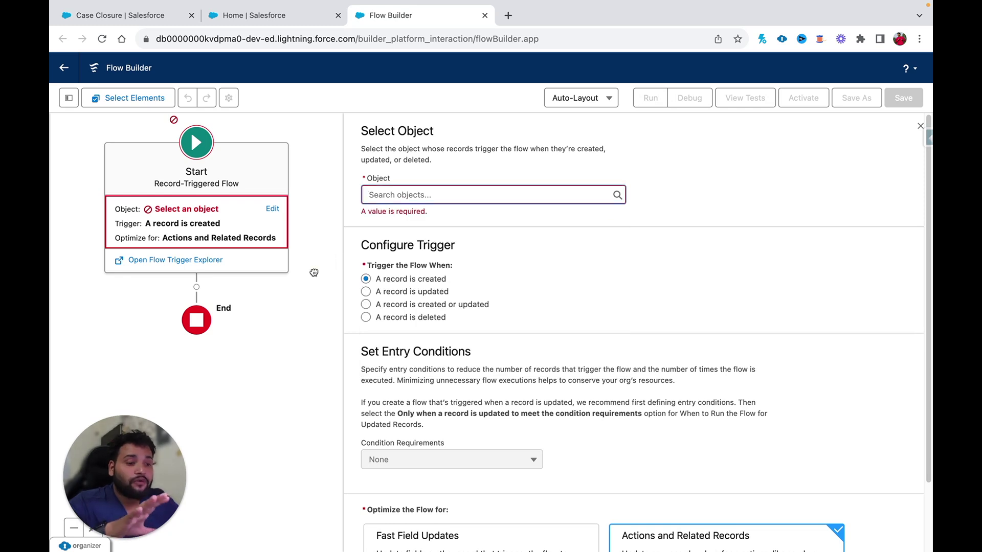
{"action": "left_click", "coordinate": [394, 195]}
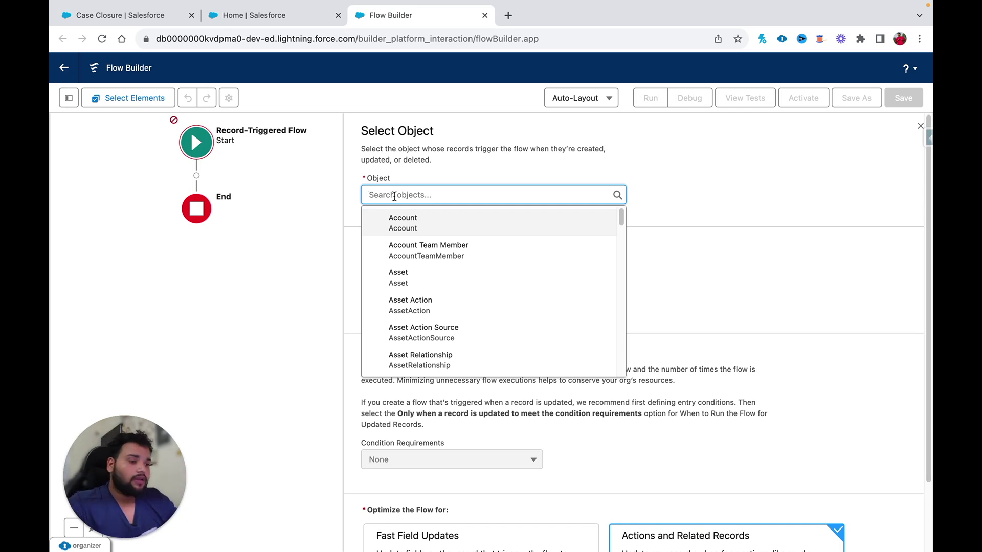
- Set the trigger object to Case and run the flow when a record is updated
{"action": "type", "text": "c"}
{"action": "key", "text": "BackSpace"}
{"action": "type", "text": "opp"}
{"action": "key", "text": "BackSpace"}
{"action": "key", "text": "BackSpace"}
{"action": "key", "text": "BackSpace"}
{"action": "type", "text": "case"}
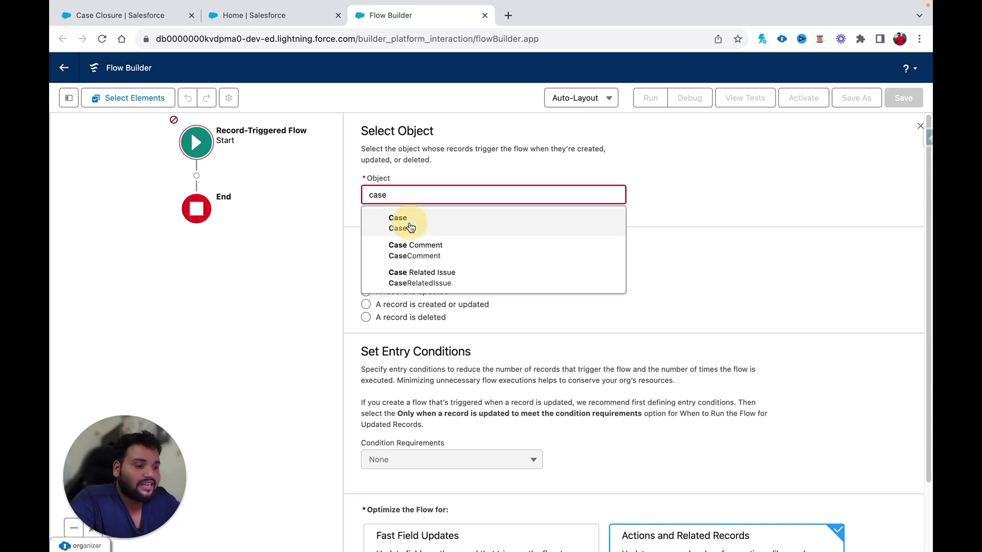
{"action": "left_click", "coordinate": [404, 221]}
{"action": "left_click", "coordinate": [522, 249]}
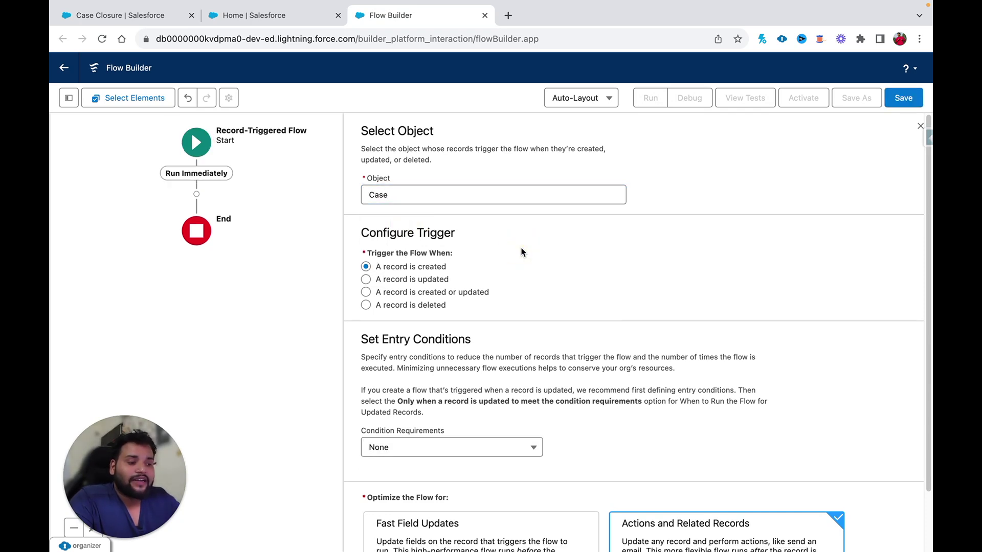
{"action": "left_click", "coordinate": [366, 279]}
- Require All Conditions Are Met, with the condition Status Equals Closed
{"action": "scroll", "coordinate": [563, 266], "scroll_direction": "down", "scroll_amount": 2}
{"action": "left_click", "coordinate": [473, 378]}
{"action": "left_click", "coordinate": [387, 288]}
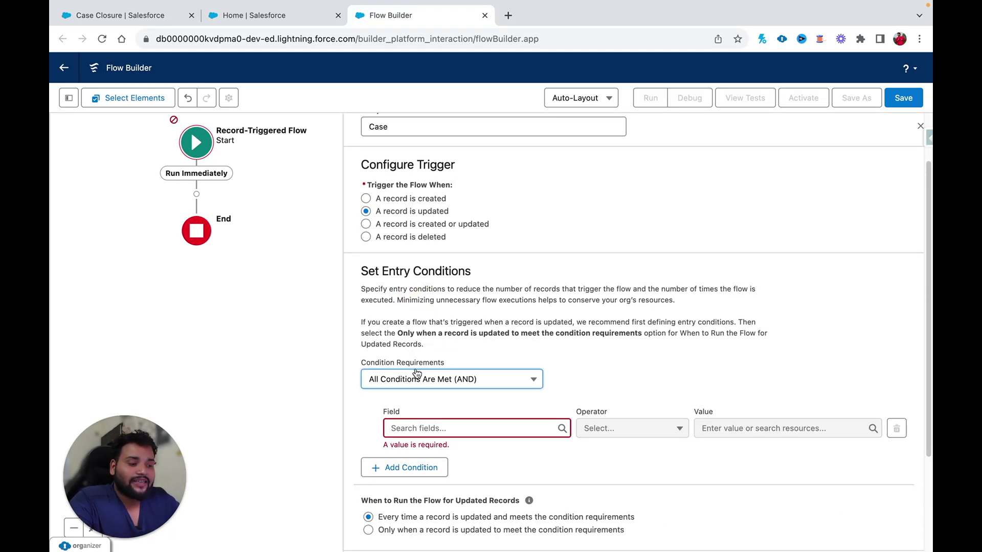
{"action": "left_click", "coordinate": [417, 428]}
{"action": "type", "text": "stat"}
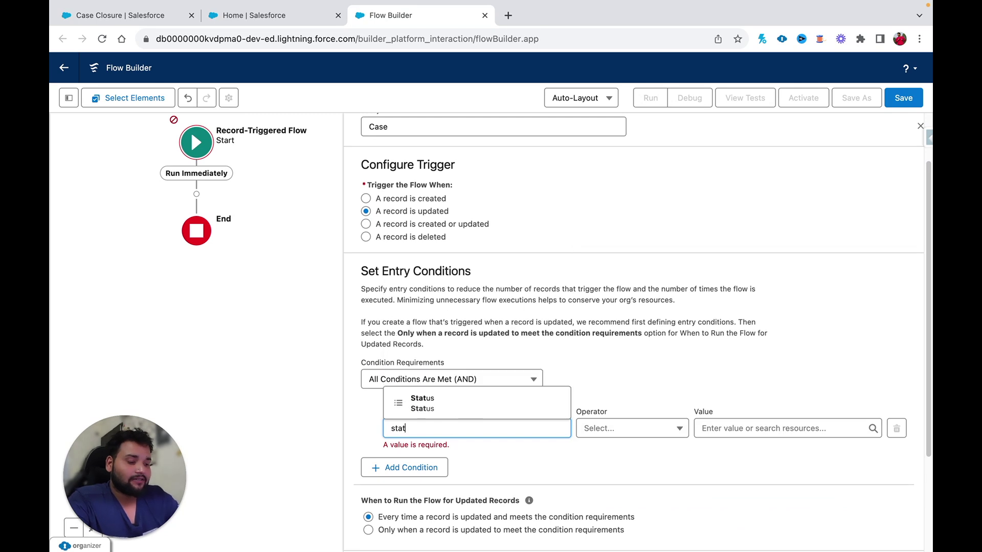
{"action": "left_click", "coordinate": [430, 407]}
{"action": "left_click", "coordinate": [634, 432]}
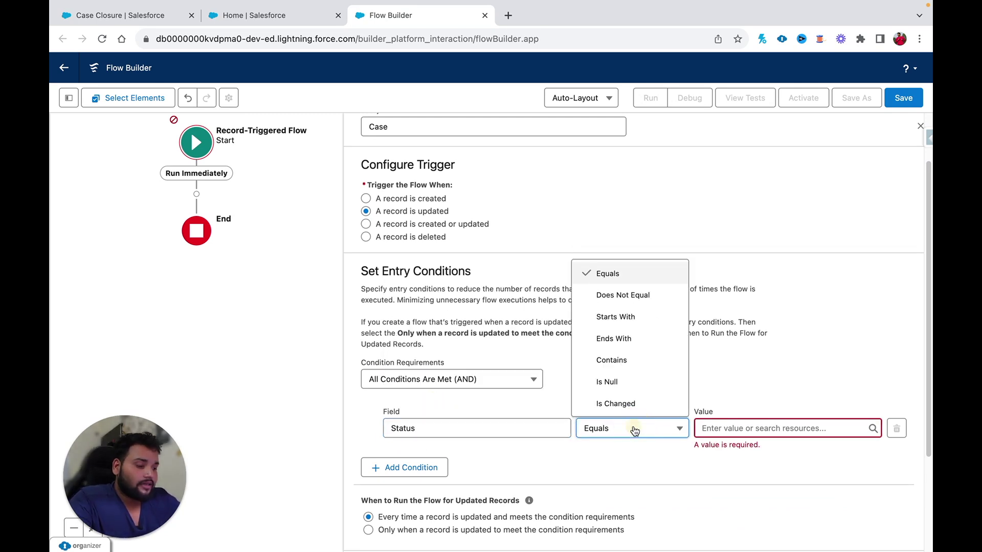
{"action": "left_click", "coordinate": [719, 436]}
{"action": "left_click", "coordinate": [714, 435]}
{"action": "type", "text": "clos"}
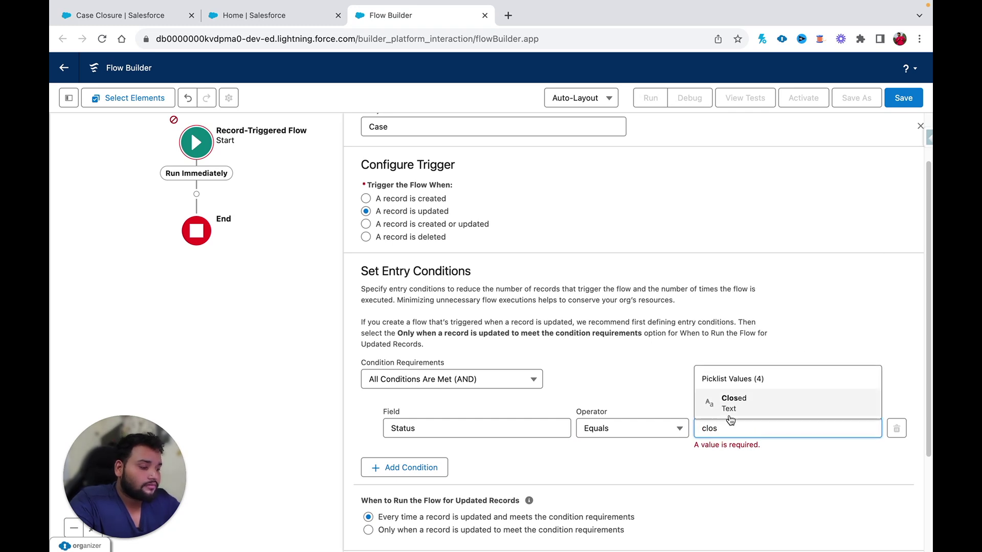
{"action": "left_click", "coordinate": [729, 416]}
- Run the flow only when a record is updated to meet the condition requirements
{"action": "scroll", "coordinate": [673, 384], "scroll_direction": "down", "scroll_amount": 2}
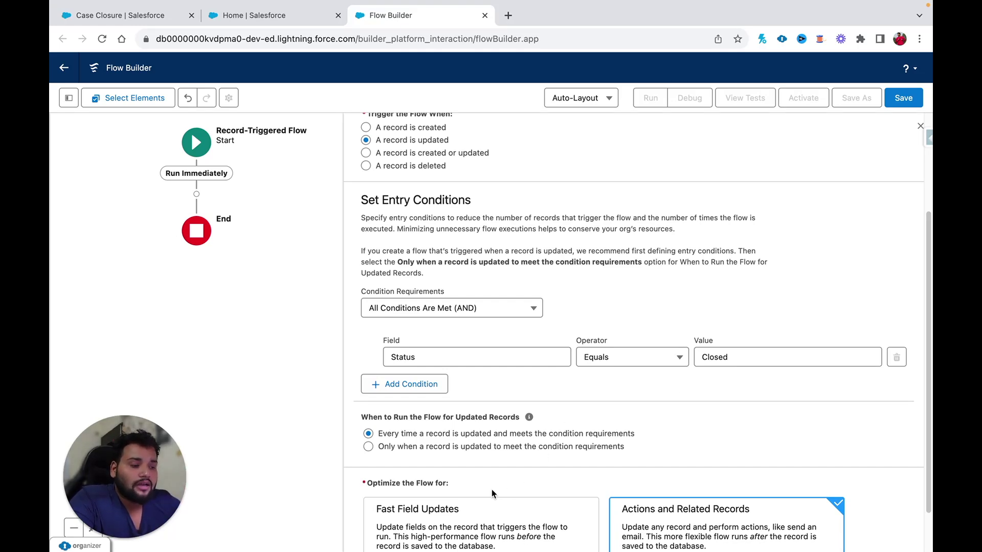
{"action": "left_click", "coordinate": [368, 447]}
{"action": "scroll", "coordinate": [368, 447], "scroll_direction": "down", "scroll_amount": 1}
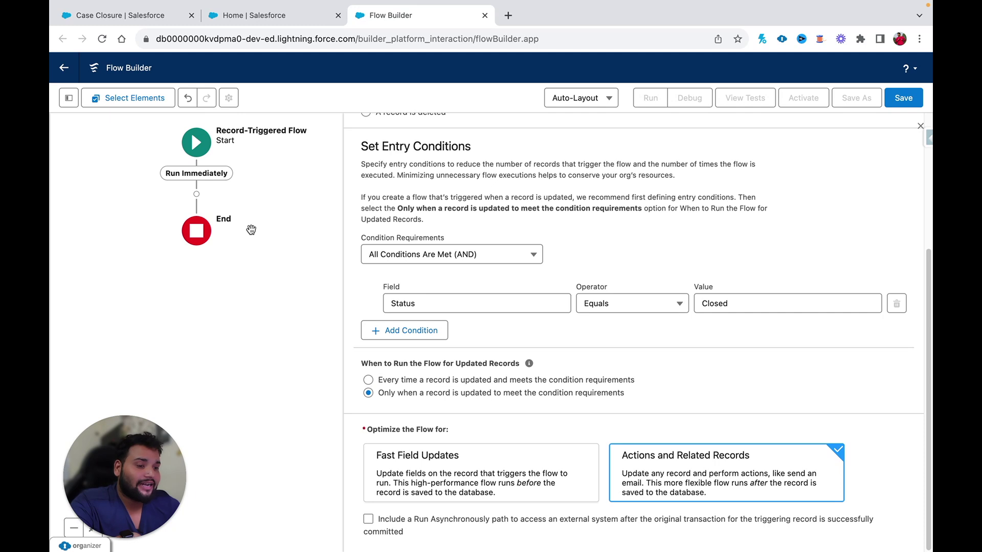
{"action": "left_click", "coordinate": [196, 193]}
{"action": "type", "text": "sen"}
{"action": "left_click", "coordinate": [315, 233]}
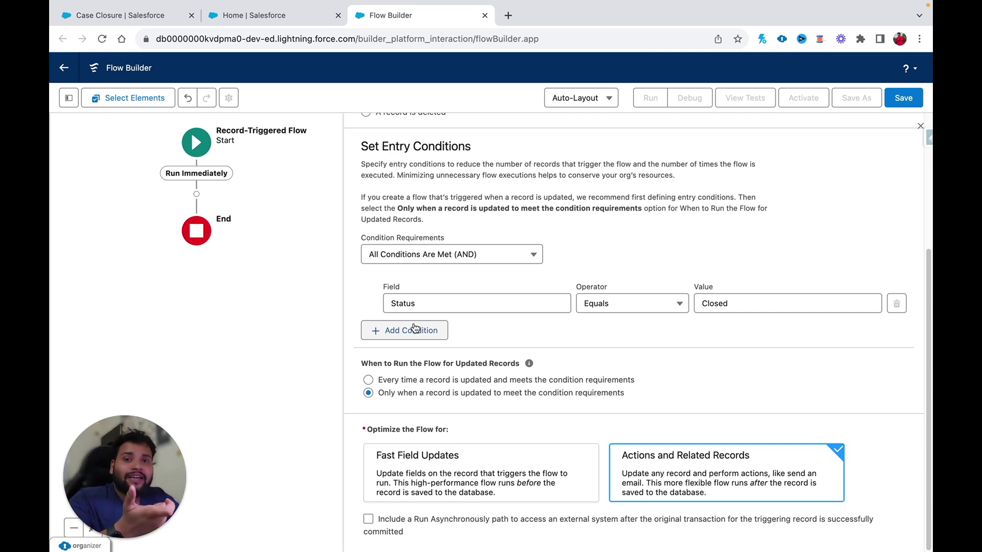
- Add a second condition: ContactId Is Null equals $GlobalConstant.False
{"action": "left_click", "coordinate": [415, 330]}
{"action": "left_click", "coordinate": [404, 342]}
{"action": "type", "text": "cont"}
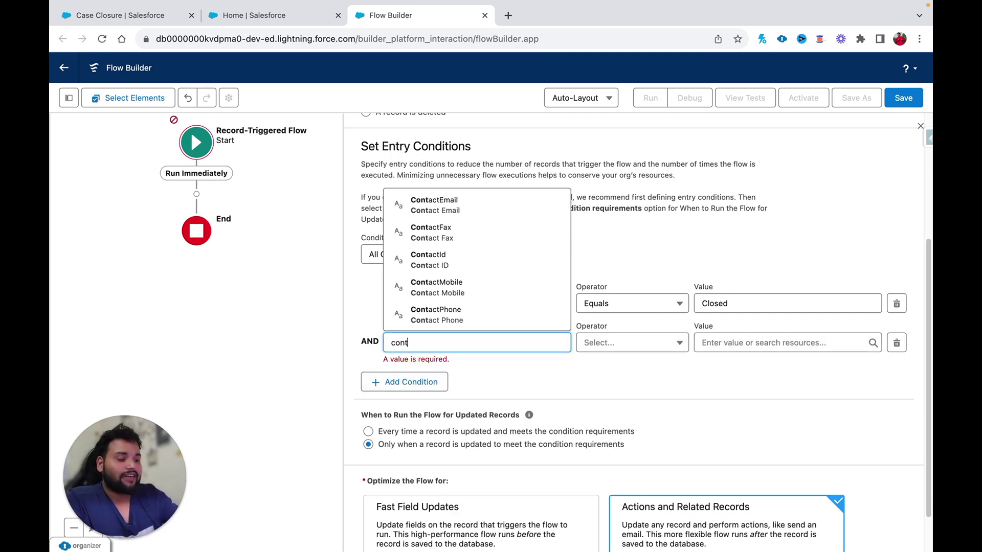
{"action": "left_click", "coordinate": [413, 268]}
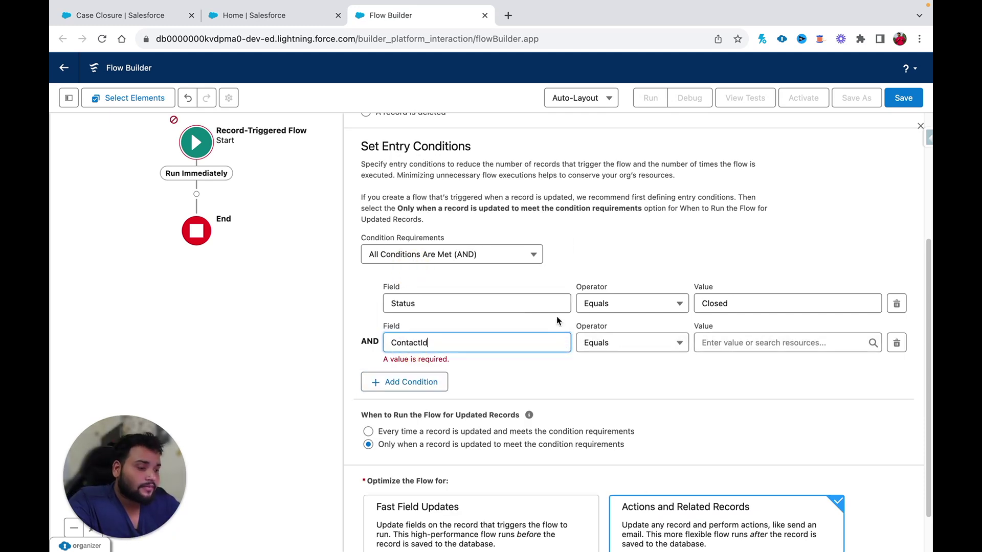
{"action": "left_click", "coordinate": [589, 341]}
{"action": "left_click", "coordinate": [631, 301]}
{"action": "left_click", "coordinate": [748, 343]}
{"action": "type", "text": "false"}
{"action": "left_click", "coordinate": [775, 384]}
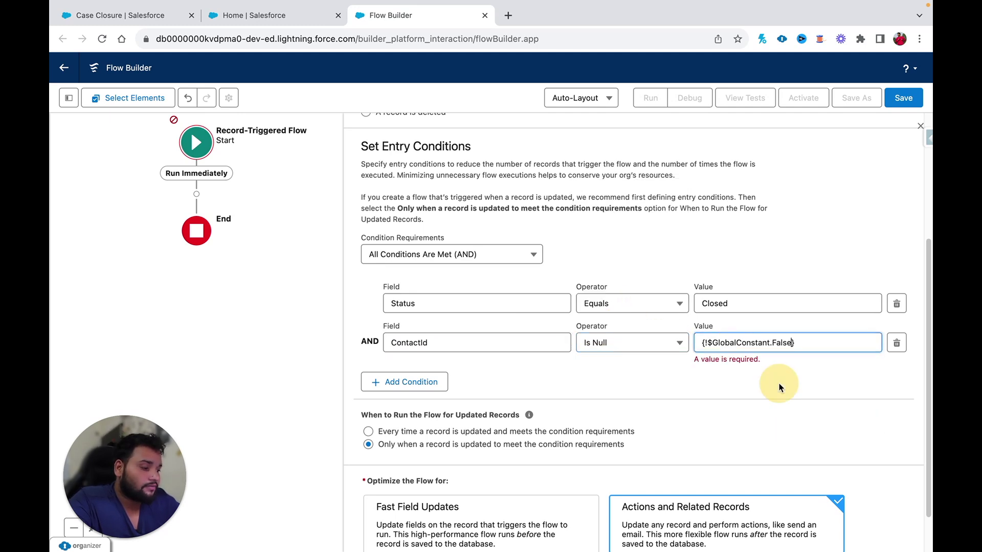
{"action": "left_click", "coordinate": [719, 372]}
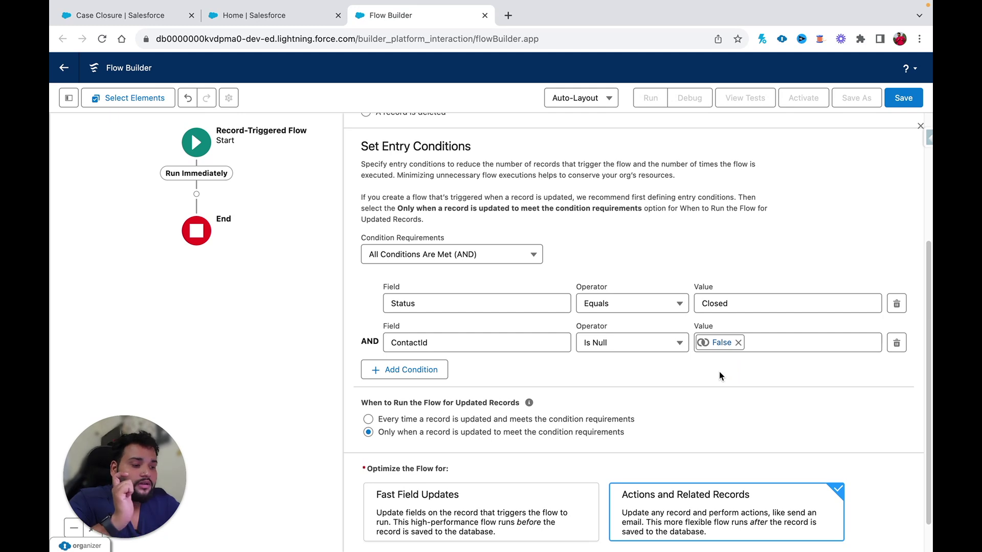
- Search 'send email' after the Start element and add the Send Email action
{"action": "left_click", "coordinate": [196, 195]}
{"action": "type", "text": "sen"}
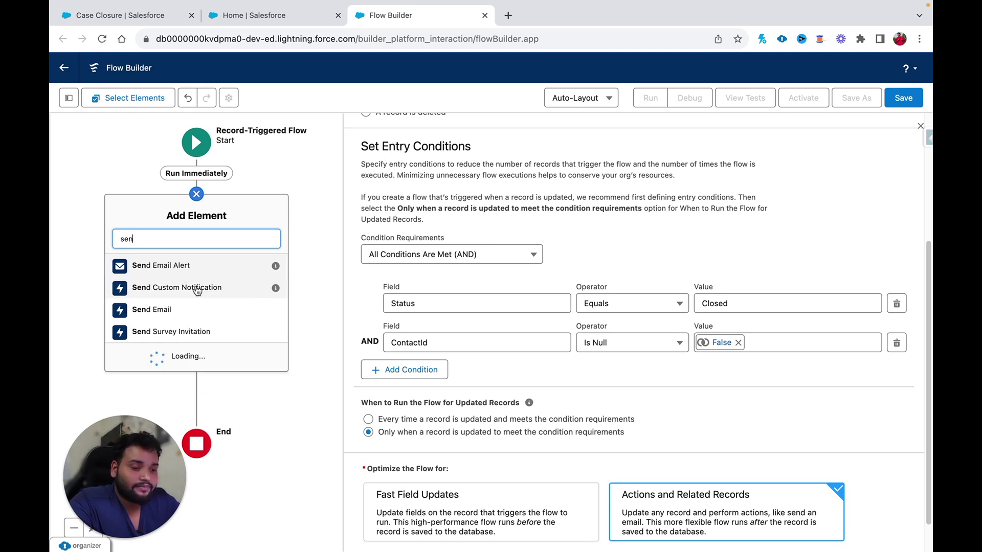
{"action": "type", "text": "d email"}
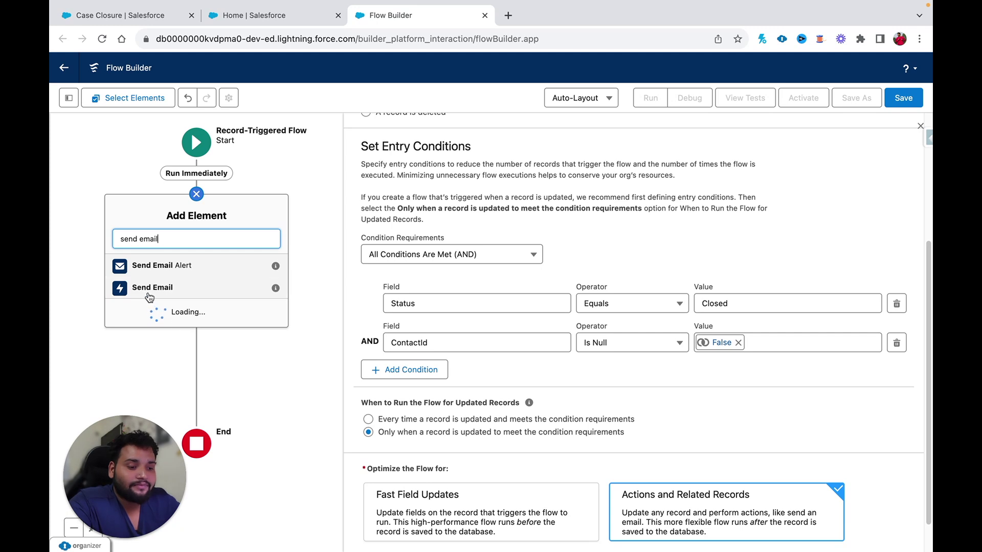
{"action": "left_click", "coordinate": [148, 291]}
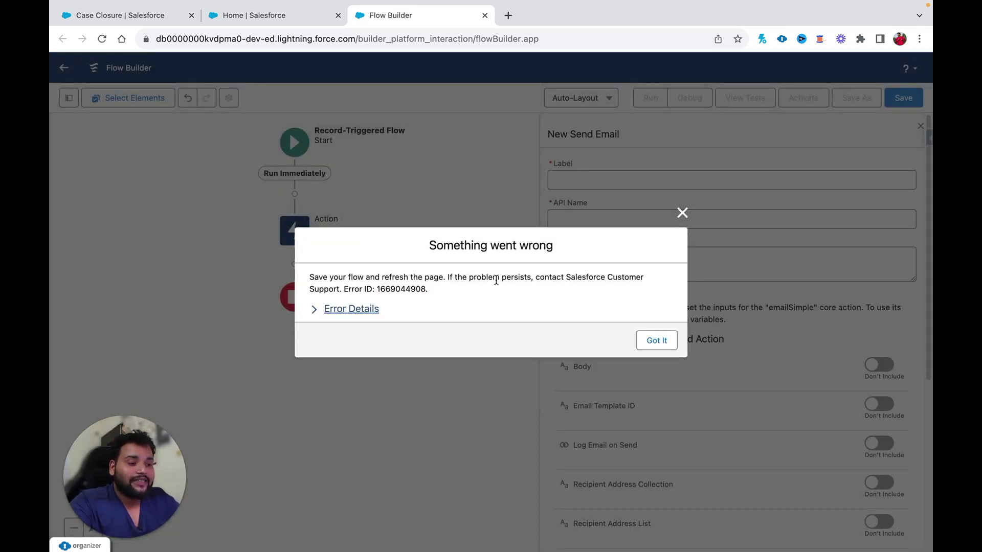
- Clear the errors, then label the action 'Send Email to Customer' with API name Send_Email_to_Customer
{"action": "left_click", "coordinate": [660, 342]}
{"action": "left_click", "coordinate": [660, 321]}
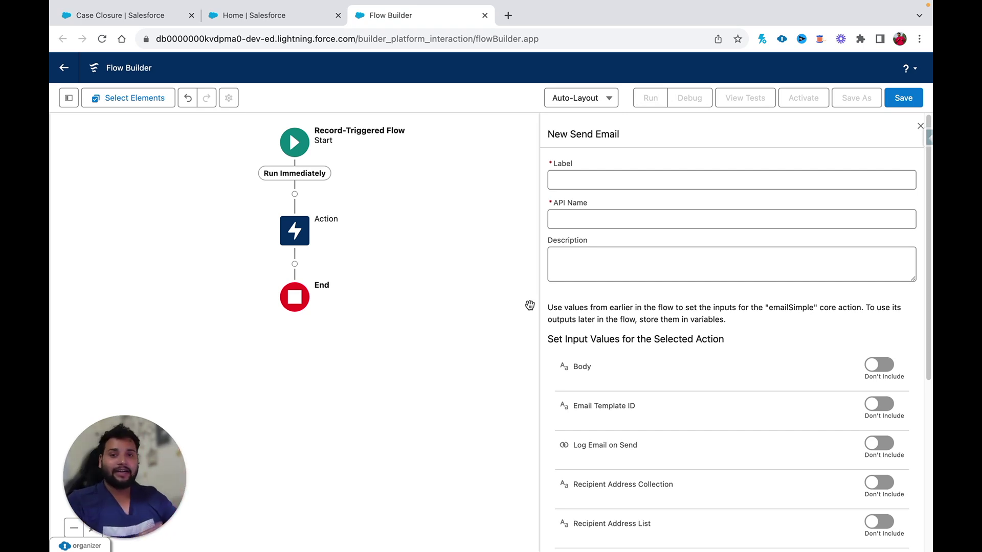
{"action": "left_click", "coordinate": [558, 180]}
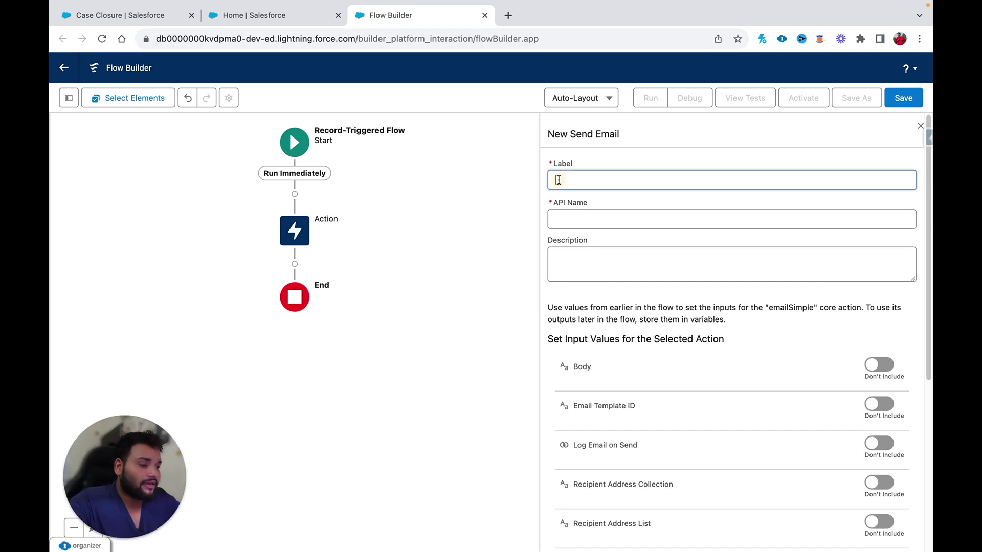
{"action": "type", "text": "Send em"}
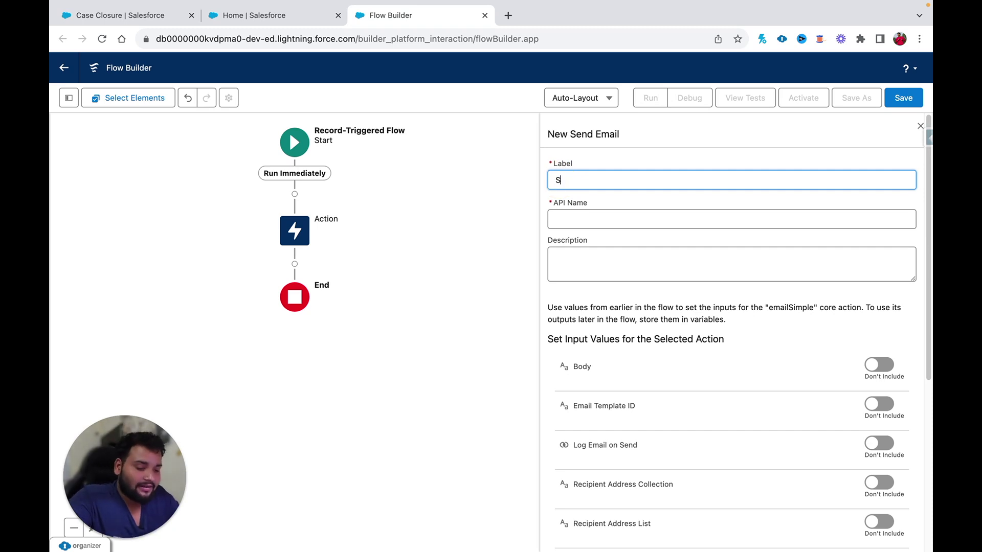
{"action": "key", "text": "BackSpace"}
{"action": "key", "text": "BackSpace"}
{"action": "type", "text": "E"}
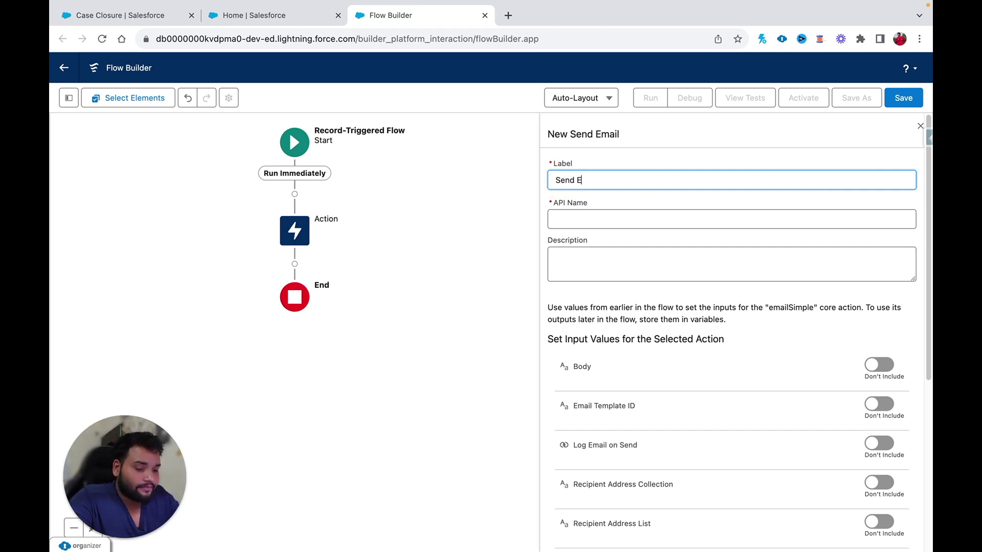
{"action": "type", "text": "mail to Customer"}
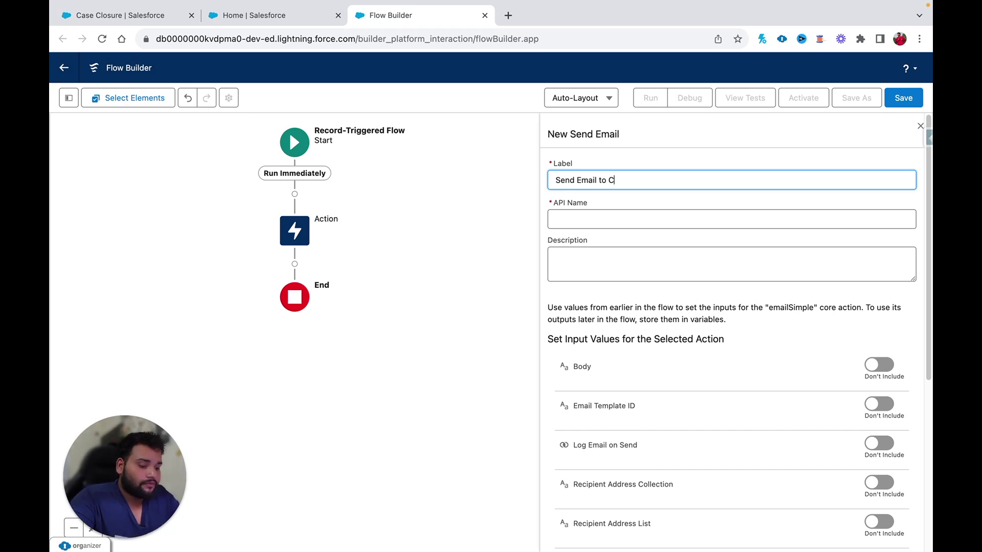
{"action": "left_click", "coordinate": [559, 223]}
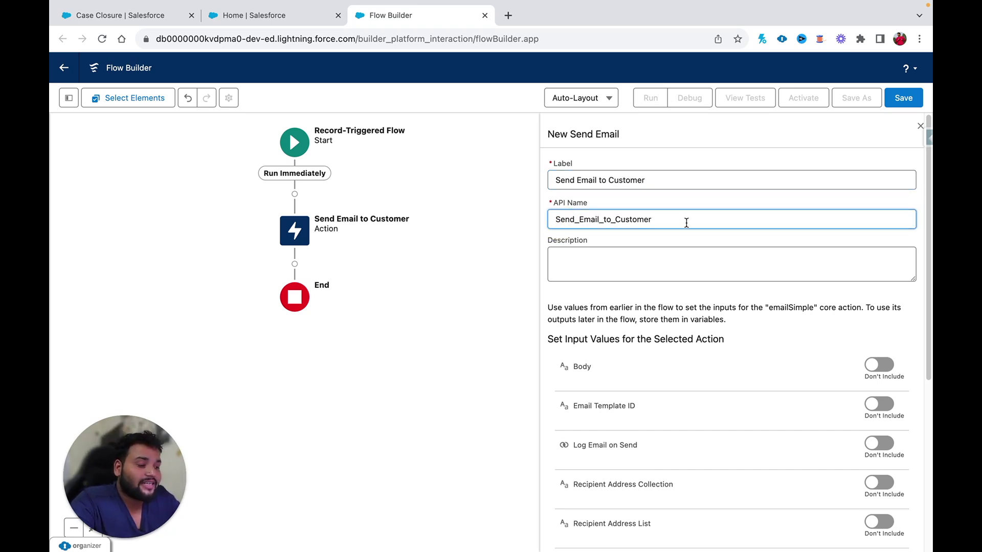
{"action": "scroll", "coordinate": [622, 384], "scroll_direction": "down", "scroll_amount": 3}
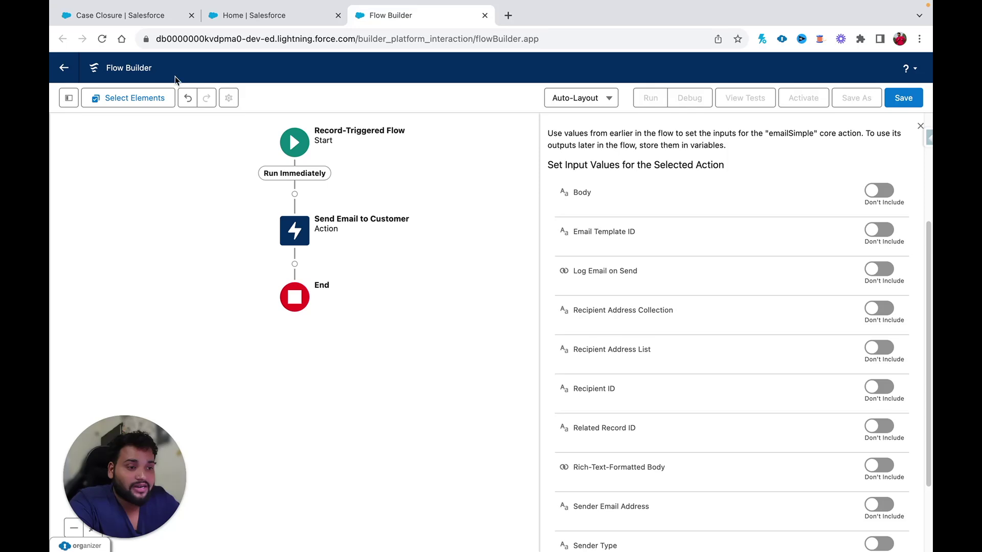
- In the template tab, search 'email', go to All Email Templates, and open Case Closure
{"action": "left_click", "coordinate": [106, 18]}
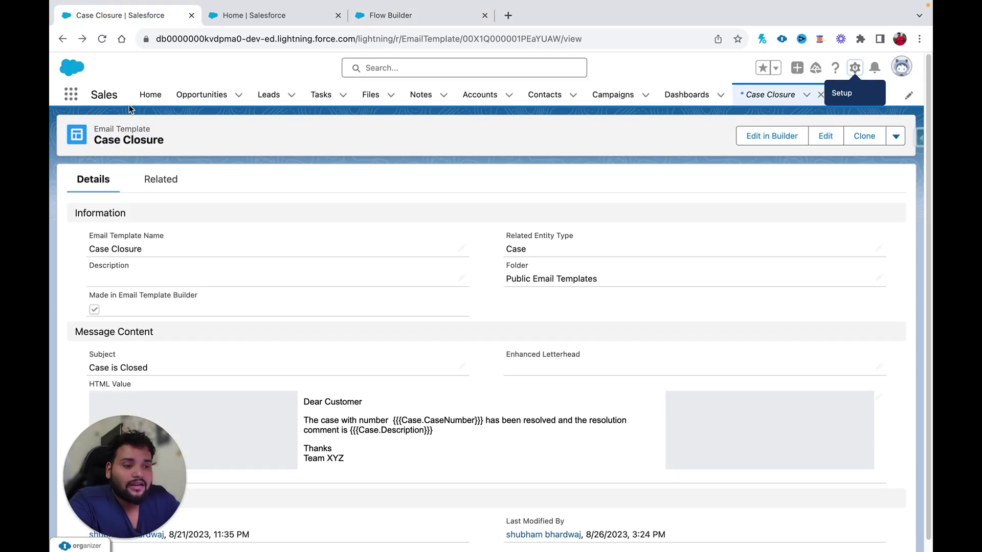
{"action": "left_click", "coordinate": [70, 101]}
{"action": "type", "text": "email"}
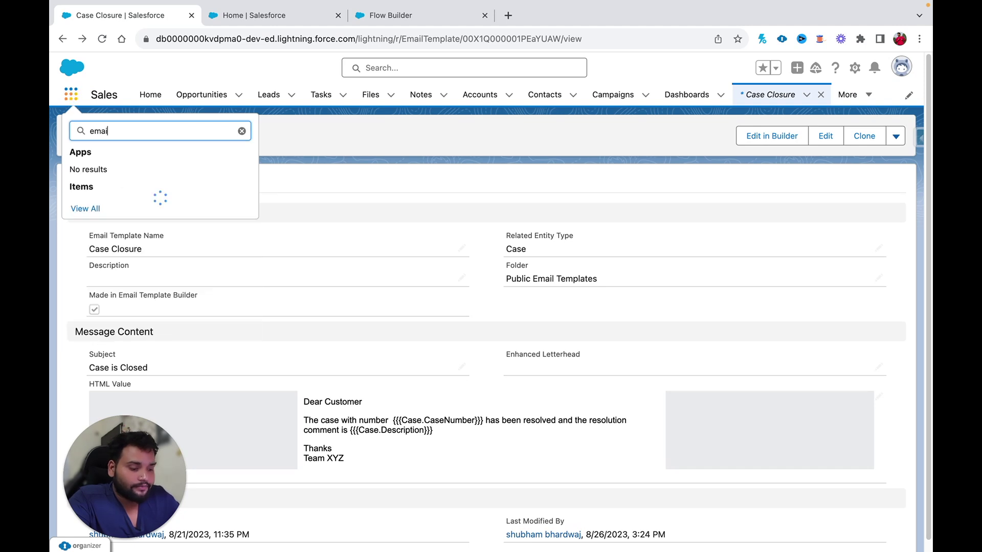
{"action": "left_click", "coordinate": [92, 209]}
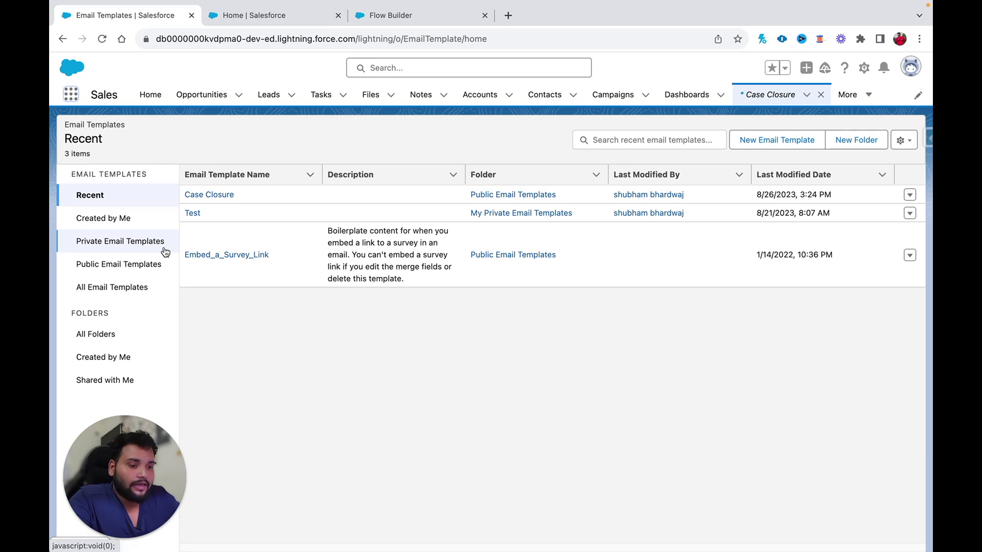
{"action": "left_click", "coordinate": [92, 288]}
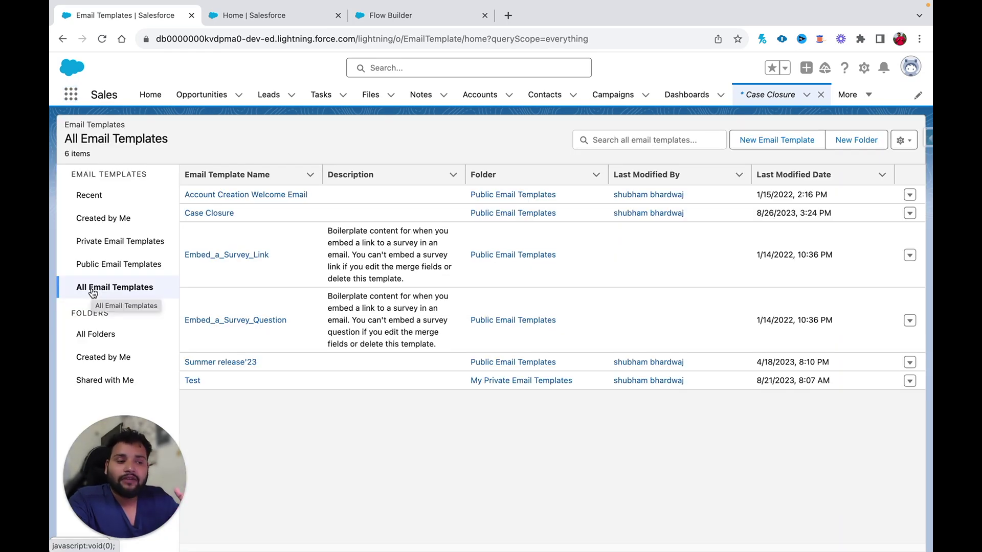
{"action": "left_click", "coordinate": [217, 216]}
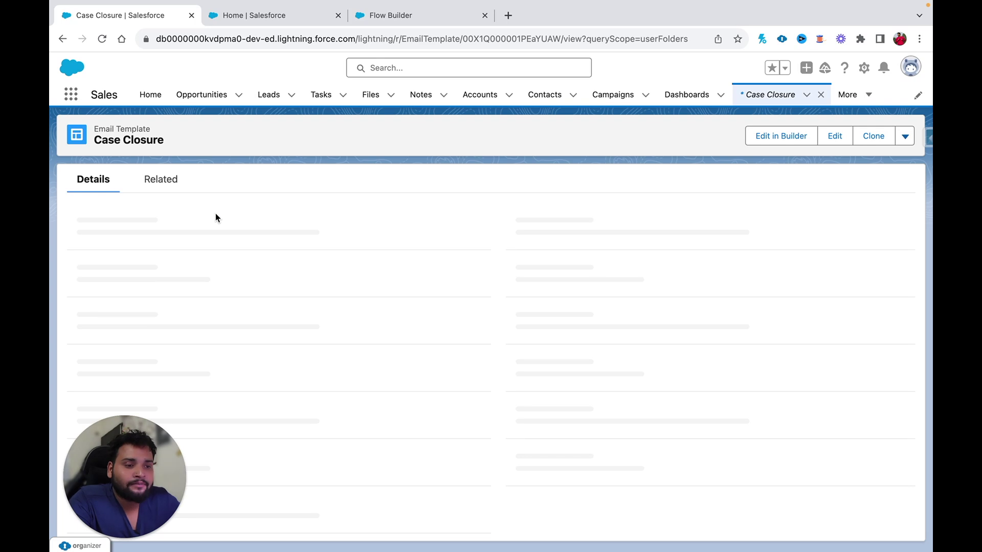
{"action": "left_click_drag", "start_coordinate": [169, 467], "coordinate": [864, 461]}
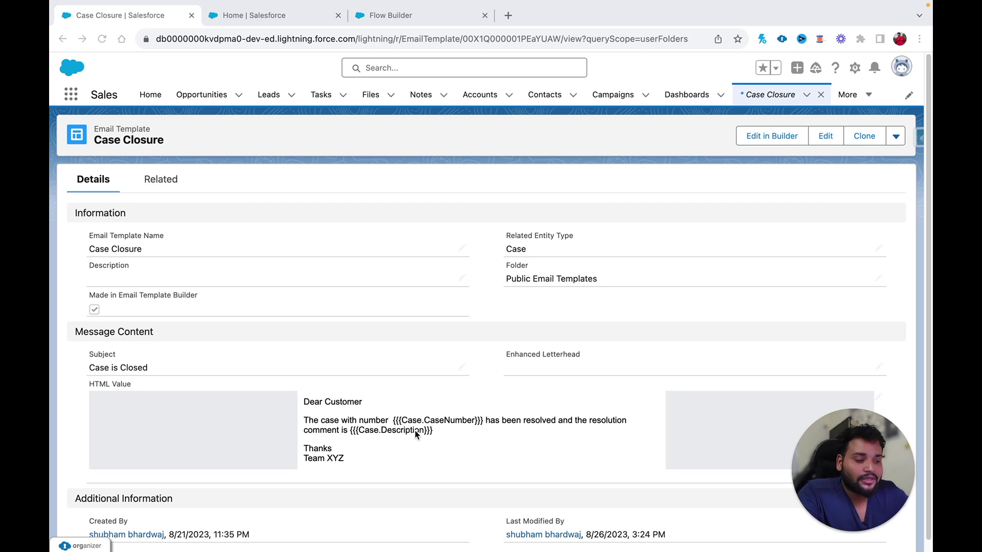
- Open Case Closure in Email Template Builder and select its rich text block
{"action": "left_click", "coordinate": [751, 143]}
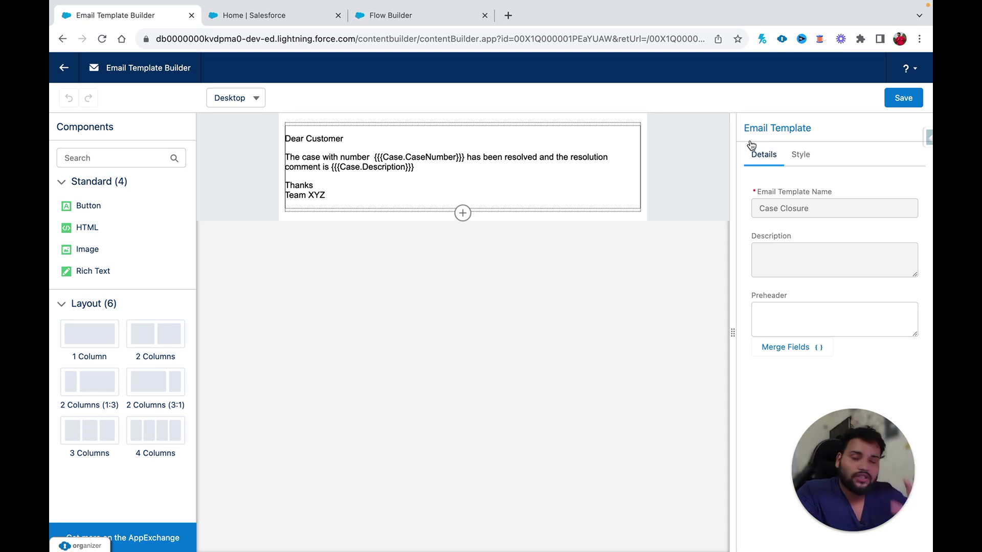
{"action": "left_click", "coordinate": [465, 188]}
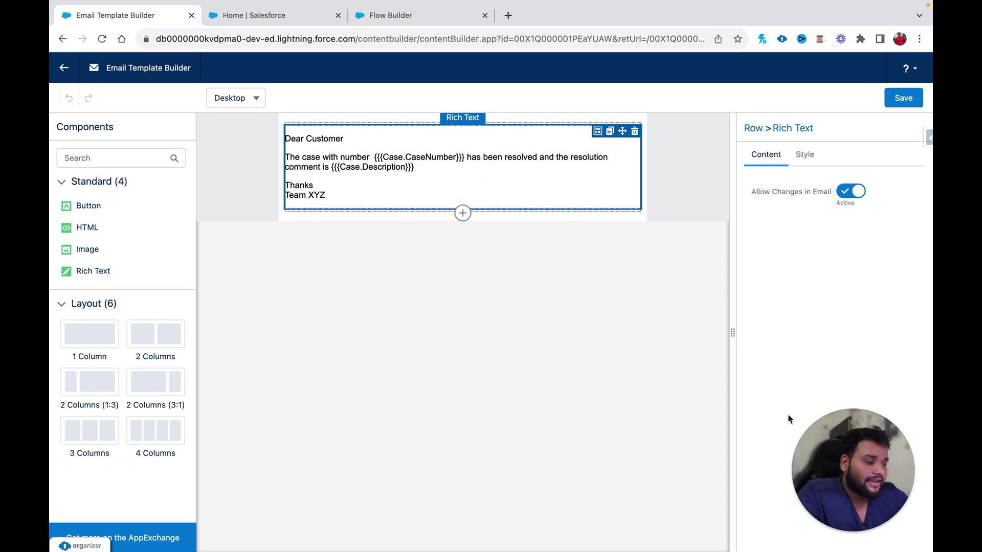
{"action": "left_click_drag", "start_coordinate": [823, 446], "coordinate": [299, 478]}
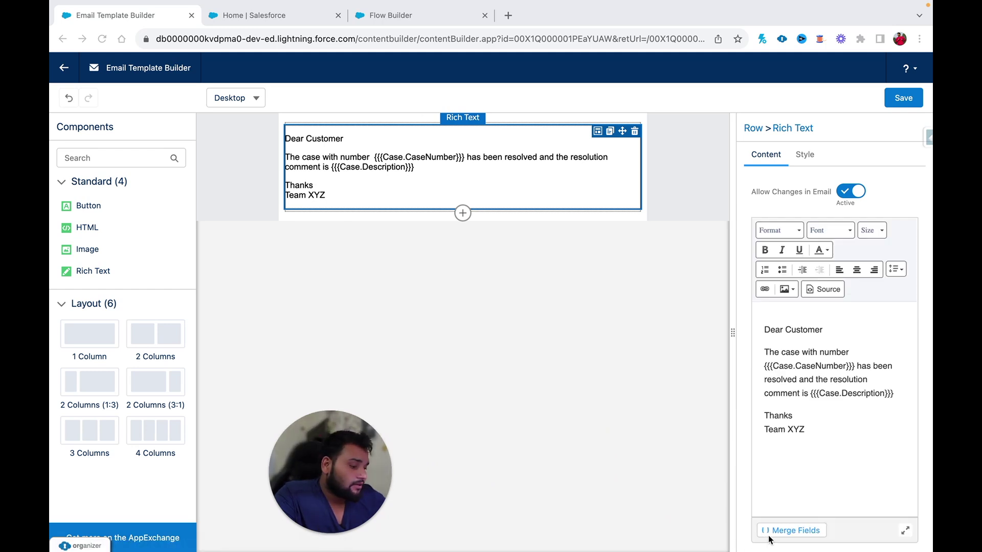
- Insert the Case > Resolution Comment merge field into the template body
{"action": "left_click", "coordinate": [776, 535]}
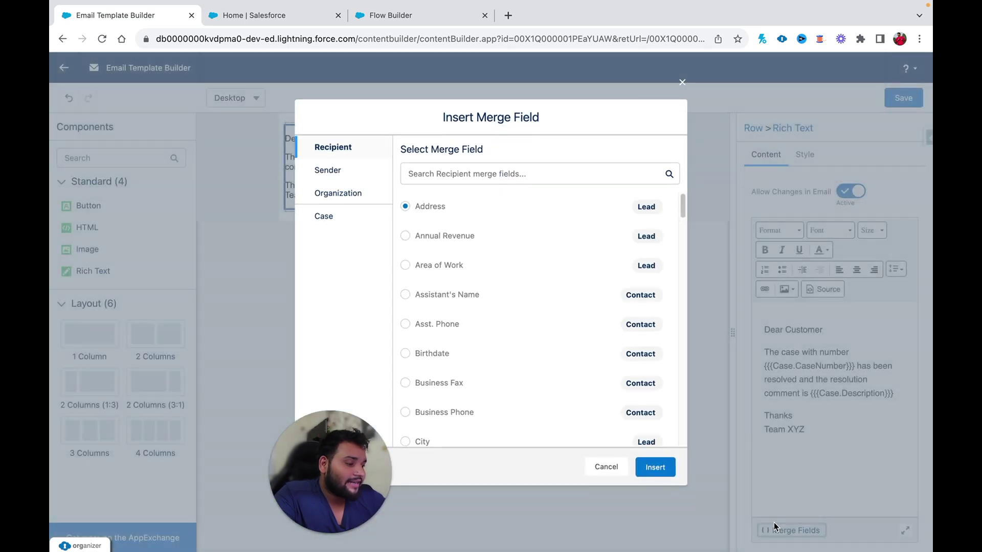
{"action": "left_click", "coordinate": [325, 219]}
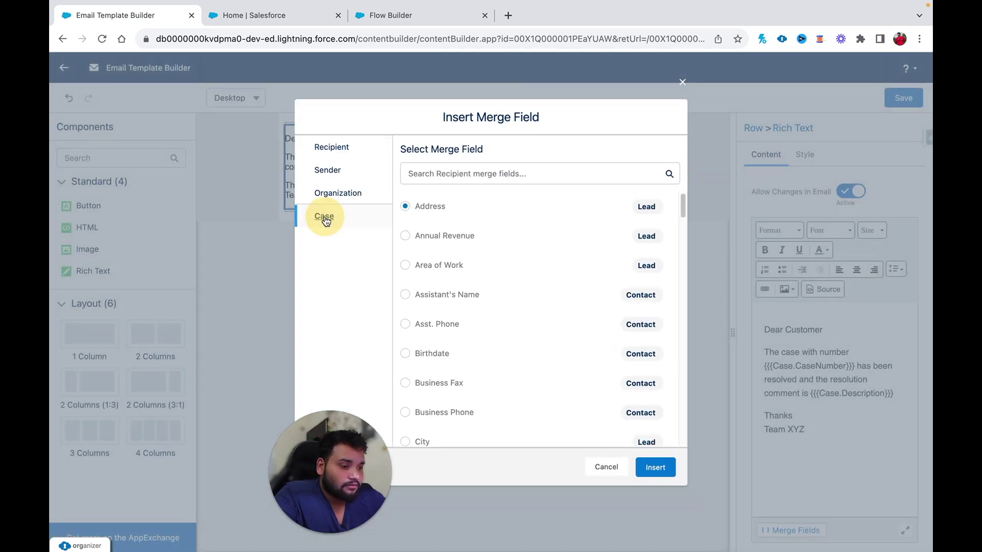
{"action": "left_click", "coordinate": [436, 179]}
{"action": "type", "text": "res"}
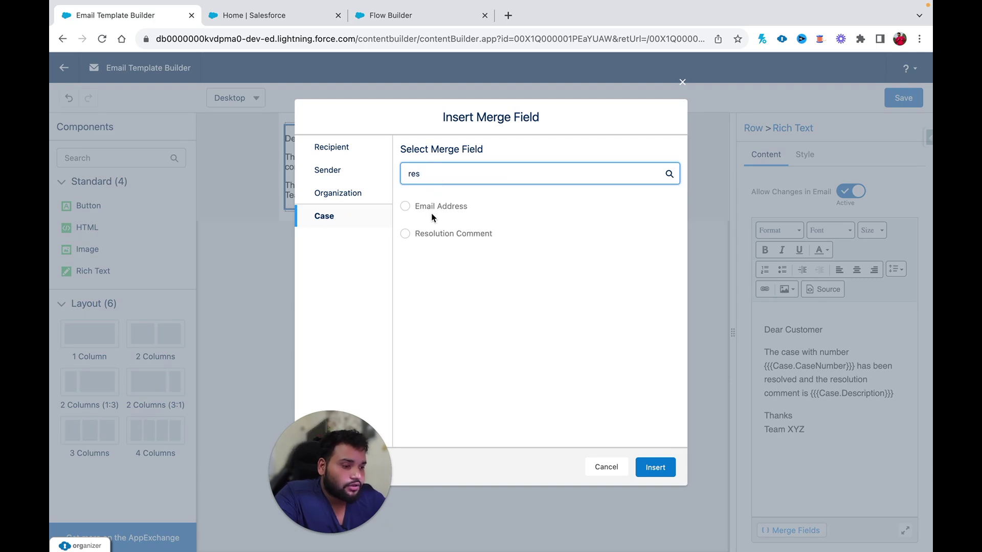
{"action": "left_click", "coordinate": [405, 233]}
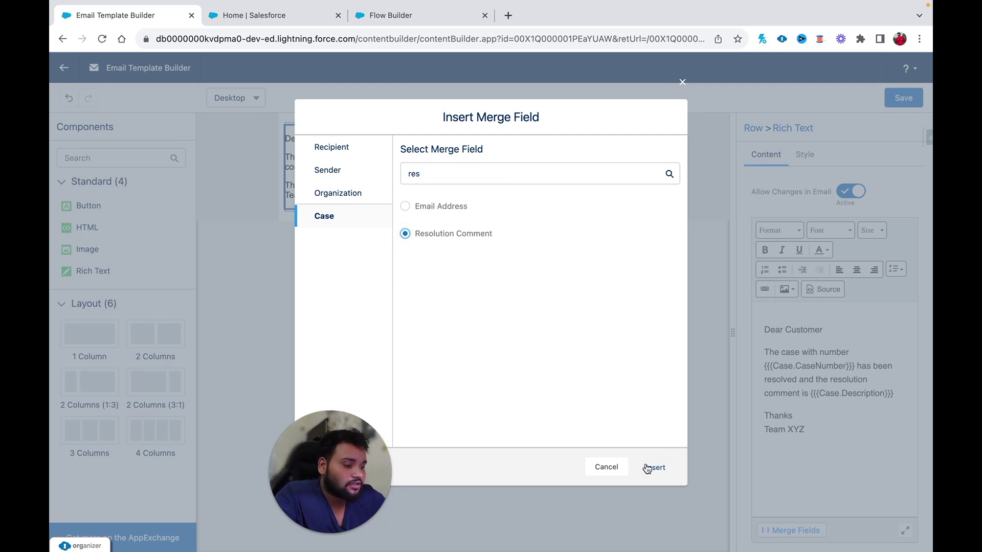
{"action": "left_click", "coordinate": [647, 469]}
- Replace {{{Case.Description}}} with the Resolution Comment merge field and save the template
{"action": "left_click", "coordinate": [907, 328]}
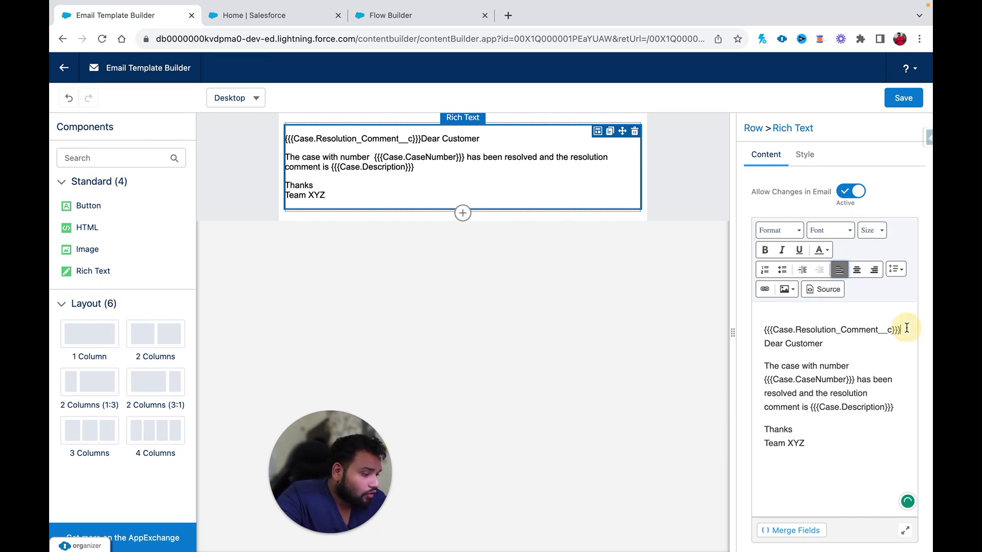
{"action": "left_click_drag", "start_coordinate": [907, 328], "coordinate": [752, 326]}
{"action": "key", "text": "ctrl+c"}
{"action": "key", "text": "BackSpace"}
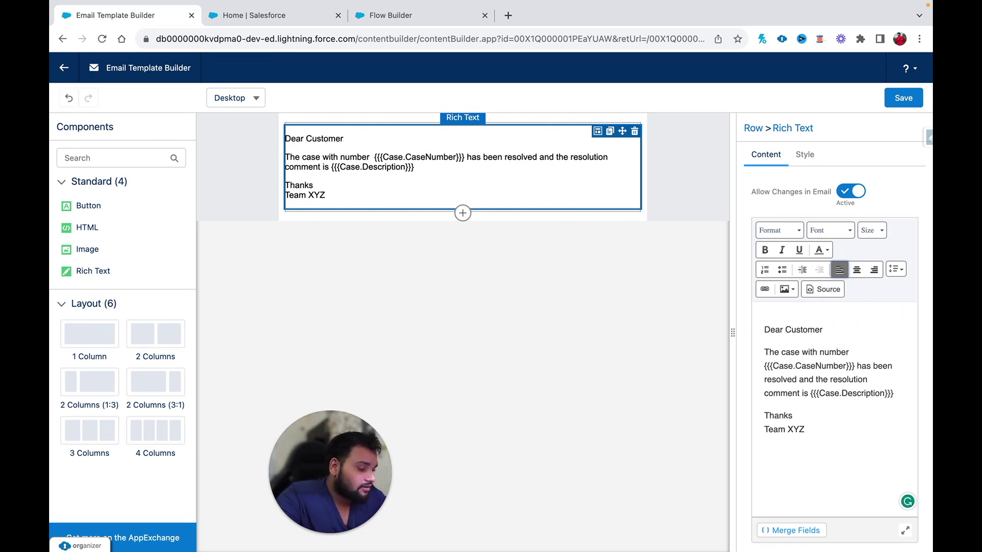
{"action": "left_click_drag", "start_coordinate": [811, 396], "coordinate": [899, 395]}
{"action": "key", "text": "ctrl+v"}
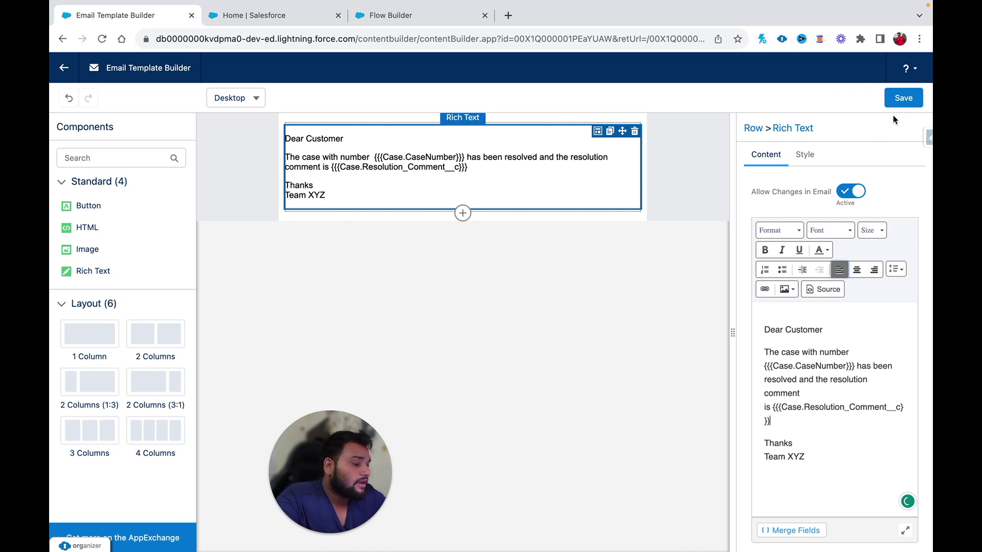
{"action": "left_click", "coordinate": [901, 98]}
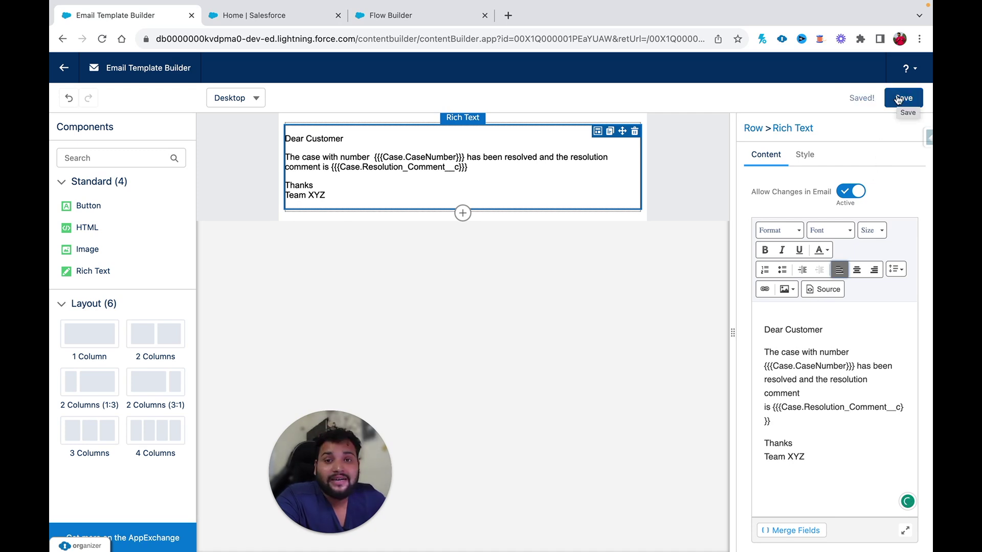
- Copy the Case Closure template's record ID from its page URL and return to Flow Builder
{"action": "left_click", "coordinate": [64, 68]}
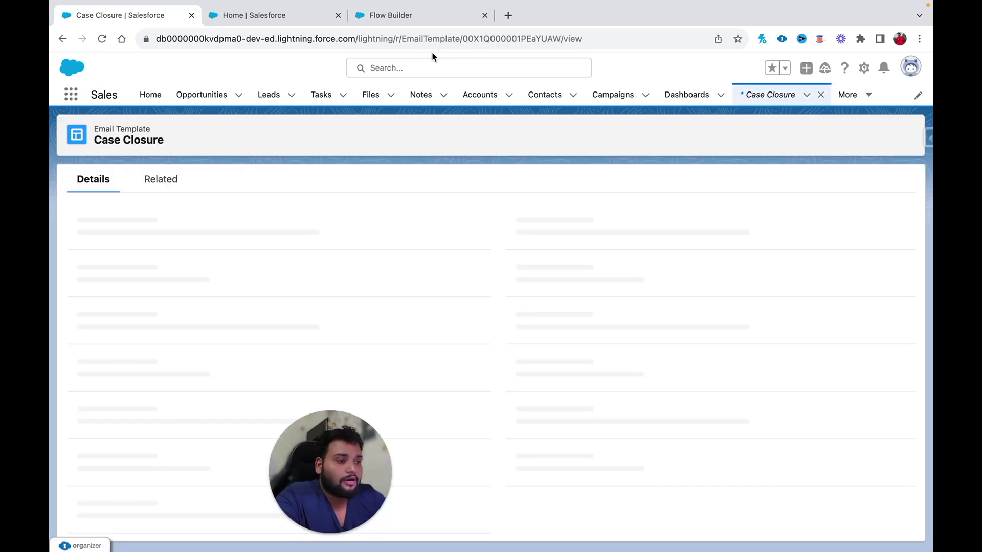
{"action": "double_click", "coordinate": [507, 38]}
{"action": "key", "text": "ctrl+c"}
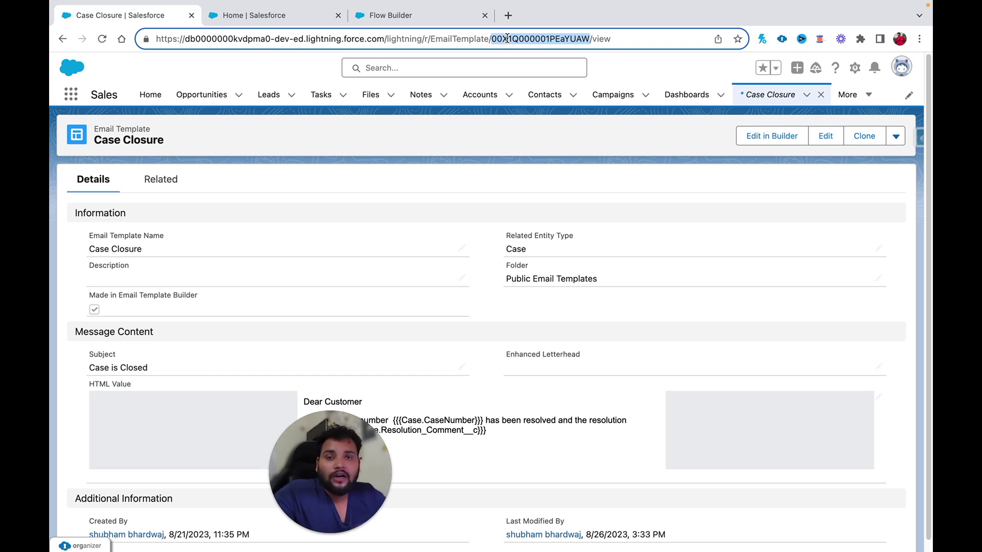
{"action": "left_click", "coordinate": [440, 15]}
{"action": "left_click_drag", "start_coordinate": [378, 448], "coordinate": [254, 447]}
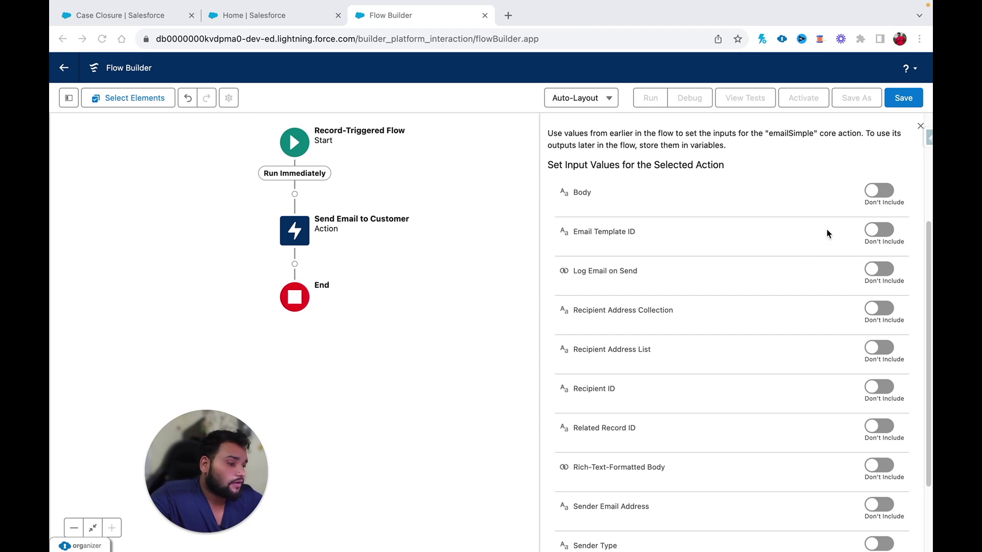
- Include Email Template ID and set it to 00X1Q000001PEaYUAW
{"action": "left_click", "coordinate": [871, 229]}
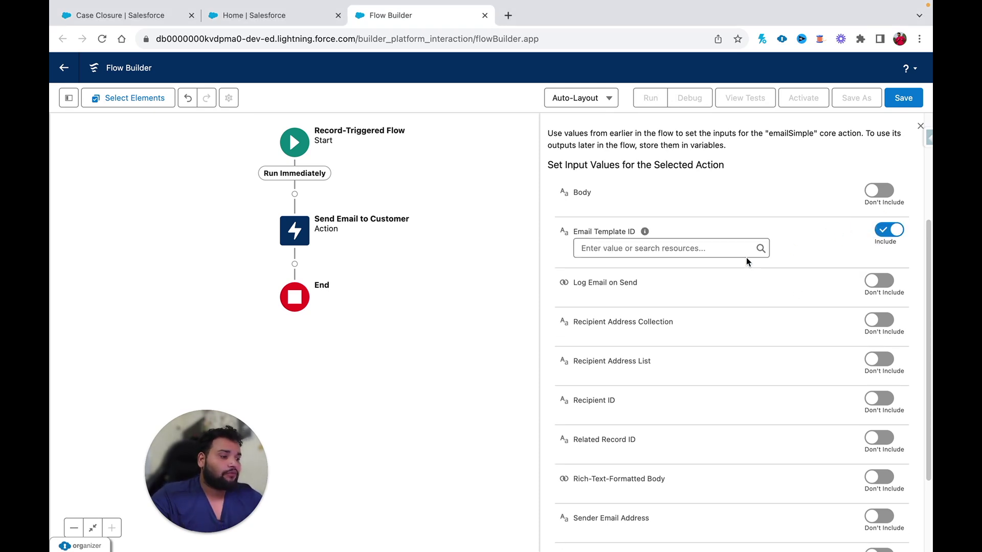
{"action": "left_click", "coordinate": [609, 250]}
{"action": "key", "text": "ctrl+v"}
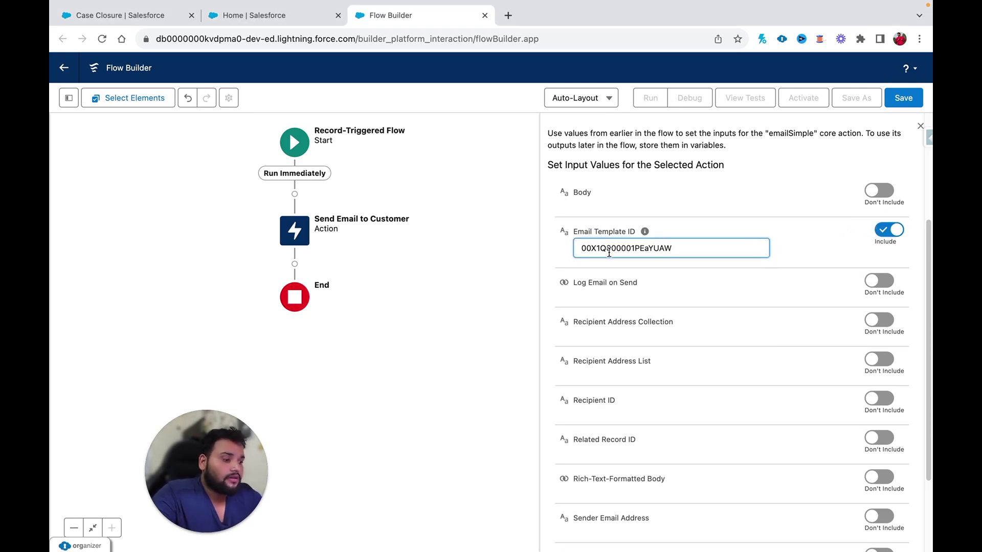
{"action": "left_click", "coordinate": [805, 248]}
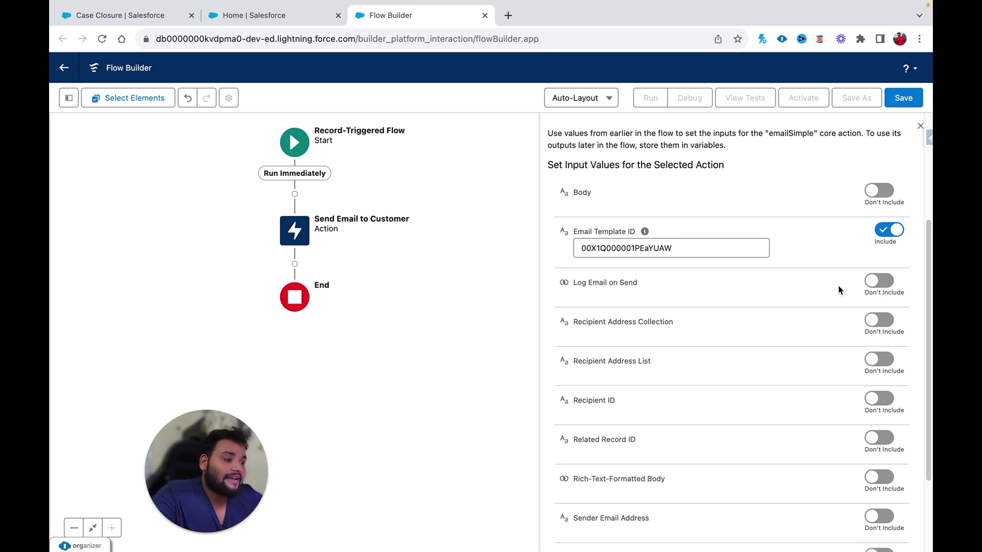
- Set Log Email on Send to $GlobalConstant.True and include the Recipient Address List input
{"action": "left_click", "coordinate": [880, 281]}
{"action": "left_click", "coordinate": [733, 298]}
{"action": "type", "text": "true"}
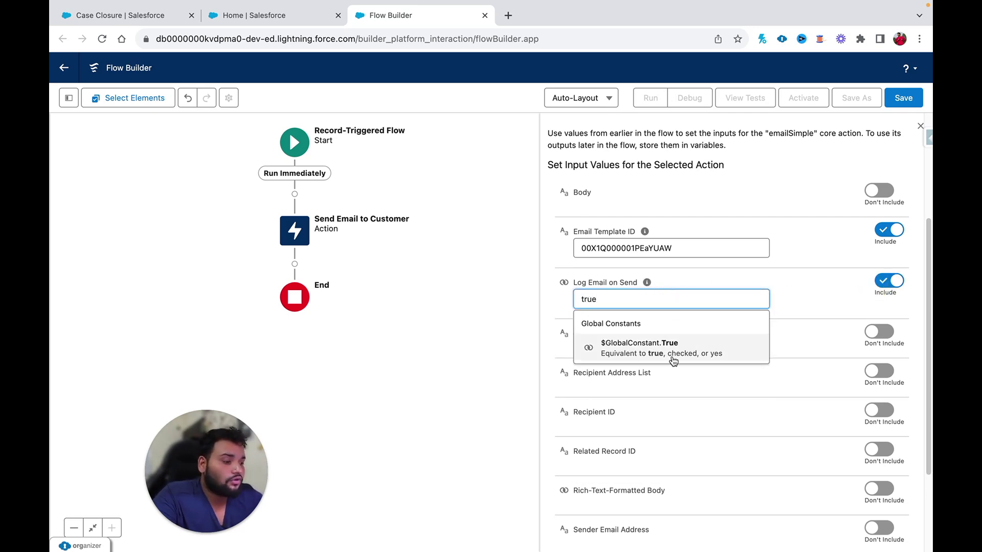
{"action": "left_click", "coordinate": [673, 348]}
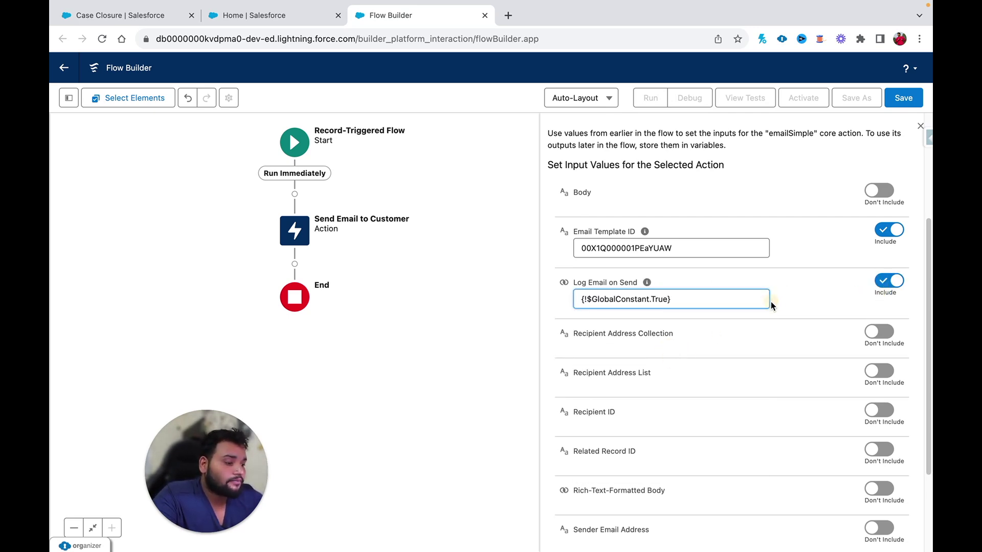
{"action": "scroll", "coordinate": [686, 255], "scroll_direction": "down", "scroll_amount": 2}
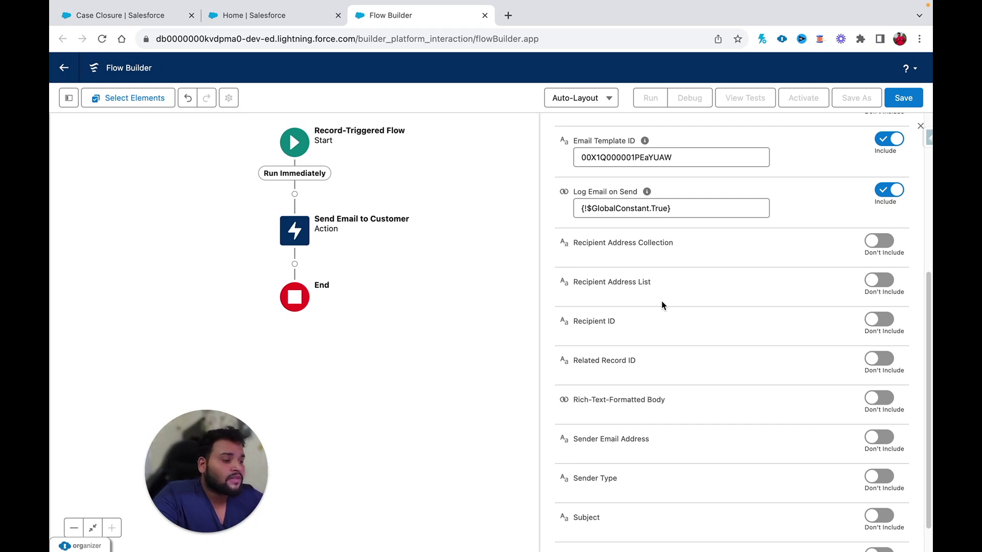
{"action": "left_click", "coordinate": [878, 282]}
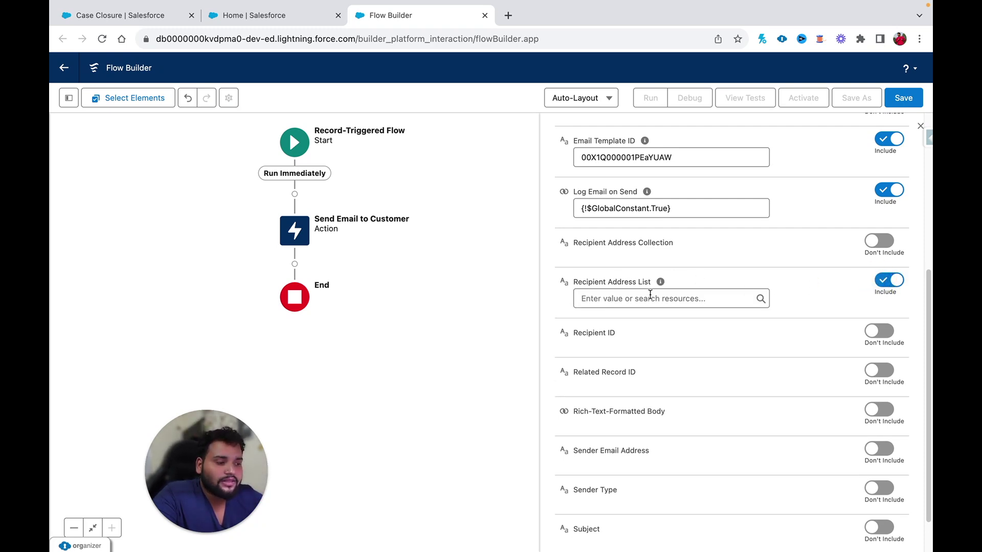
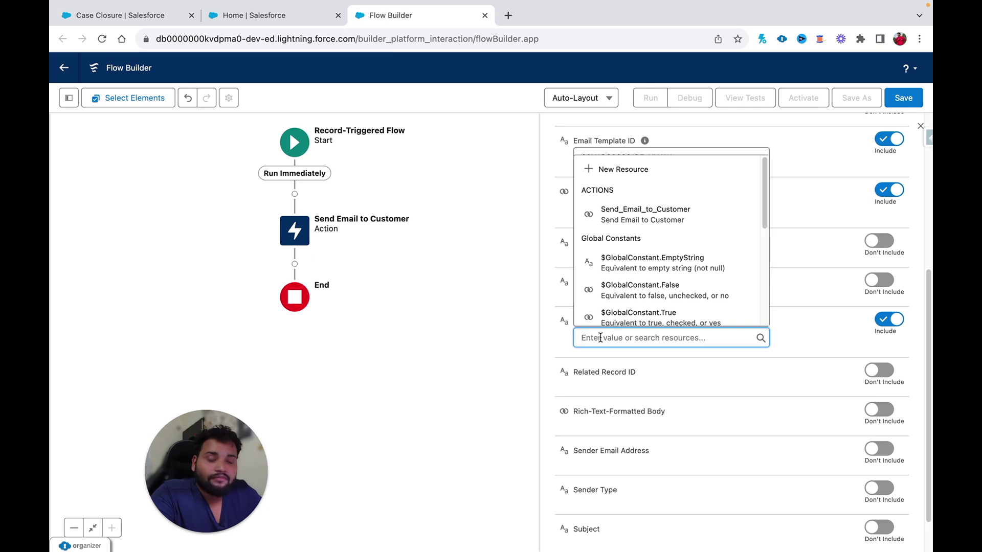
- Set the email's Recipient ID to {!$Record.ContactId}, the triggering Case's contact
{"action": "type", "text": "record"}
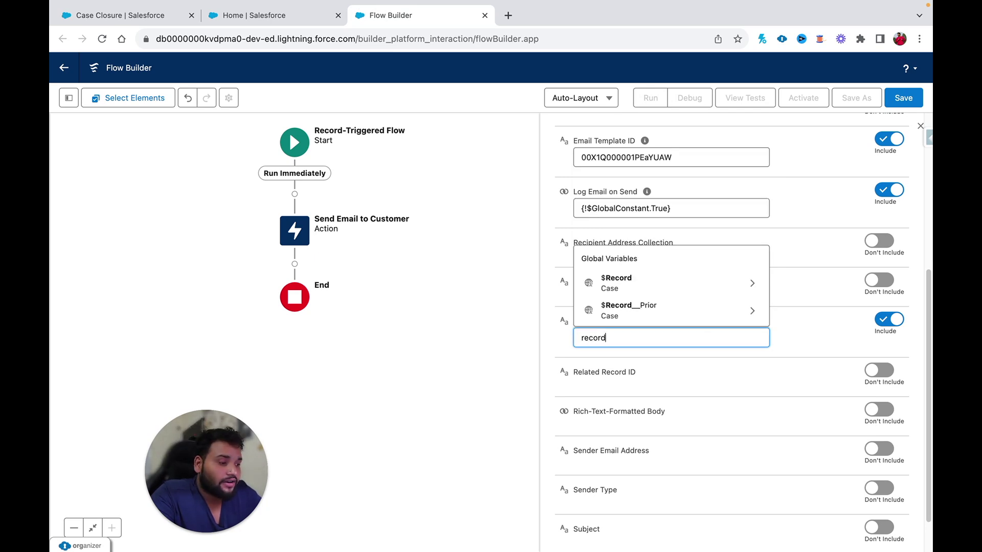
{"action": "left_click", "coordinate": [612, 286]}
{"action": "type", "text": ".contact}"}
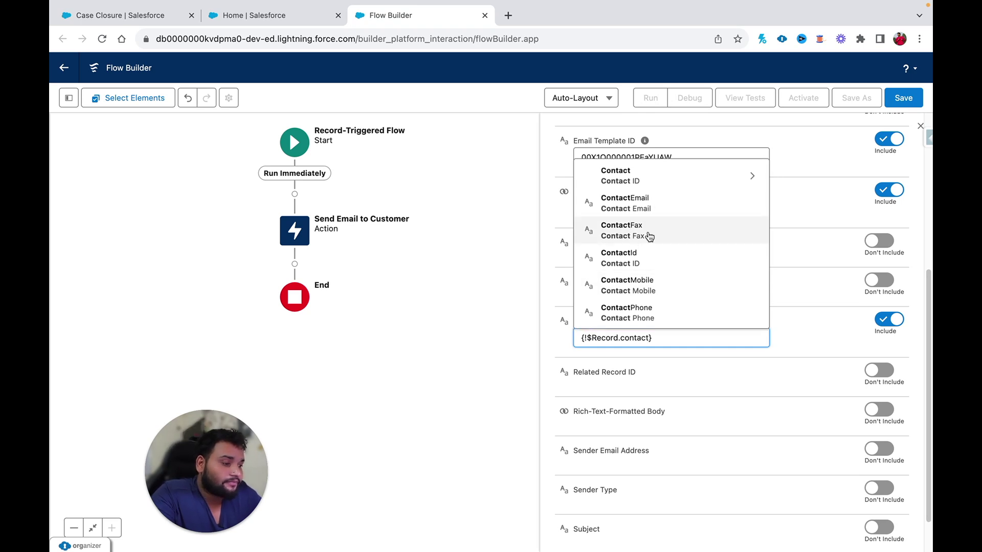
{"action": "left_click", "coordinate": [642, 260]}
{"action": "left_click", "coordinate": [750, 302]}
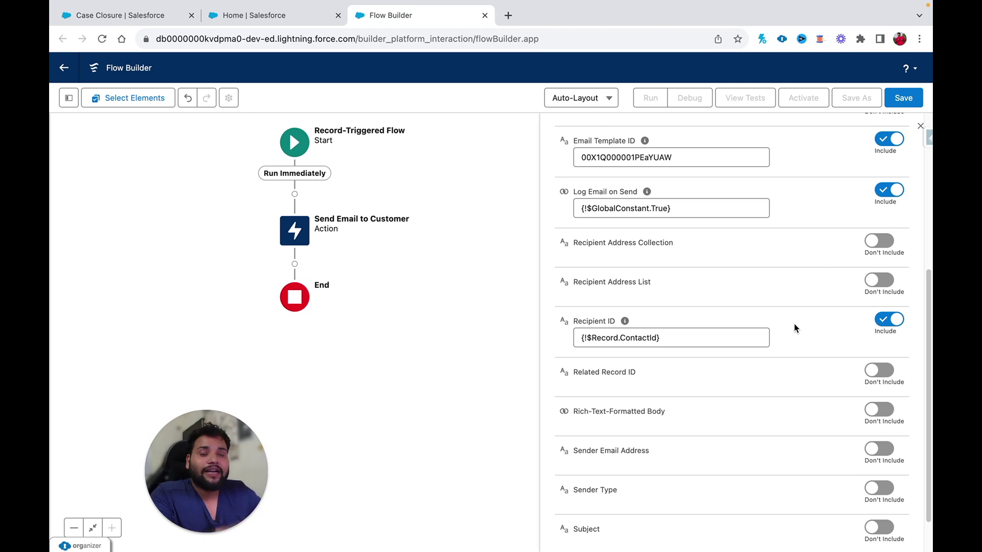
{"action": "mouse_move", "coordinate": [625, 322]}
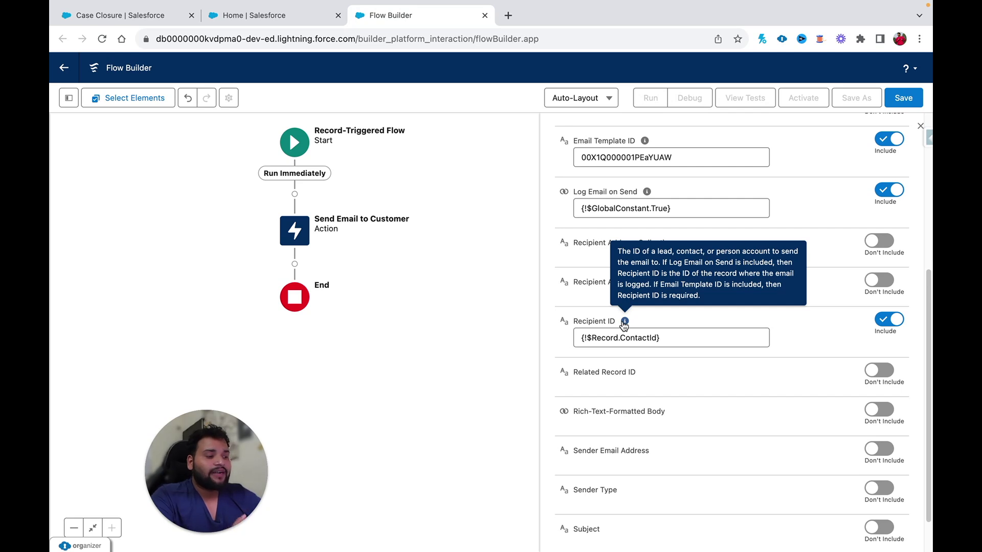
{"action": "scroll", "coordinate": [783, 307], "scroll_direction": "down", "scroll_amount": 1}
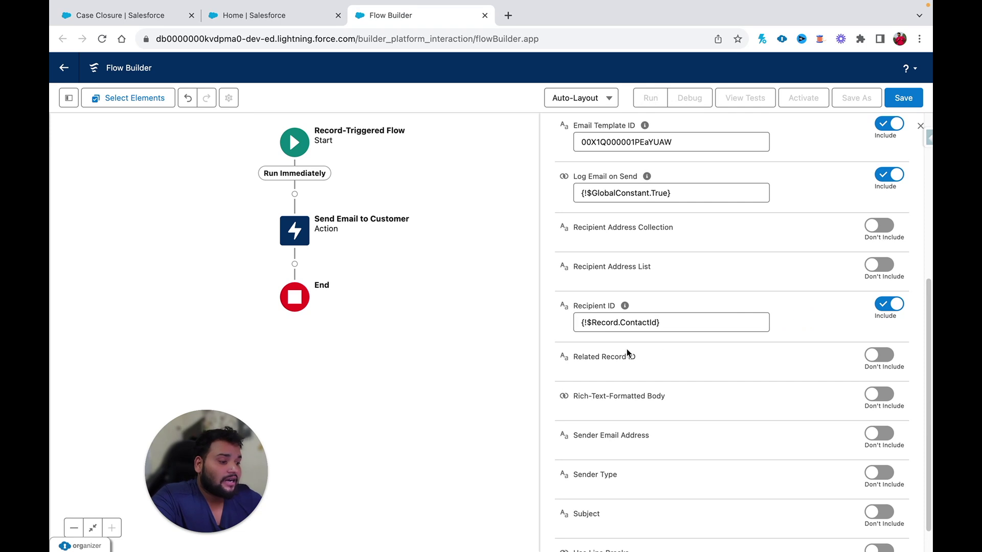
- Include Related Record ID on Send Email to Customer and set it to {!$Record.Id}
{"action": "left_click", "coordinate": [875, 355]}
{"action": "mouse_move", "coordinate": [646, 358]}
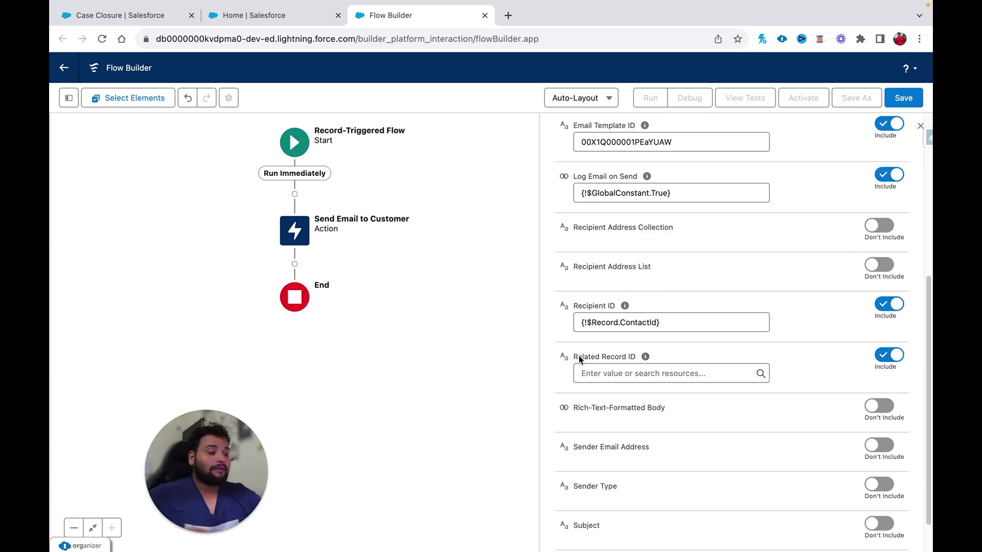
{"action": "left_click_drag", "start_coordinate": [668, 328], "coordinate": [574, 325]}
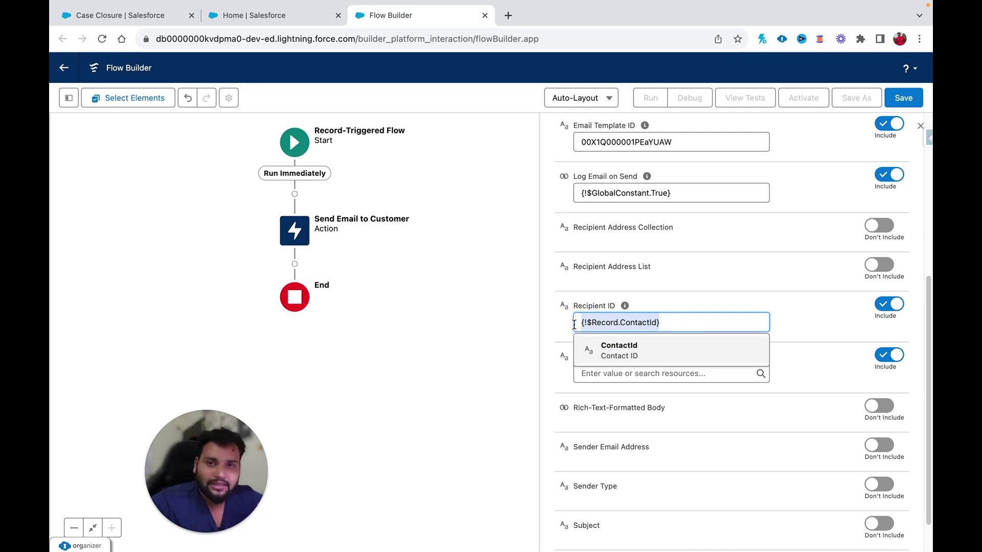
{"action": "left_click", "coordinate": [557, 386]}
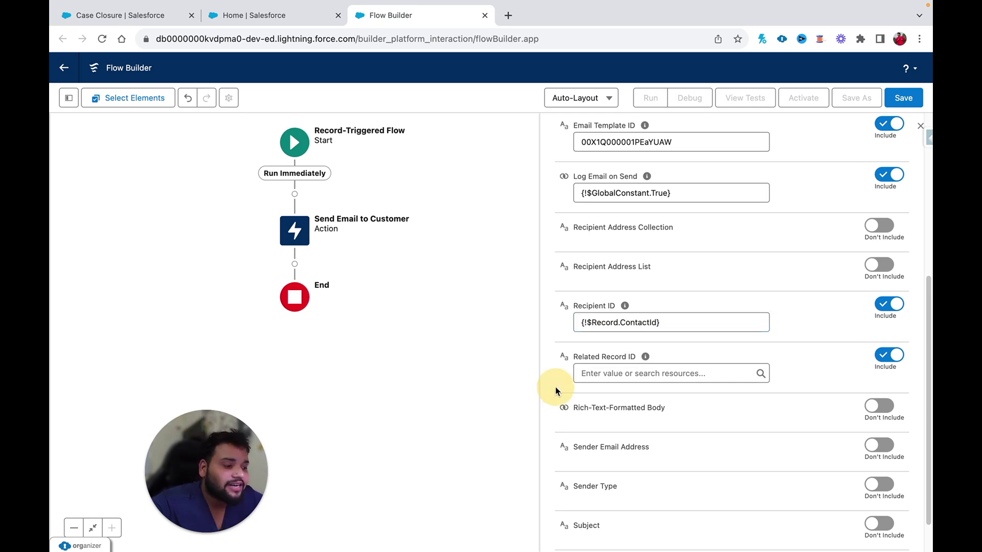
{"action": "left_click", "coordinate": [608, 374]}
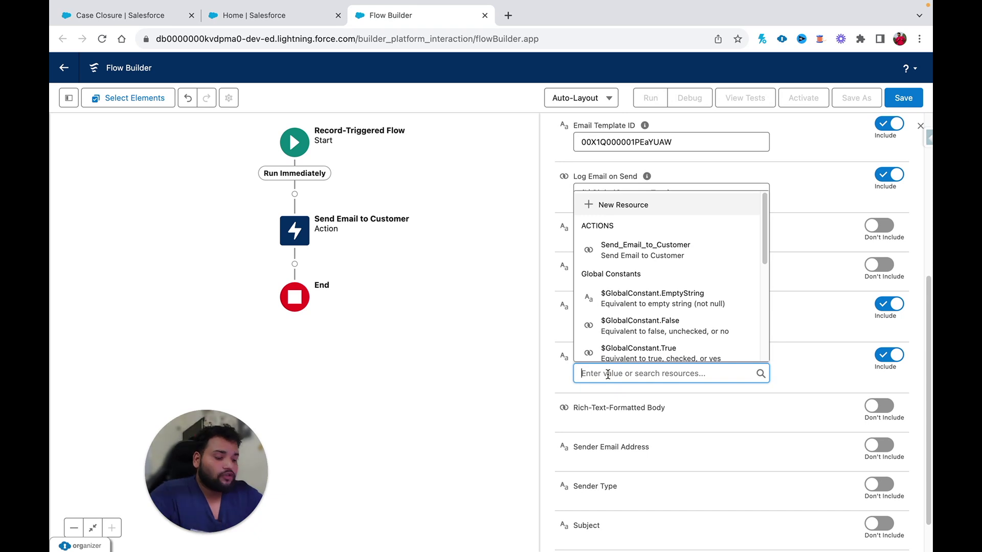
{"action": "type", "text": "reco"}
{"action": "left_click", "coordinate": [628, 322]}
{"action": "type", "text": "Id"}
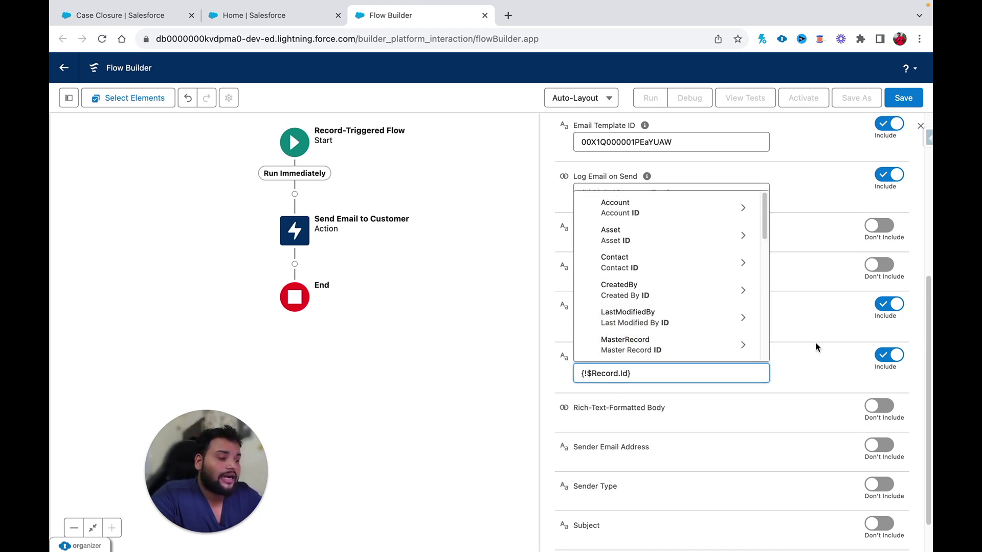
{"action": "left_click", "coordinate": [826, 352]}
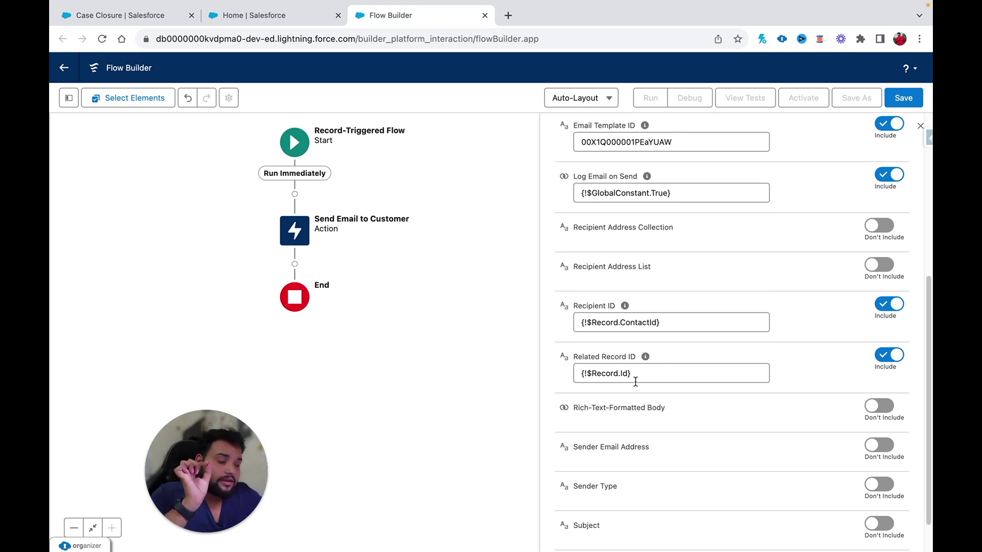
{"action": "scroll", "coordinate": [636, 381], "scroll_direction": "down", "scroll_amount": 1}
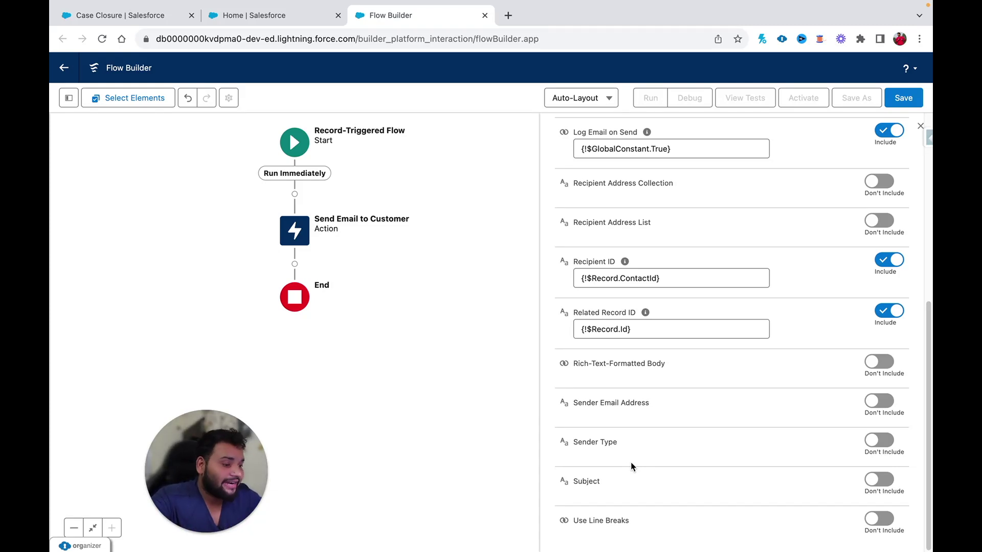
- Save the flow with label 'Send email using Template' and its auto-filled API name
{"action": "scroll", "coordinate": [631, 462], "scroll_direction": "up", "scroll_amount": 7}
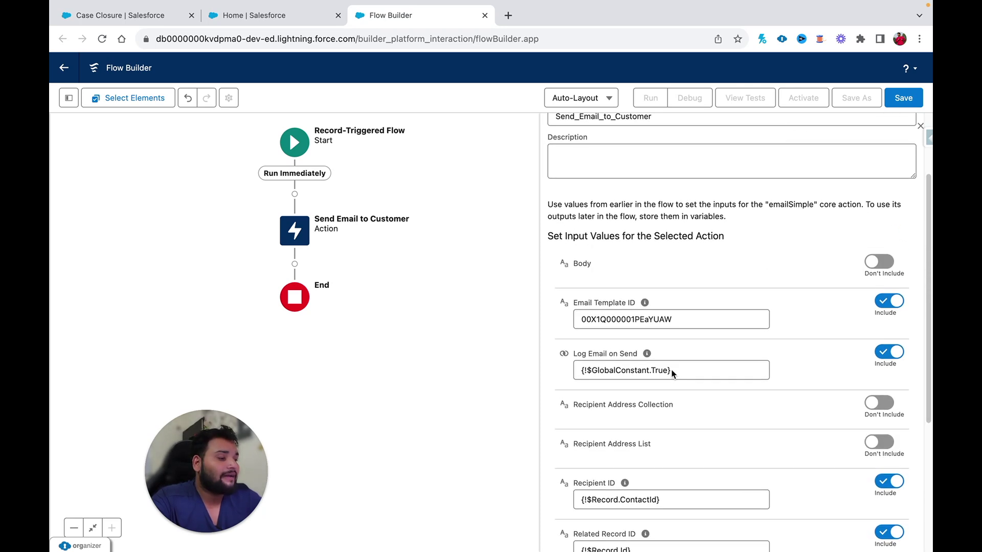
{"action": "left_click", "coordinate": [903, 100]}
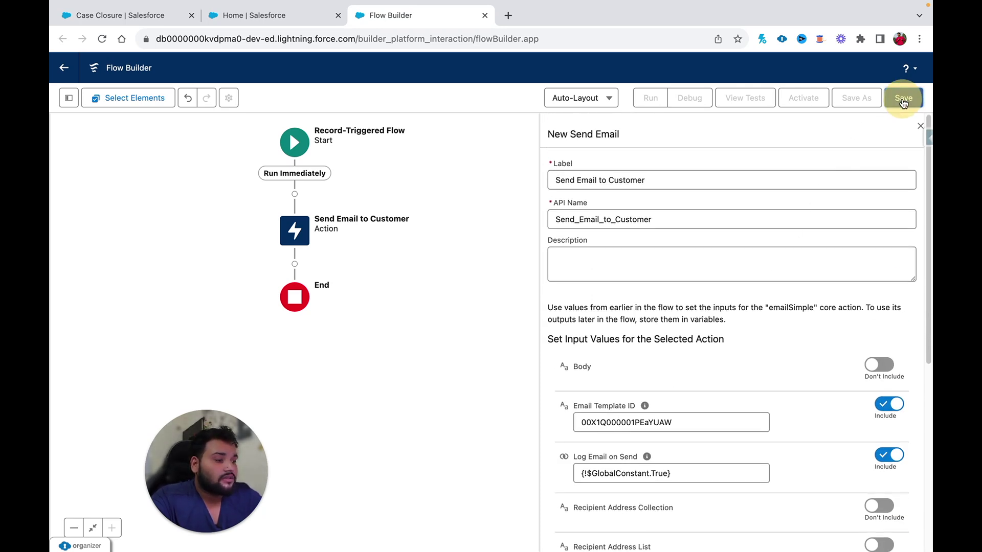
{"action": "left_click", "coordinate": [252, 263]}
{"action": "type", "text": "Send ema"}
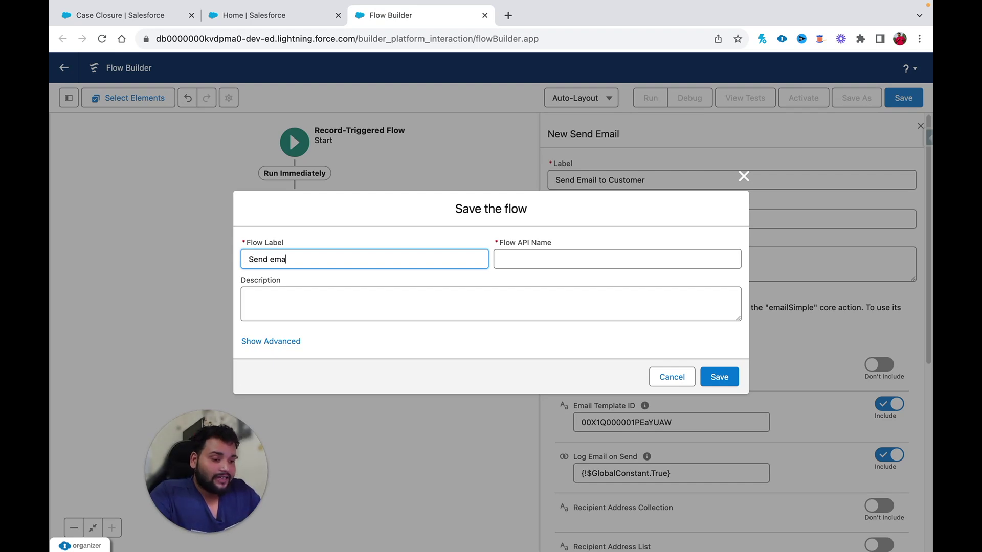
{"action": "type", "text": "il using "}
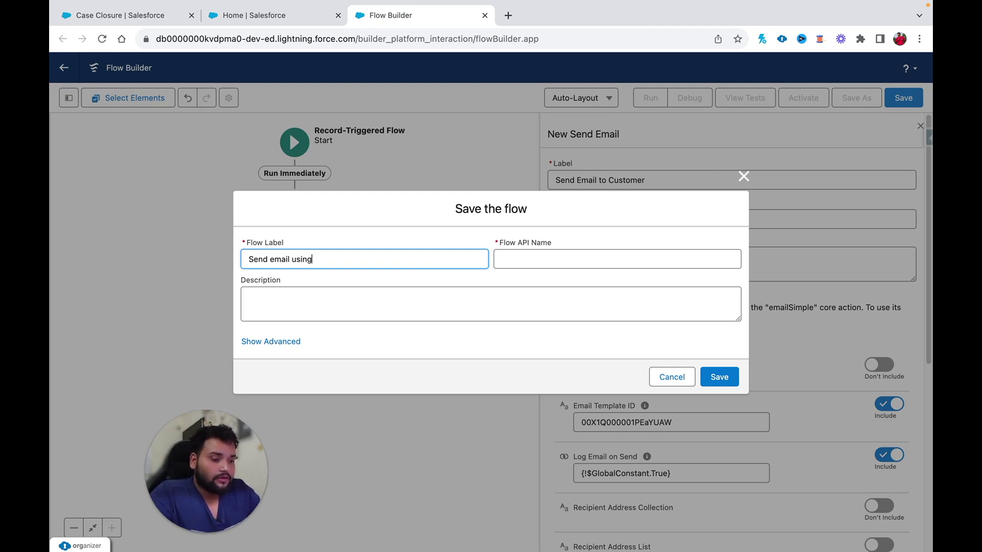
{"action": "type", "text": "Template"}
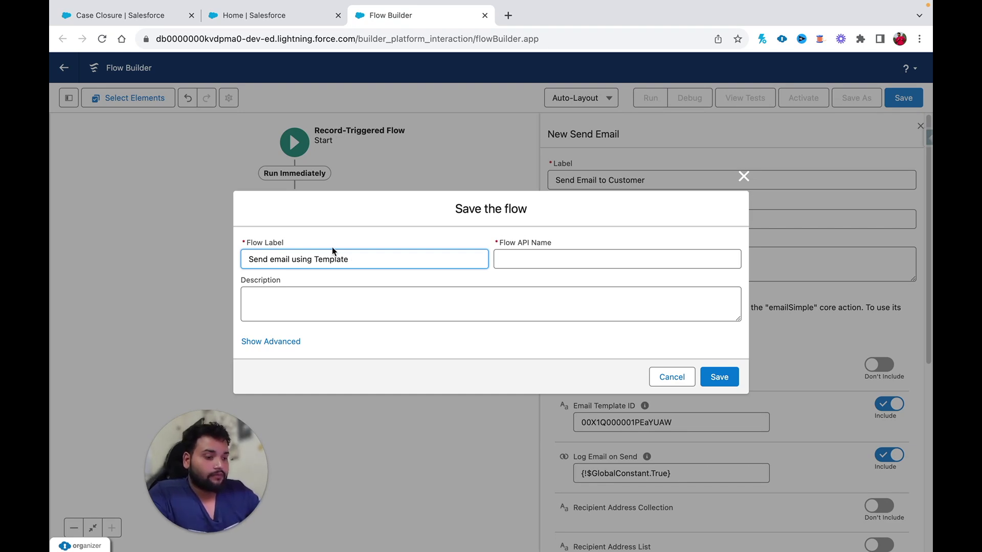
{"action": "left_click", "coordinate": [552, 251]}
{"action": "left_click", "coordinate": [725, 380]}
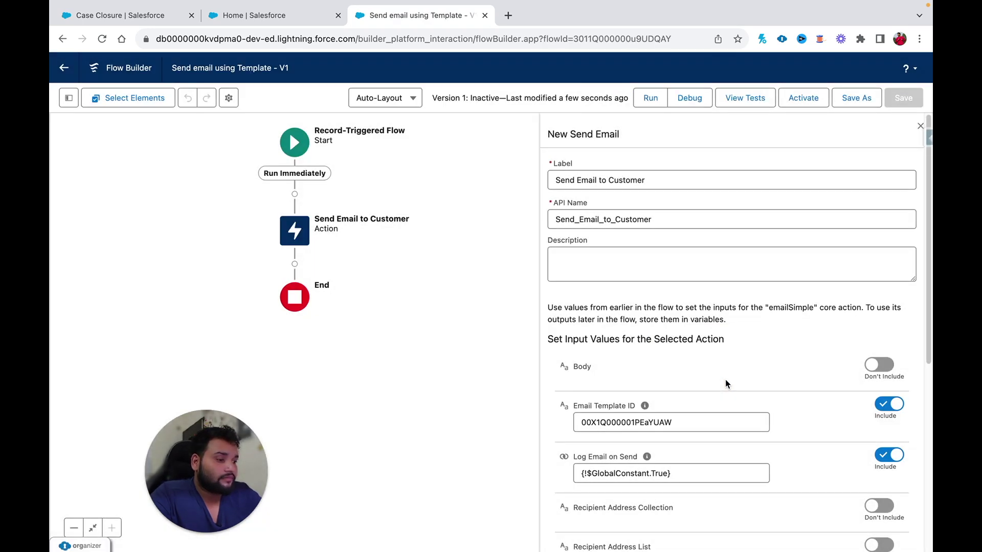
- Open the flow's debug options and search the Salesforce records for 'case'
{"action": "left_click", "coordinate": [693, 100]}
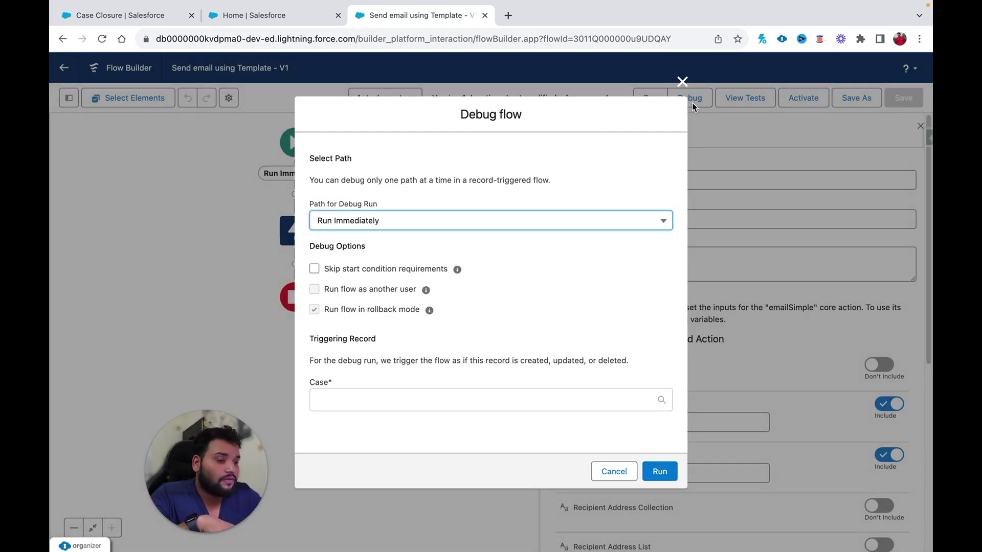
{"action": "left_click", "coordinate": [164, 15]}
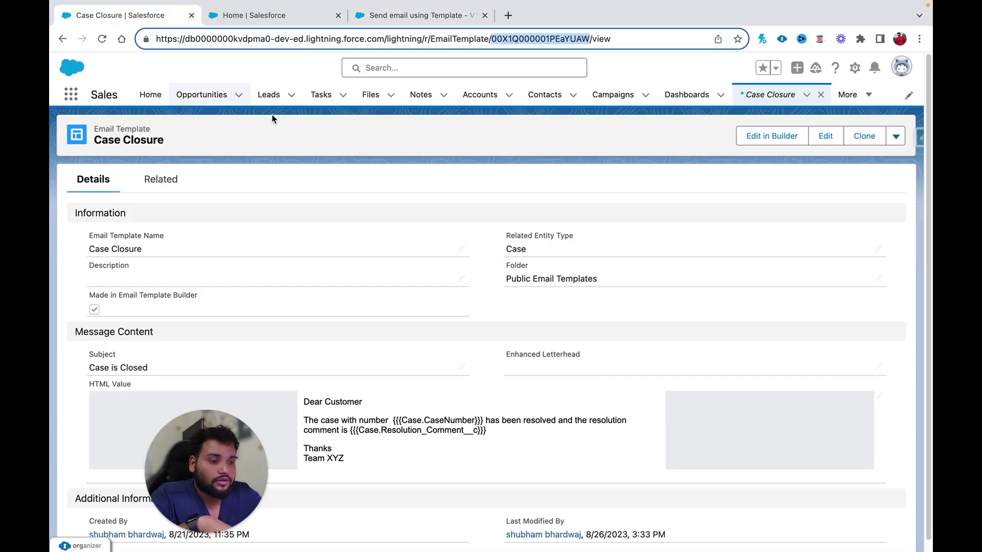
{"action": "left_click", "coordinate": [427, 66]}
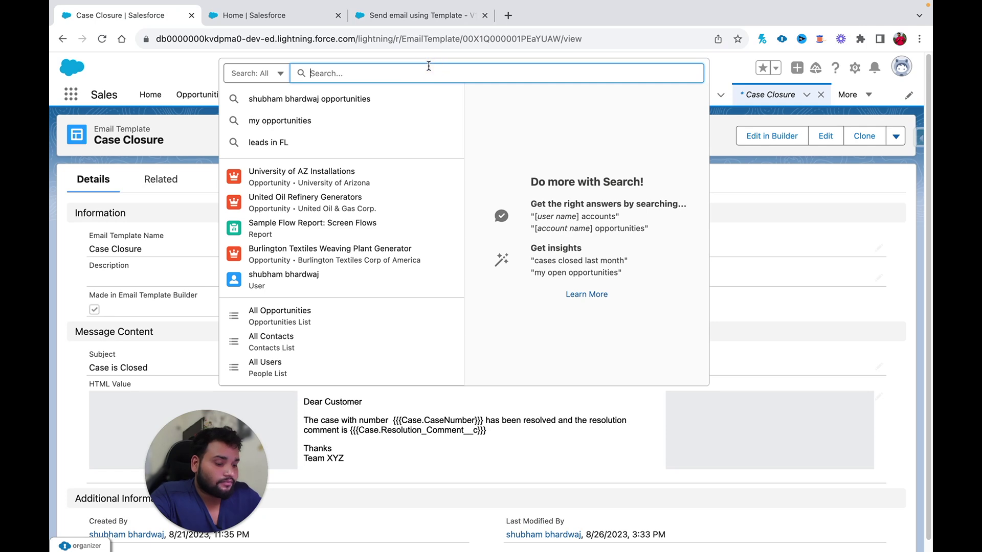
{"action": "type", "text": "case"}
{"action": "key", "text": "Return"}
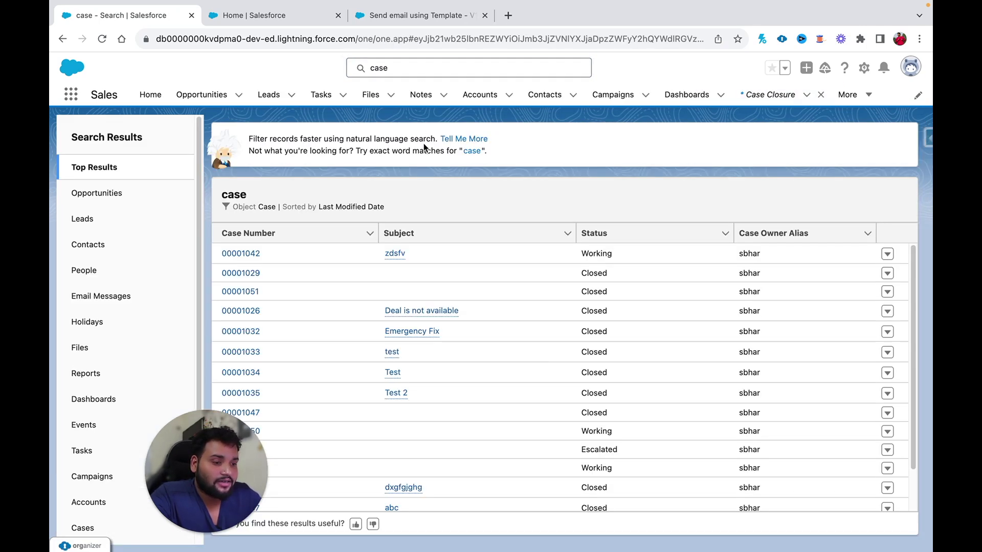
- Open case 00001042 (zdsfv) and review its related lists and contact details
{"action": "left_click", "coordinate": [248, 279]}
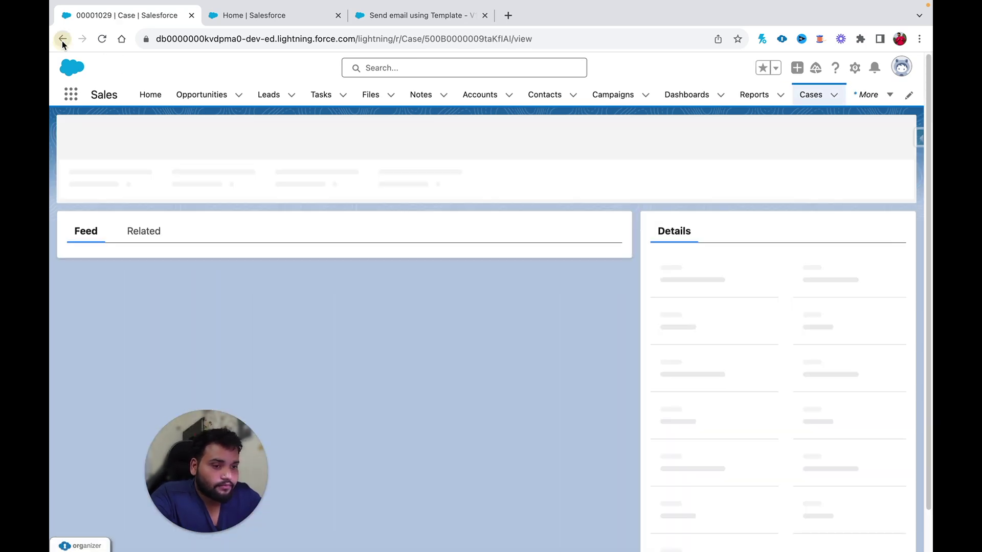
{"action": "left_click", "coordinate": [62, 41]}
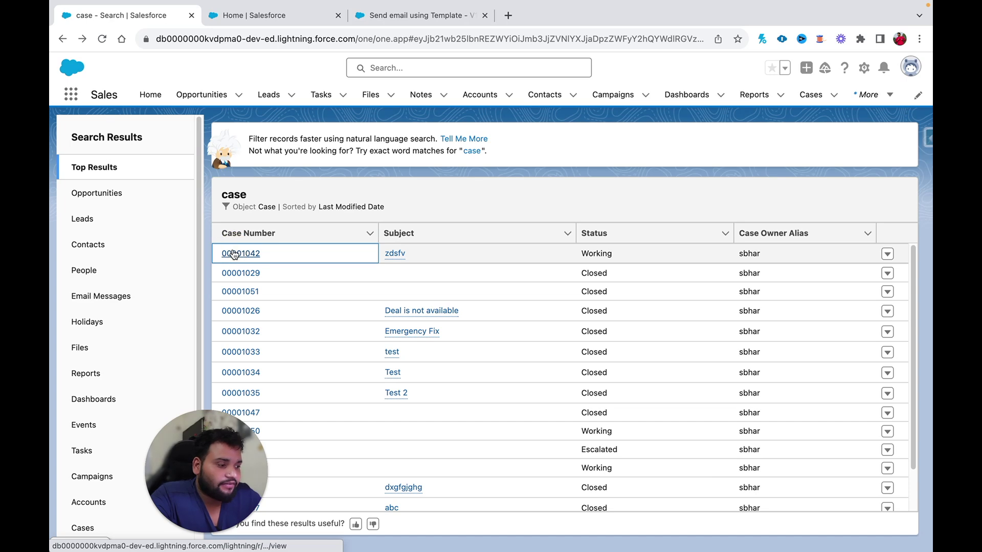
{"action": "left_click", "coordinate": [232, 254]}
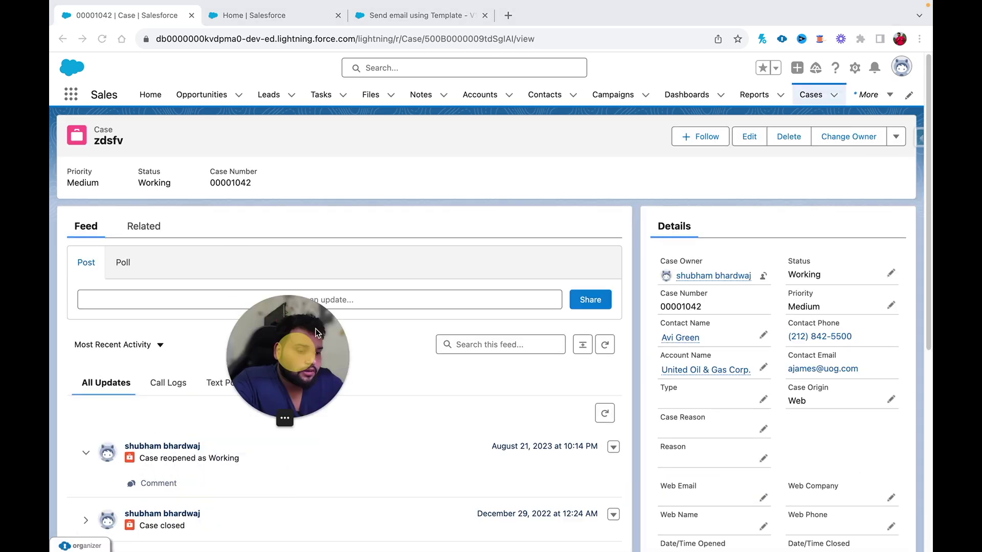
{"action": "left_click", "coordinate": [138, 227]}
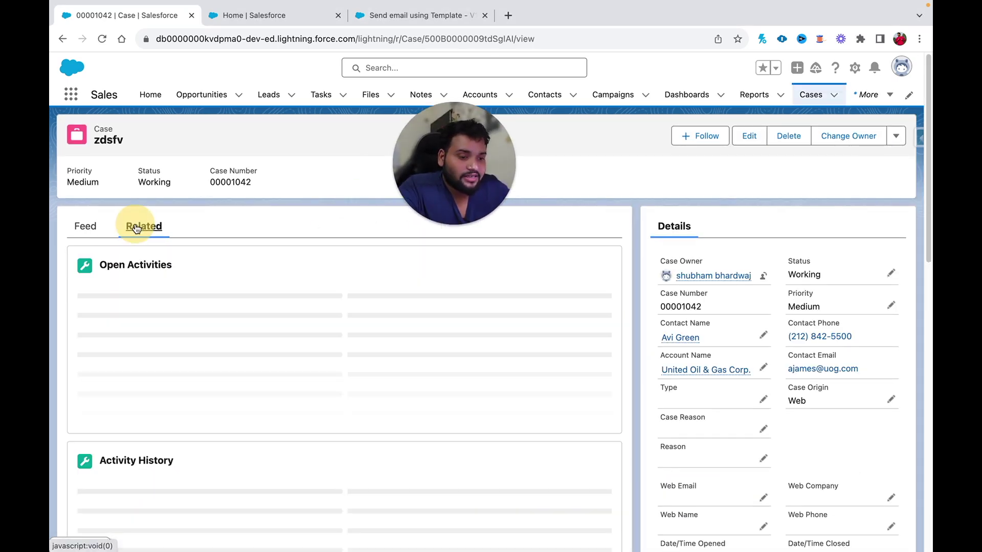
{"action": "scroll", "coordinate": [811, 374], "scroll_direction": "down", "scroll_amount": 1}
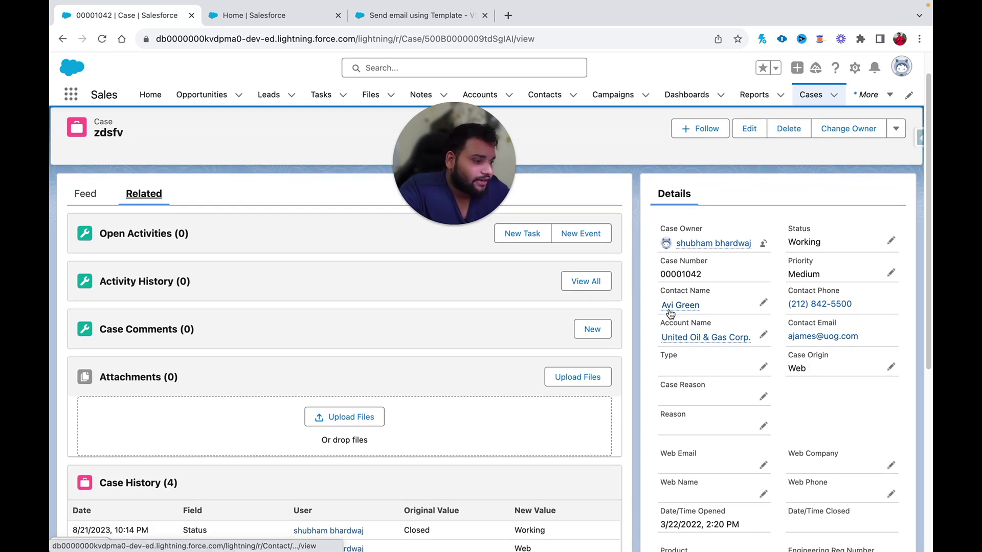
{"action": "mouse_move", "coordinate": [671, 314]}
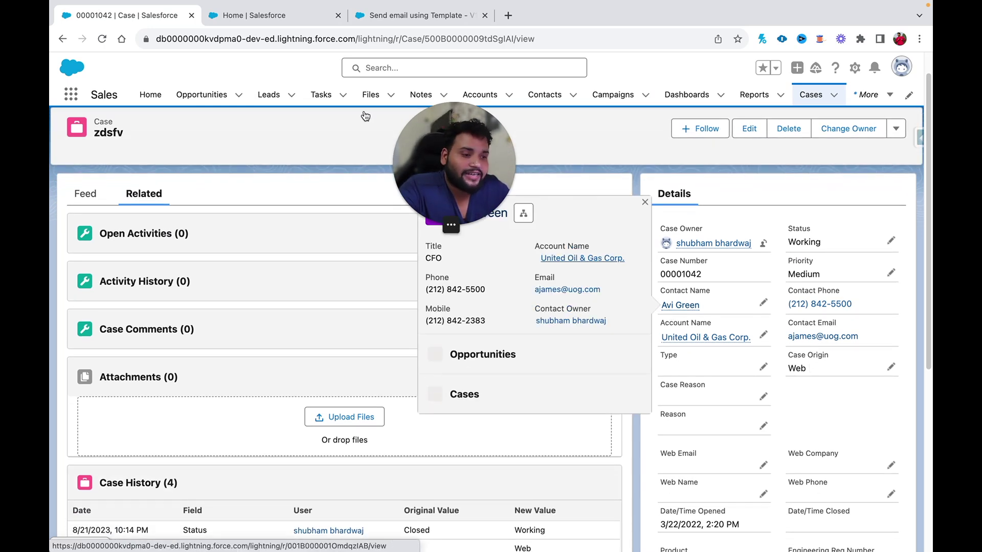
{"action": "left_click", "coordinate": [271, 39]}
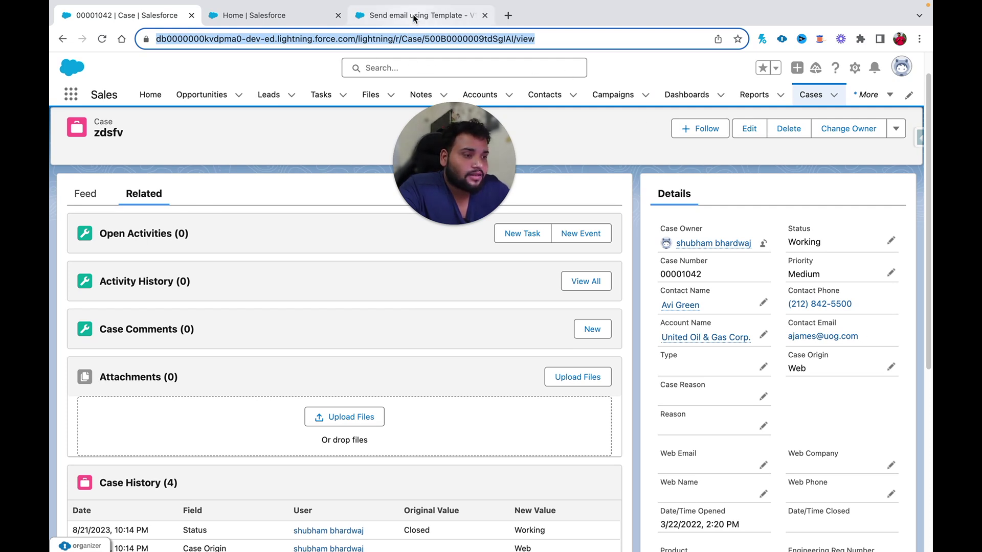
{"action": "left_click", "coordinate": [433, 21]}
- Choose case 00001042 as the debug run's triggering record
{"action": "left_click", "coordinate": [359, 392]}
{"action": "type", "text": "zd"}
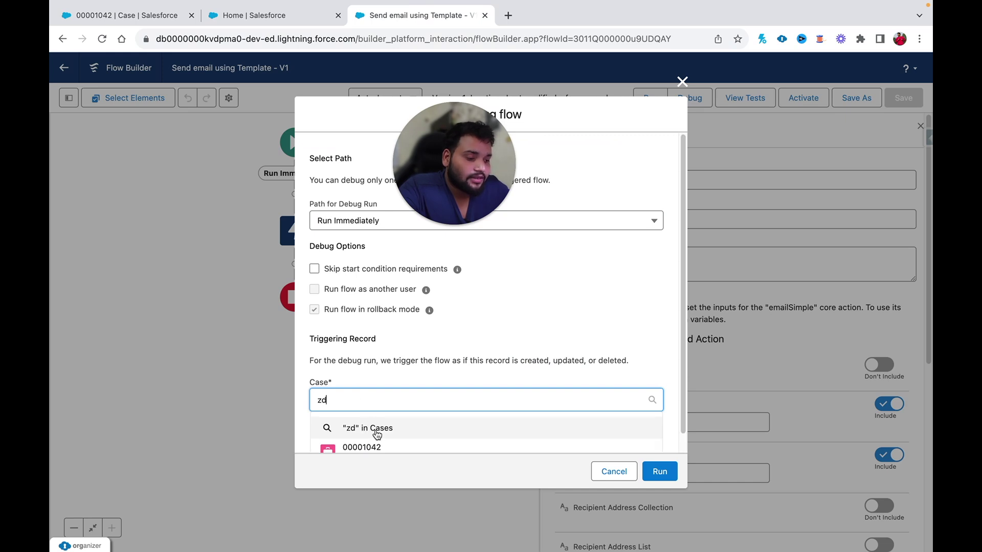
{"action": "left_click", "coordinate": [350, 432]}
{"action": "scroll", "coordinate": [460, 435], "scroll_direction": "down", "scroll_amount": 1}
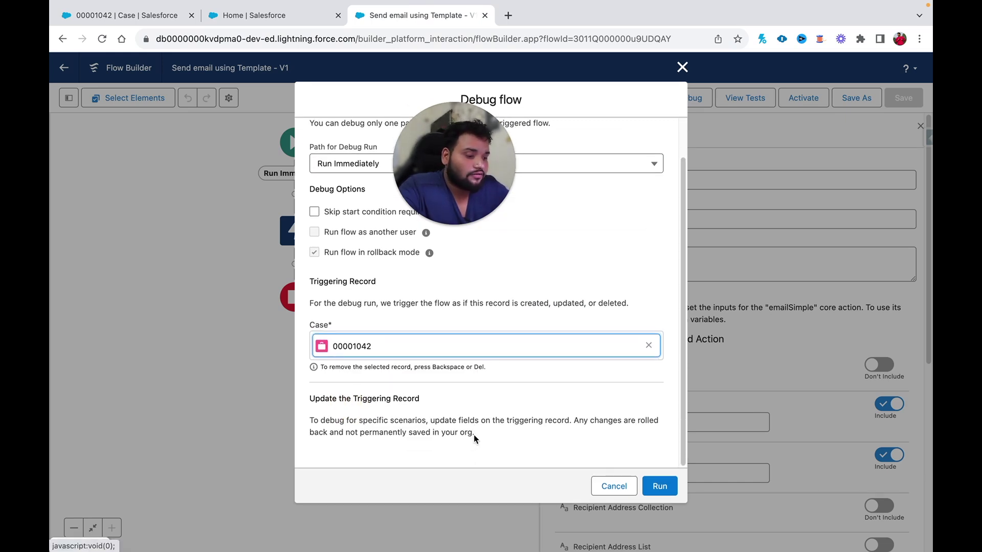
{"action": "scroll", "coordinate": [474, 435], "scroll_direction": "down", "scroll_amount": 20}
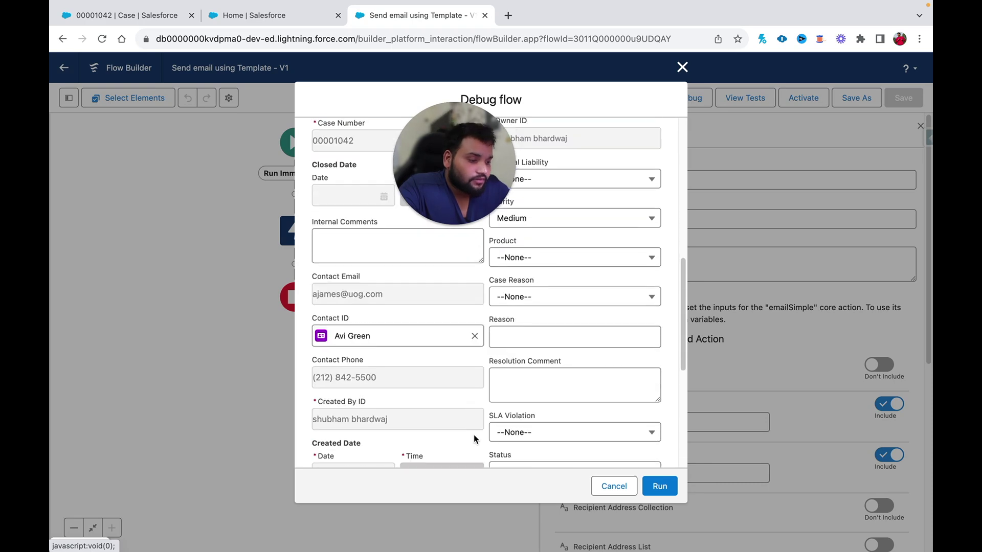
{"action": "scroll", "coordinate": [474, 438], "scroll_direction": "down", "scroll_amount": 2}
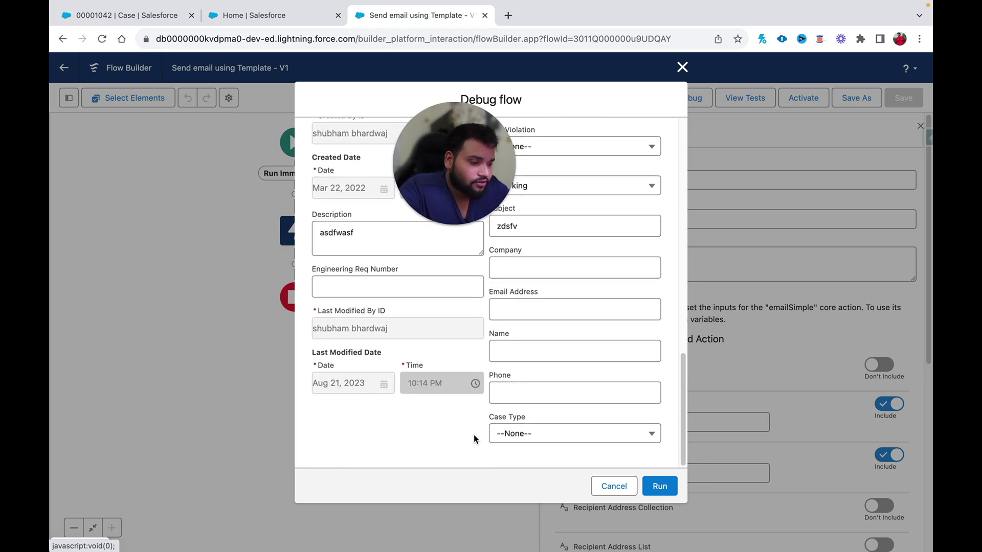
{"action": "scroll", "coordinate": [473, 438], "scroll_direction": "up", "scroll_amount": 3}
- Set the triggering case's Status to Closed and run the debug
{"action": "key", "text": "super+f"}
{"action": "type", "text": "stat"}
{"action": "left_click", "coordinate": [512, 310]}
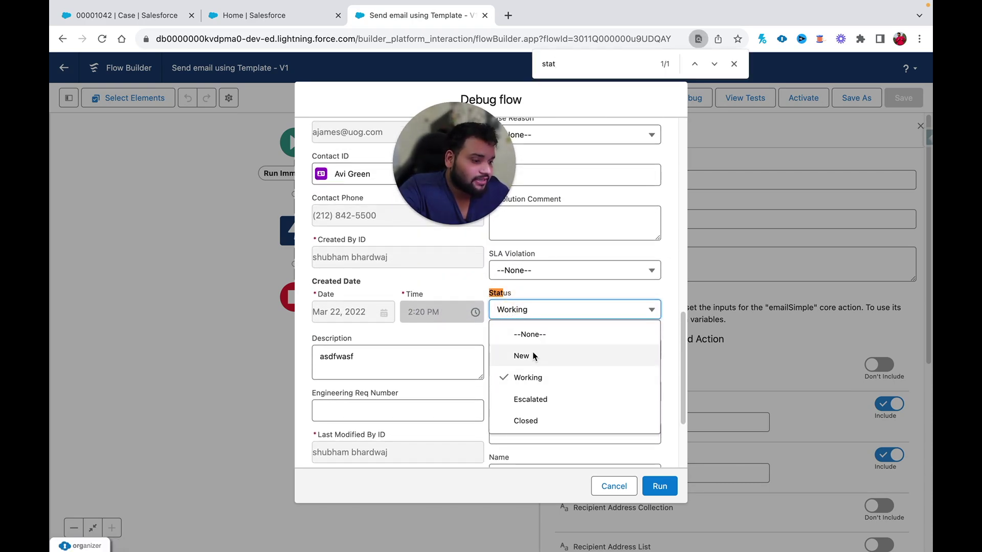
{"action": "left_click", "coordinate": [526, 419]}
{"action": "left_click", "coordinate": [648, 478]}
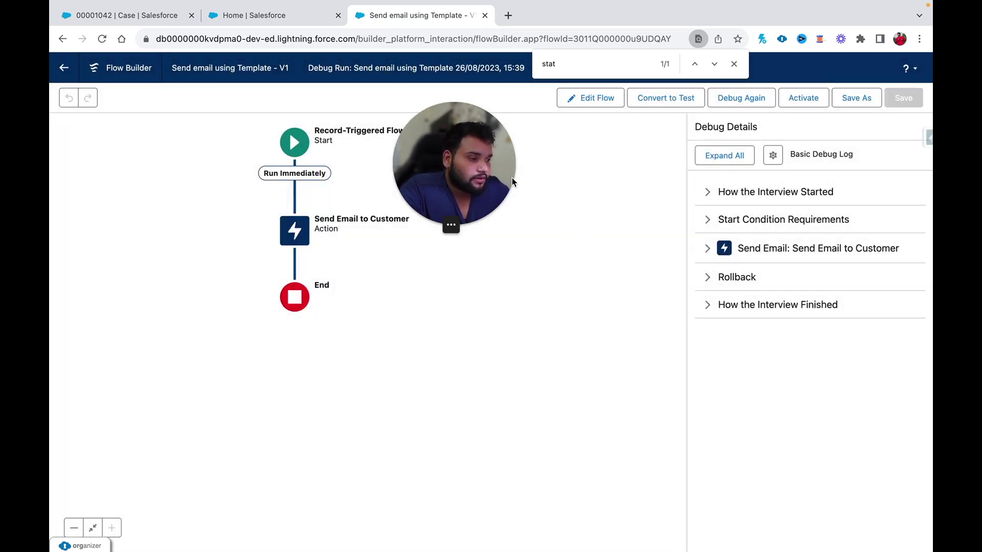
- Inspect the start condition and Send Email IDs in Debug Details, then activate the flow
{"action": "left_click_drag", "start_coordinate": [513, 182], "coordinate": [237, 396]}
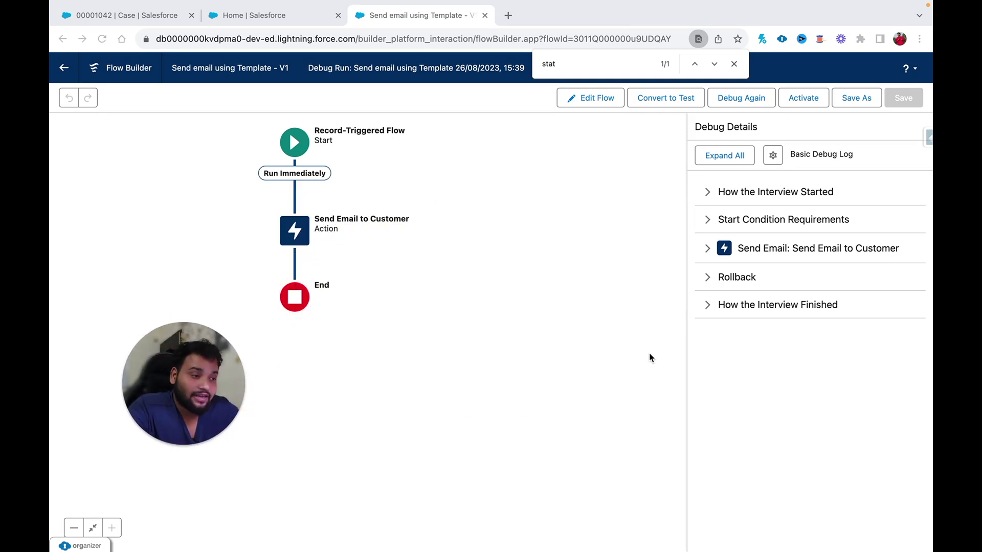
{"action": "left_click", "coordinate": [708, 220]}
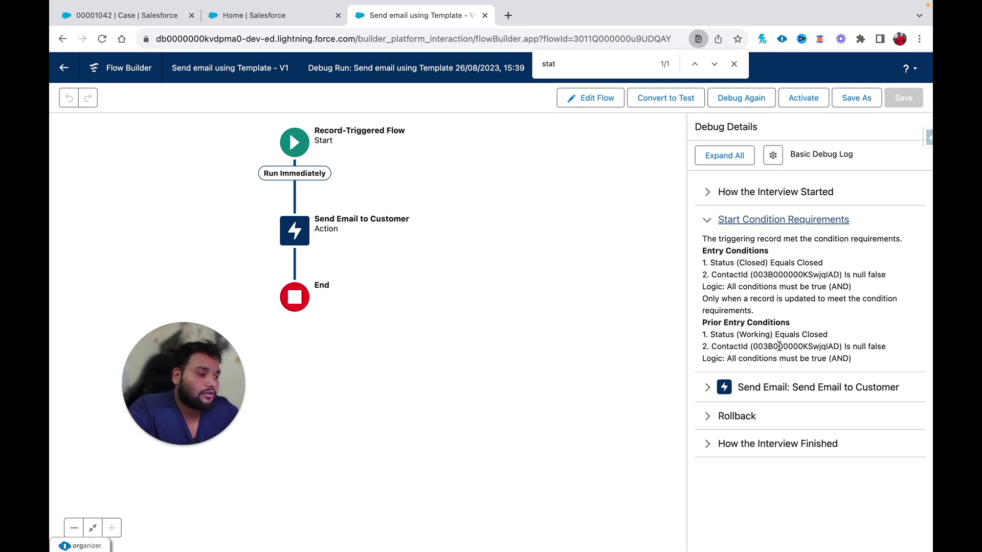
{"action": "left_click", "coordinate": [708, 388]}
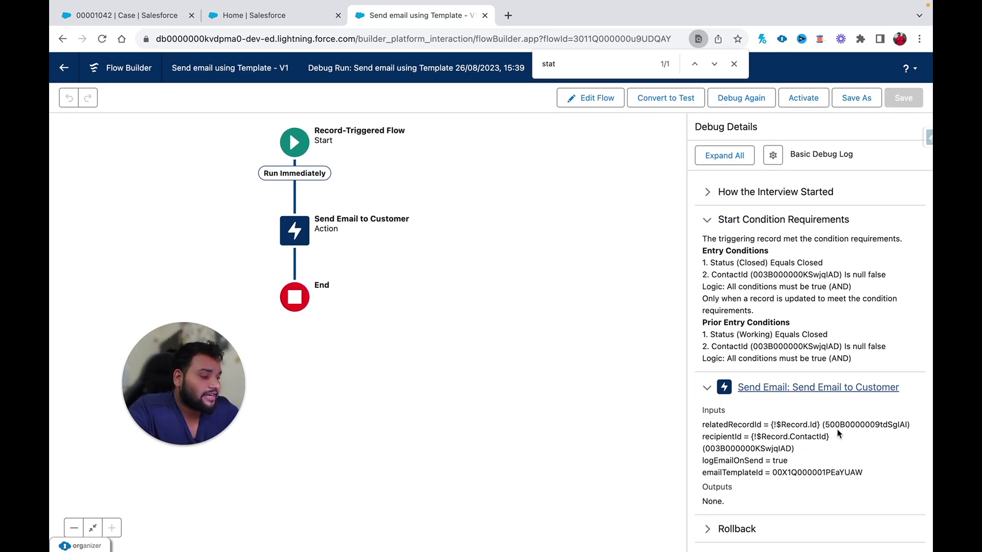
{"action": "double_click", "coordinate": [866, 425]}
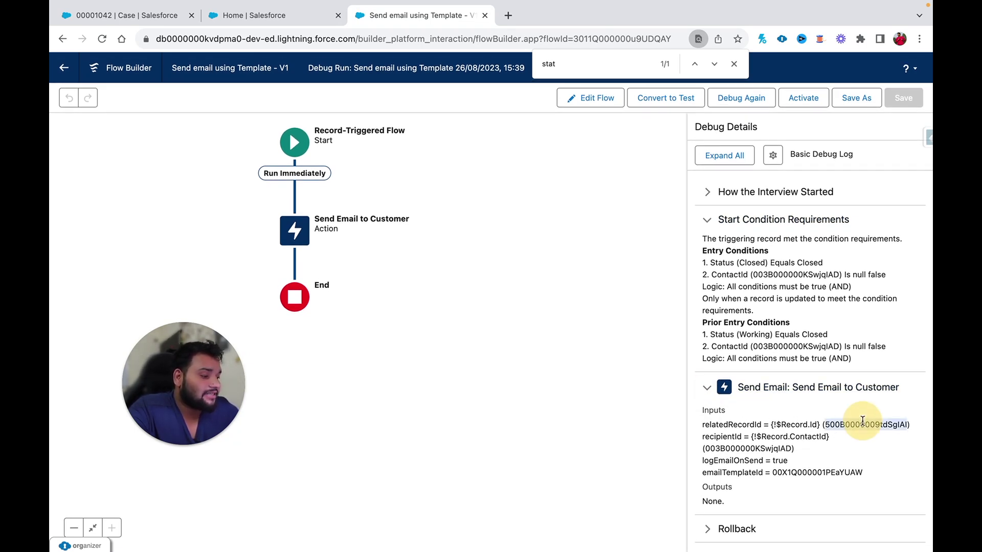
{"action": "left_click", "coordinate": [743, 445]}
{"action": "double_click", "coordinate": [743, 448]}
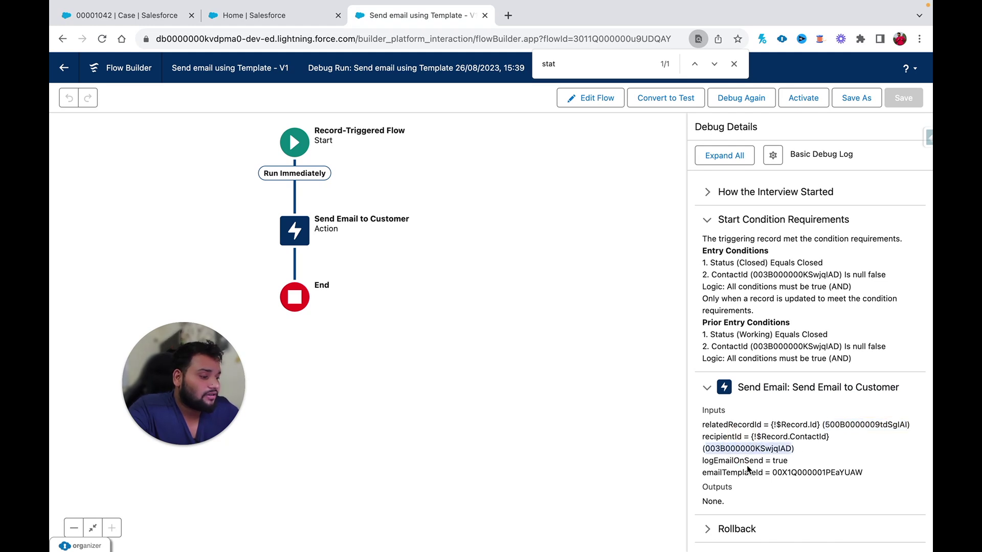
{"action": "double_click", "coordinate": [783, 473]}
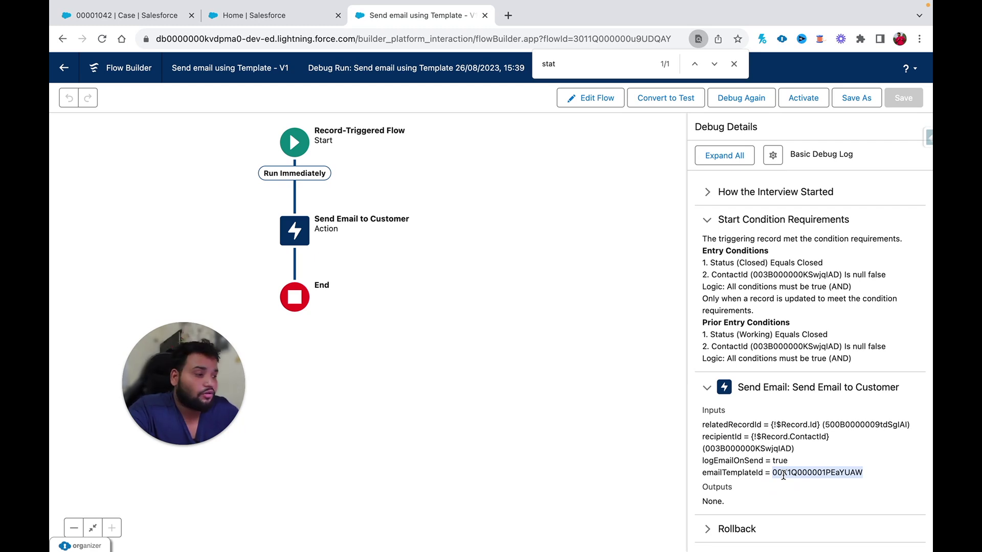
{"action": "left_click", "coordinate": [798, 97]}
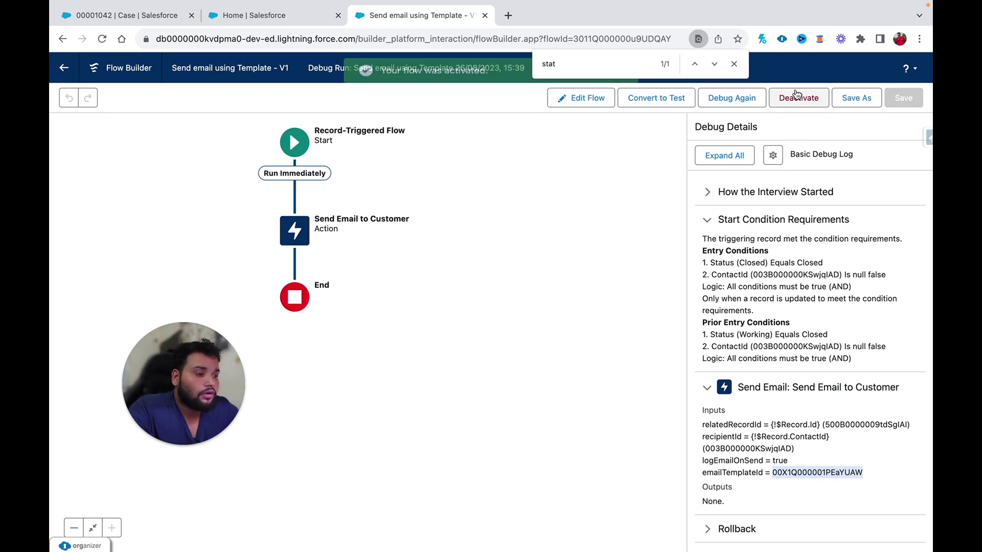
{"action": "left_click", "coordinate": [126, 15]}
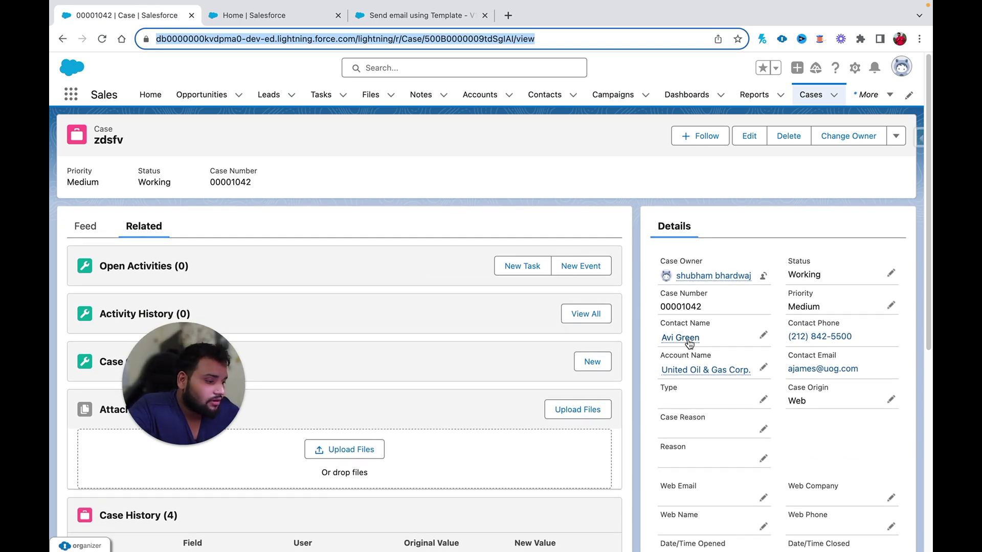
- Open the case's contact in a new tab and load gmail.com in another
{"action": "right_click", "coordinate": [683, 339]}
{"action": "left_click", "coordinate": [712, 276]}
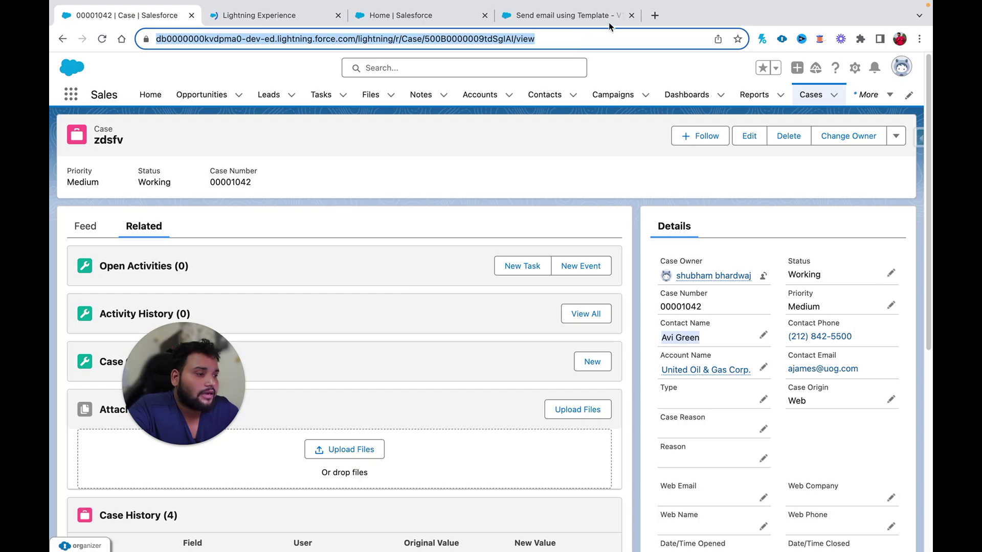
{"action": "left_click", "coordinate": [655, 16]}
{"action": "type", "text": "gmail.com"}
{"action": "key", "text": "Return"}
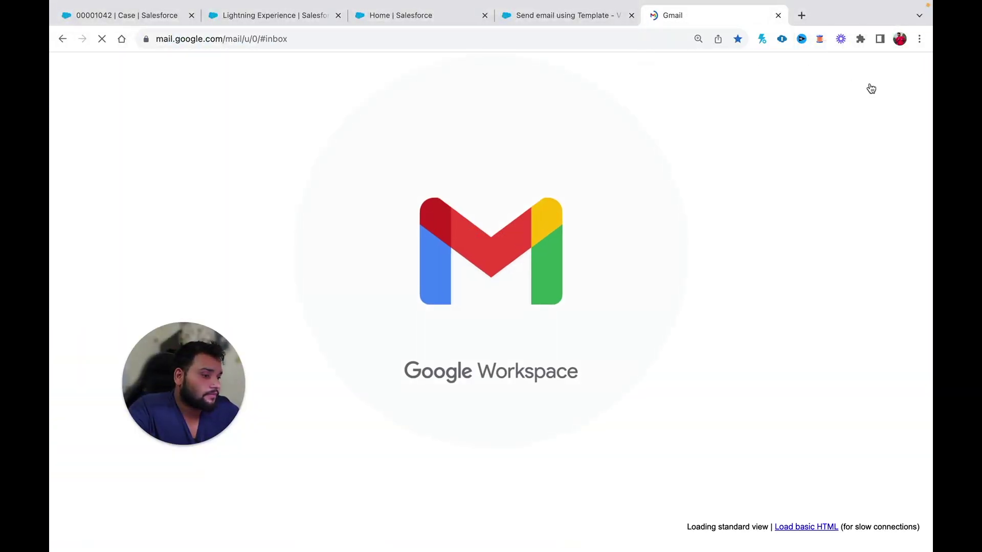
- Show the contact record's Details tab
{"action": "left_click", "coordinate": [127, 9]}
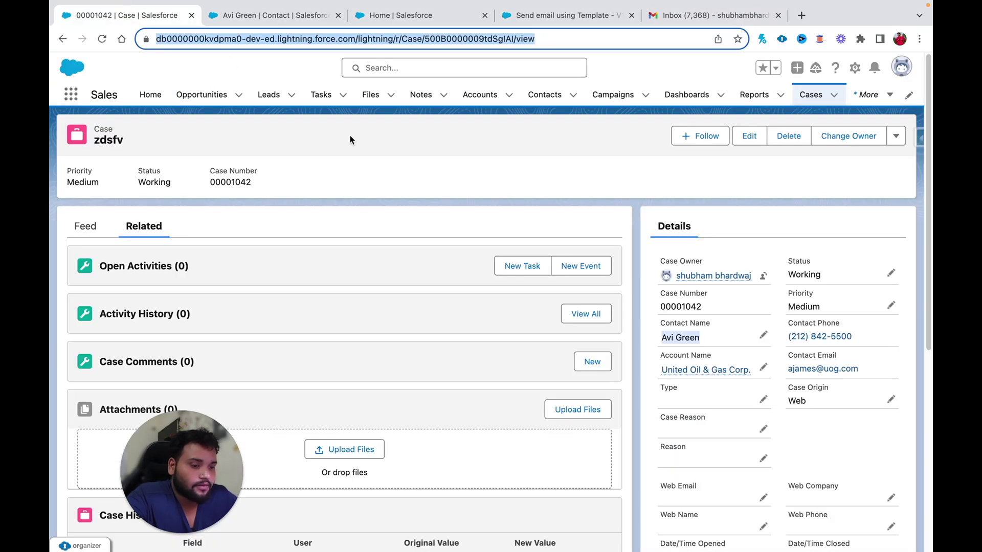
{"action": "left_click_drag", "start_coordinate": [198, 479], "coordinate": [154, 480]}
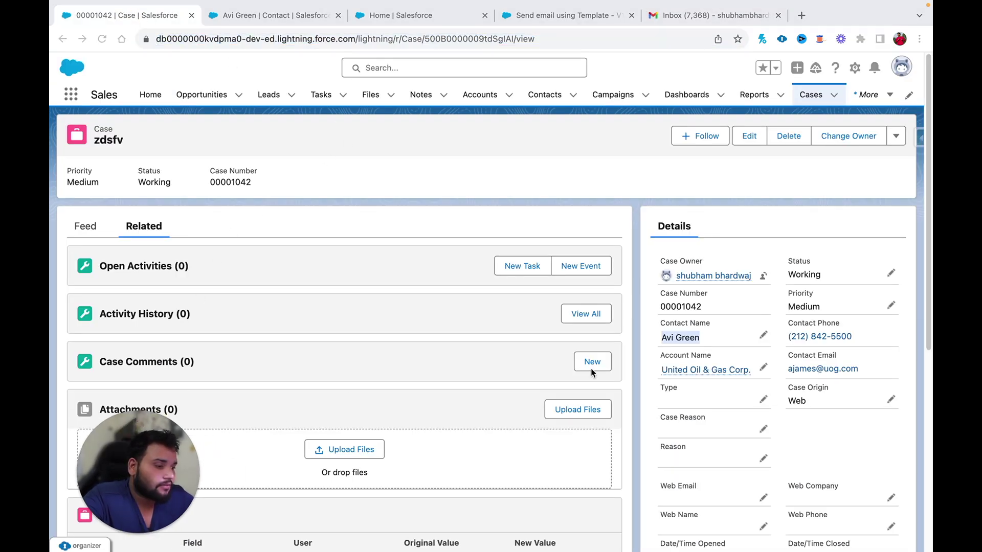
{"action": "left_click", "coordinate": [301, 14]}
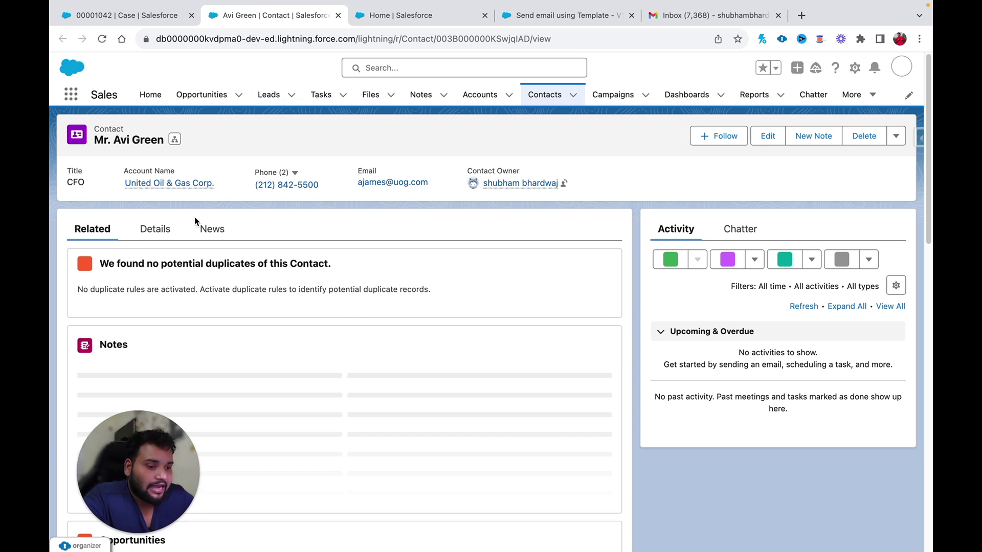
{"action": "left_click", "coordinate": [154, 230]}
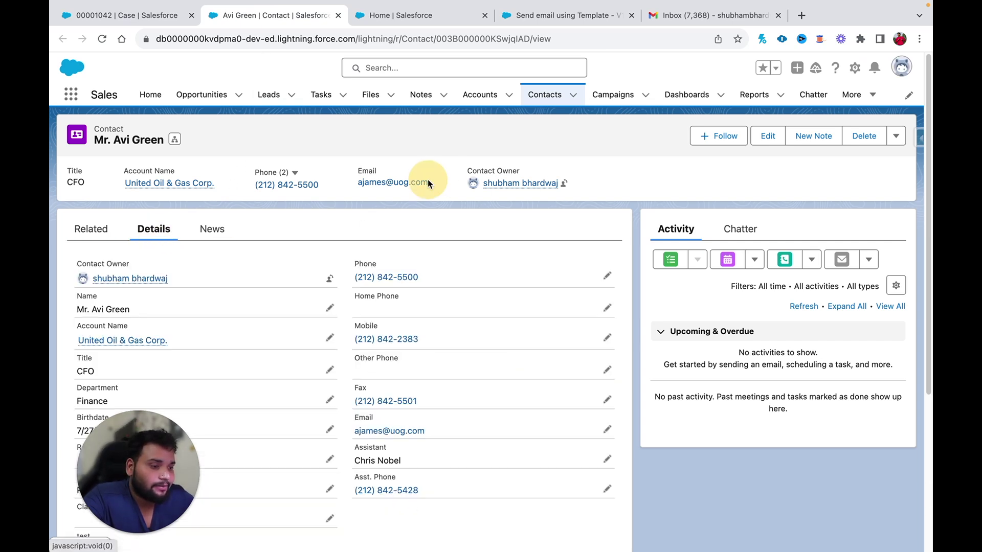
- Change the contact's Email to the Gmail address, save, and return to case 00001042
{"action": "left_click", "coordinate": [607, 429]}
{"action": "triple_click", "coordinate": [532, 426]}
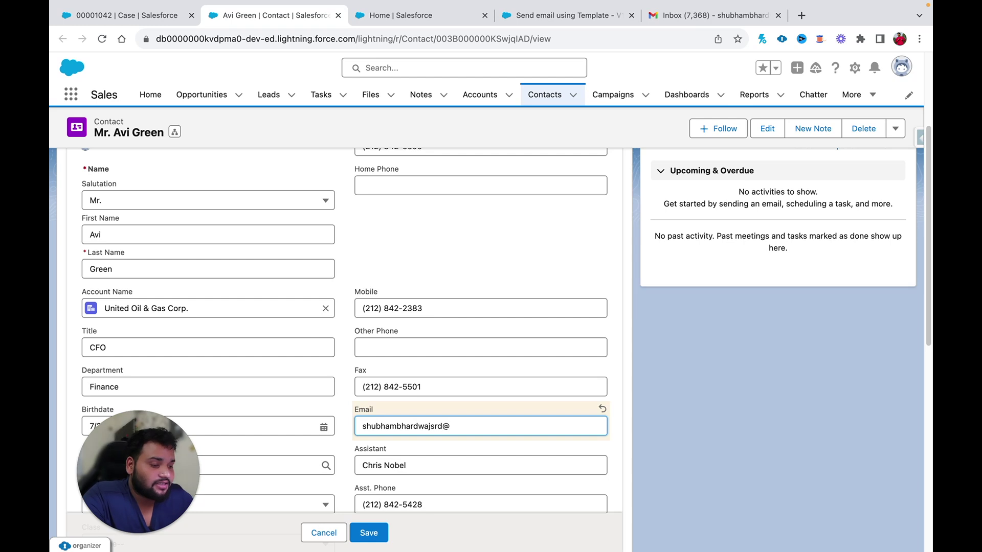
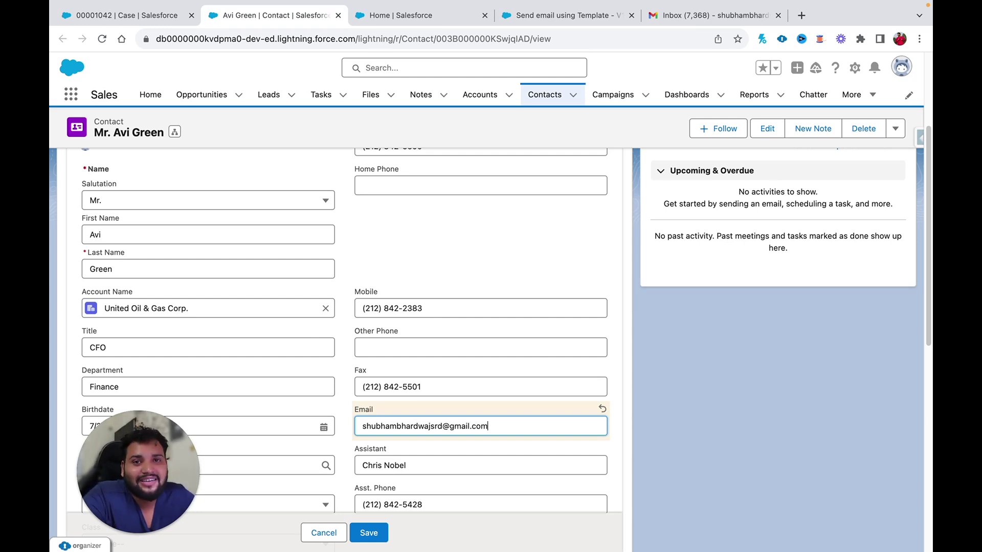
{"action": "left_click", "coordinate": [370, 534]}
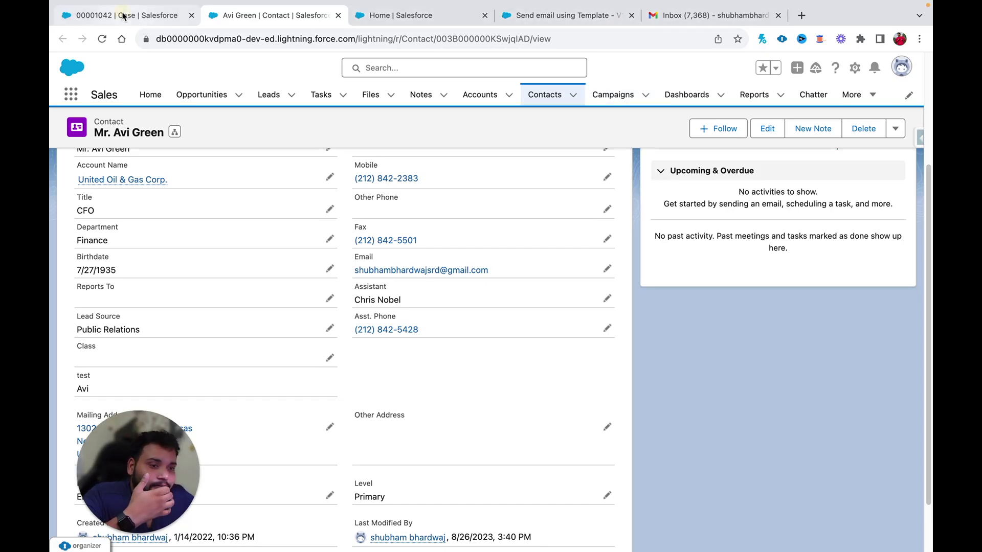
{"action": "left_click", "coordinate": [108, 14]}
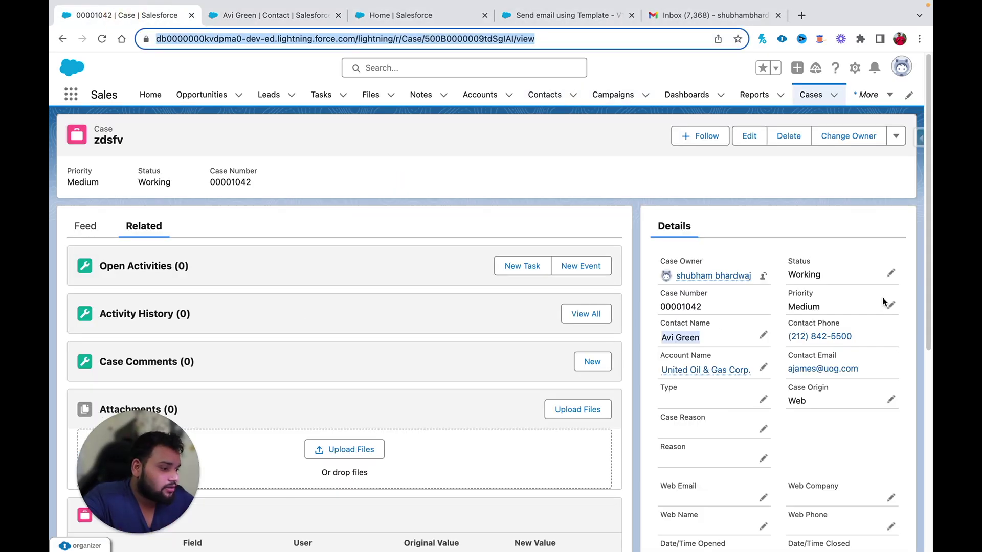
- Review the case's Status picklist values and cancel, leaving Status at Working
{"action": "left_click", "coordinate": [892, 274]}
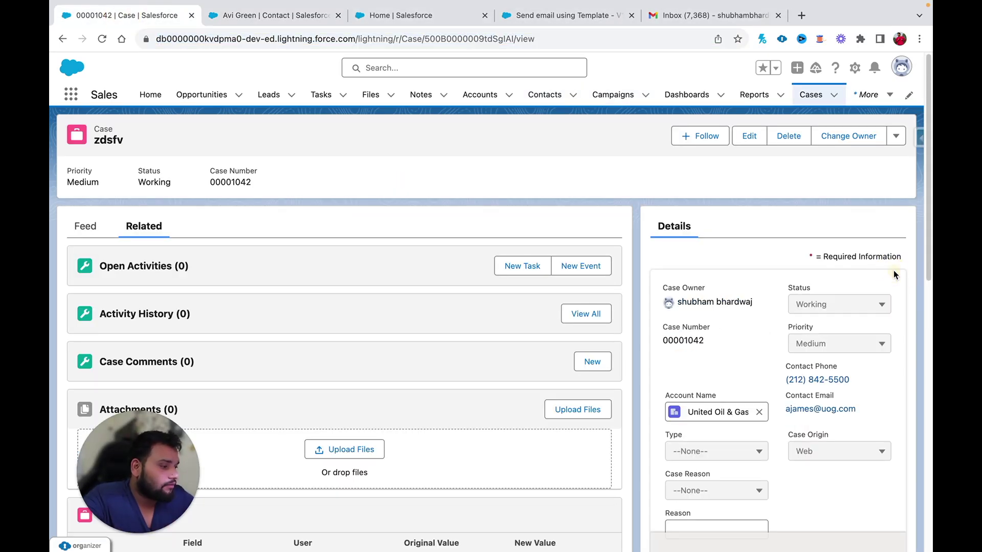
{"action": "left_click", "coordinate": [870, 304]}
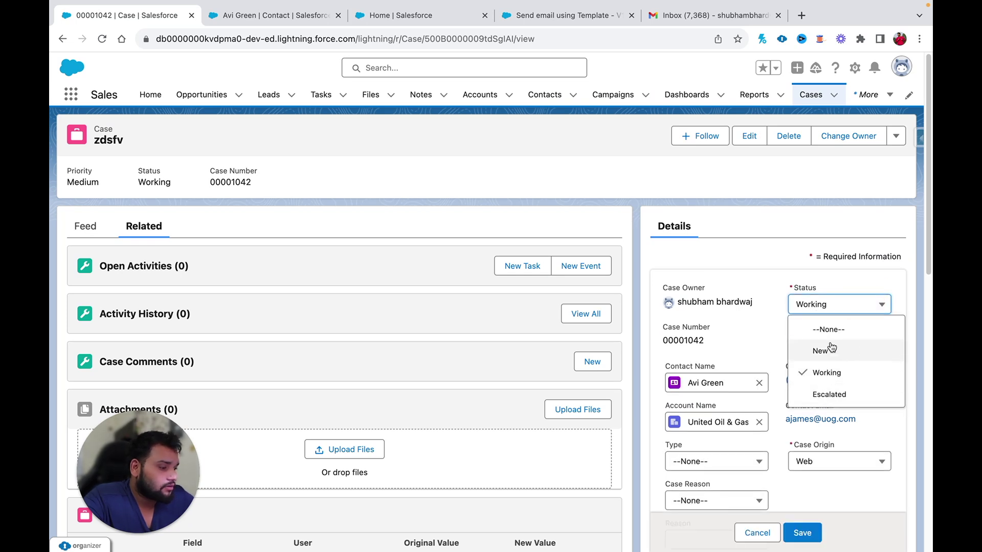
{"action": "left_click", "coordinate": [787, 269]}
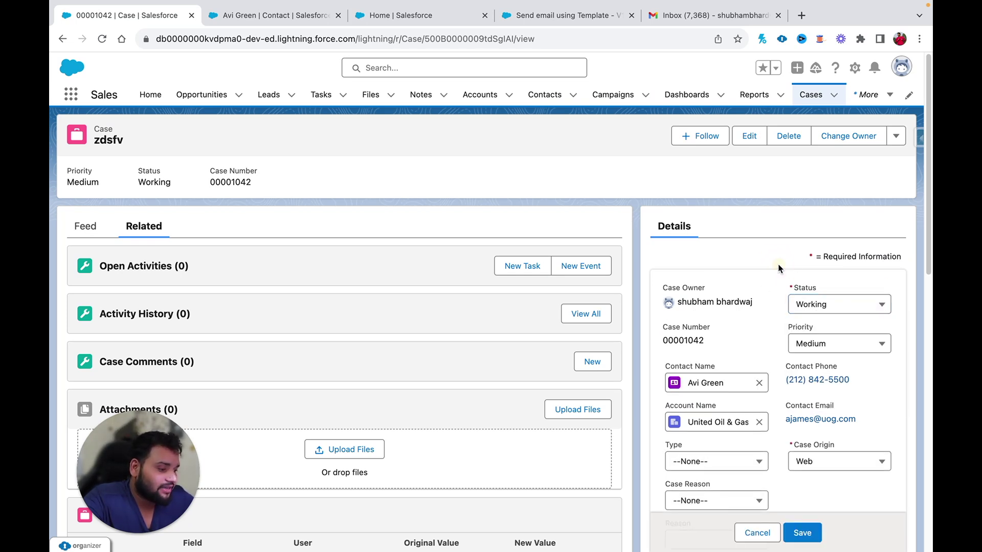
{"action": "scroll", "coordinate": [778, 392], "scroll_direction": "down", "scroll_amount": 5}
{"action": "scroll", "coordinate": [778, 392], "scroll_direction": "up", "scroll_amount": 5}
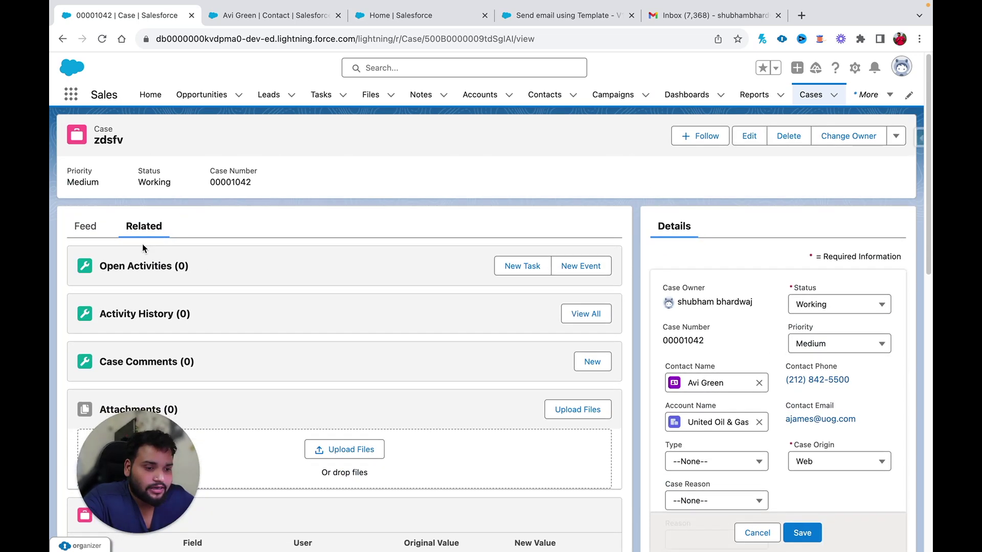
{"action": "left_click", "coordinate": [757, 540]}
{"action": "left_click", "coordinate": [897, 137]}
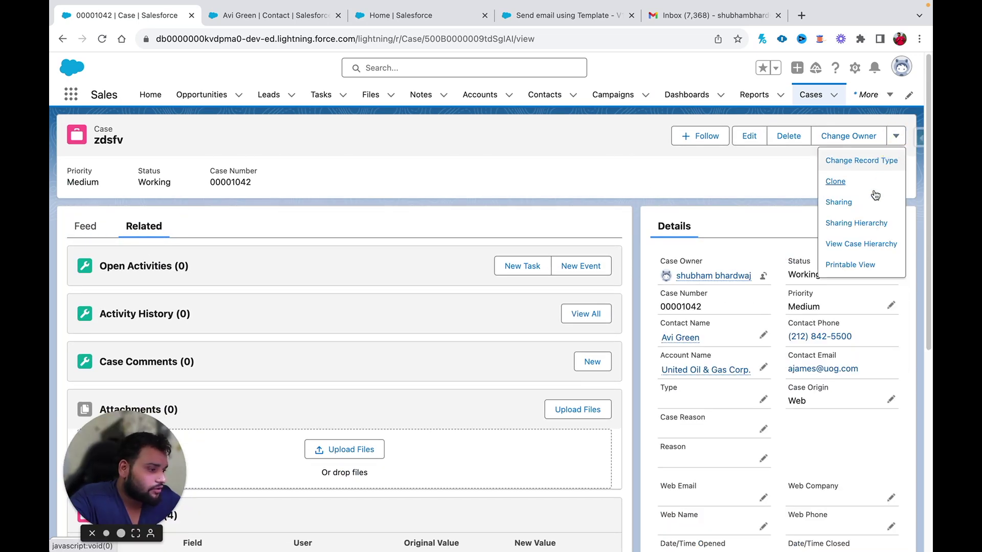
{"action": "left_click", "coordinate": [842, 245]}
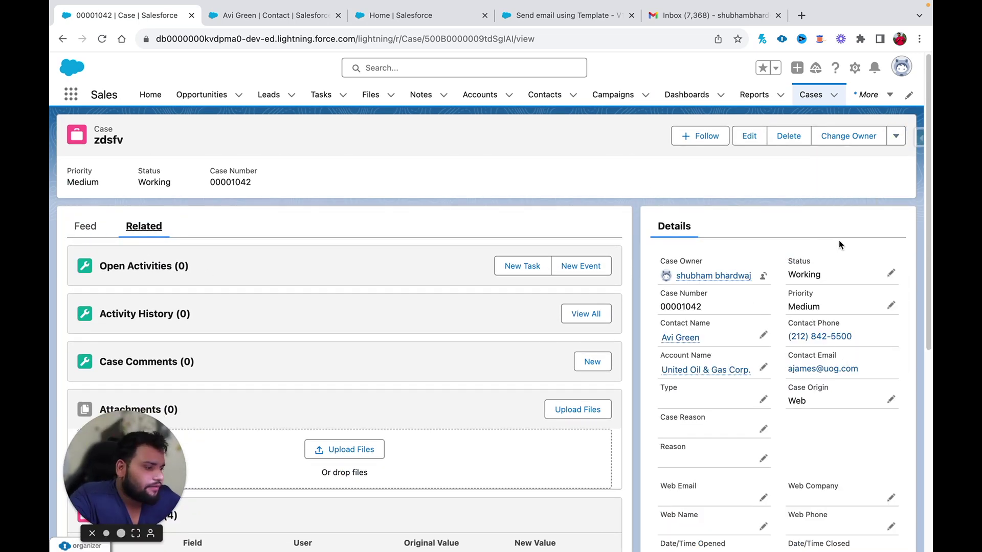
{"action": "left_click", "coordinate": [891, 272]}
{"action": "left_click", "coordinate": [830, 309]}
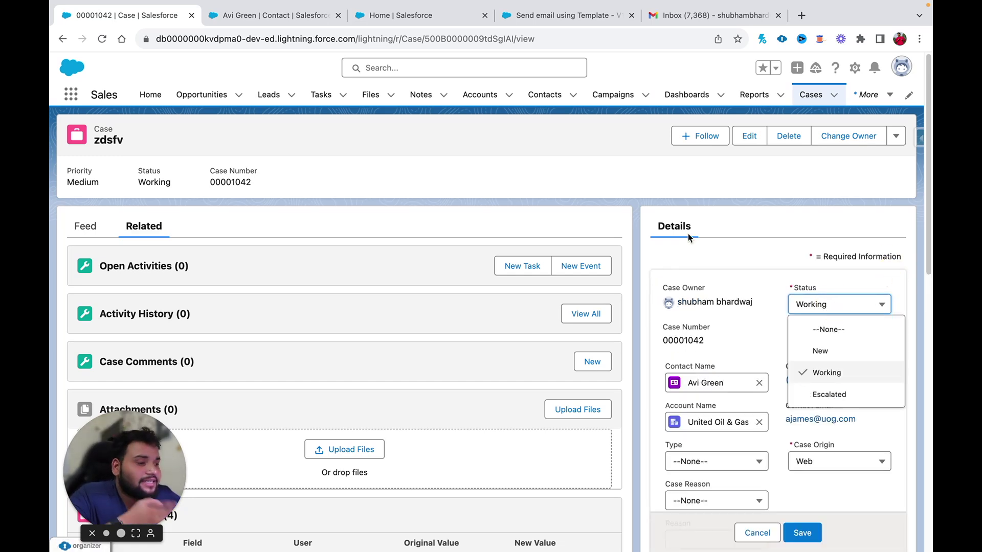
- Switch to the Salesforce Setup home page
{"action": "mouse_move", "coordinate": [471, 56]}
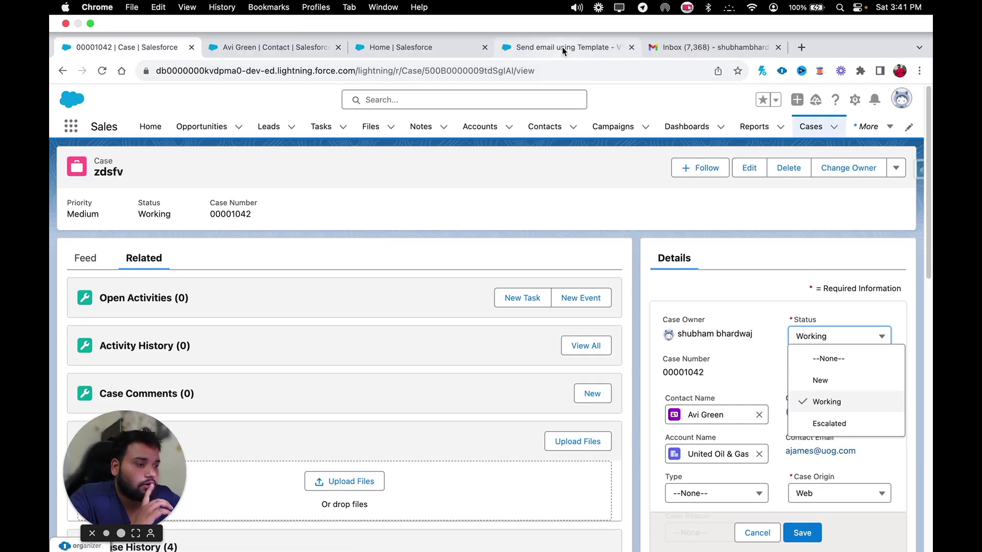
{"action": "left_click", "coordinate": [563, 47]}
{"action": "left_click", "coordinate": [390, 47]}
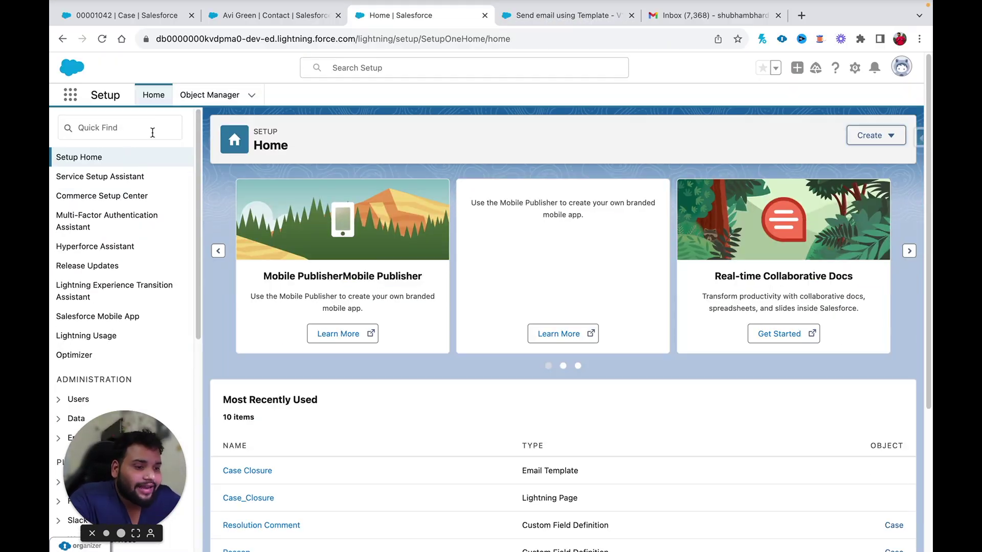
- Find and open Support Settings through a Quick Find search for 'support'
{"action": "left_click", "coordinate": [95, 132]}
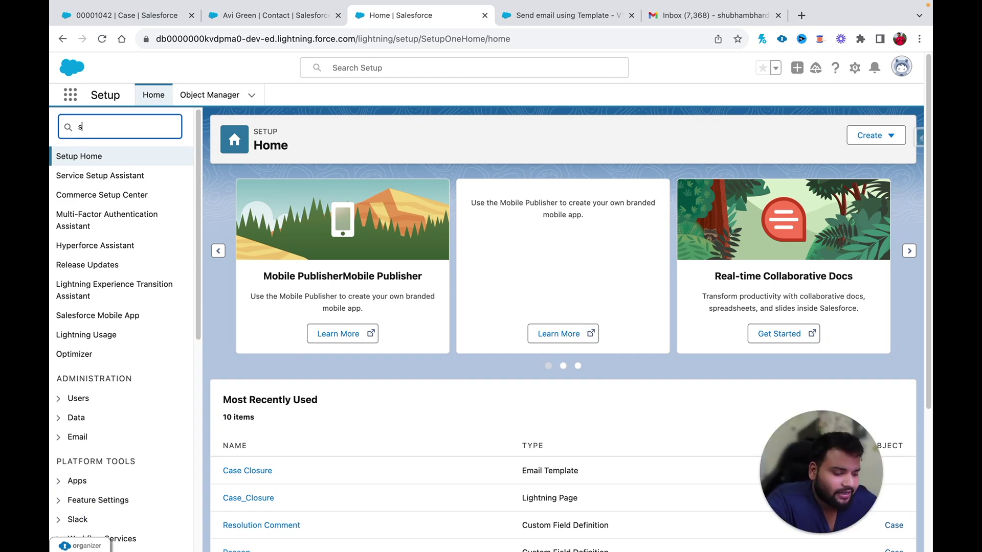
{"action": "type", "text": "support"}
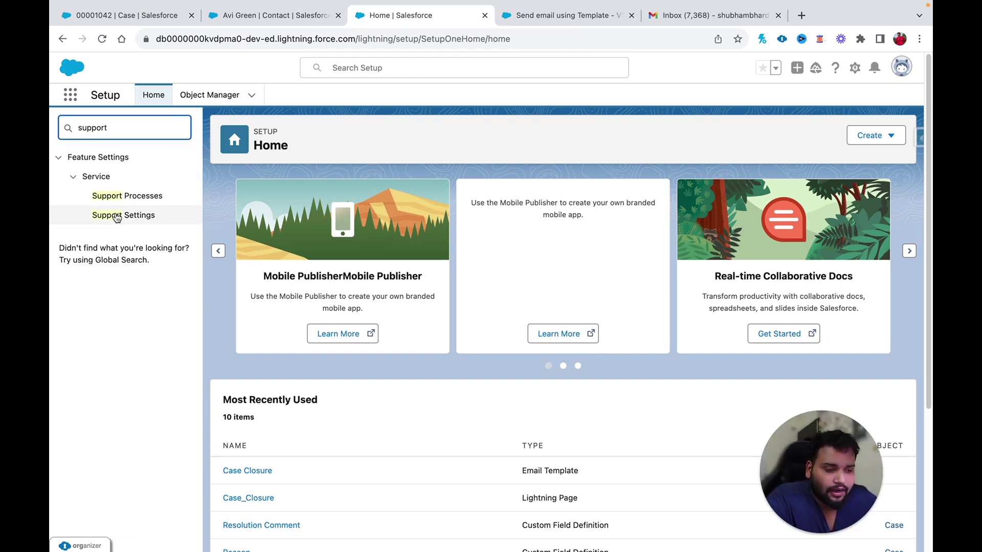
{"action": "left_click", "coordinate": [118, 221]}
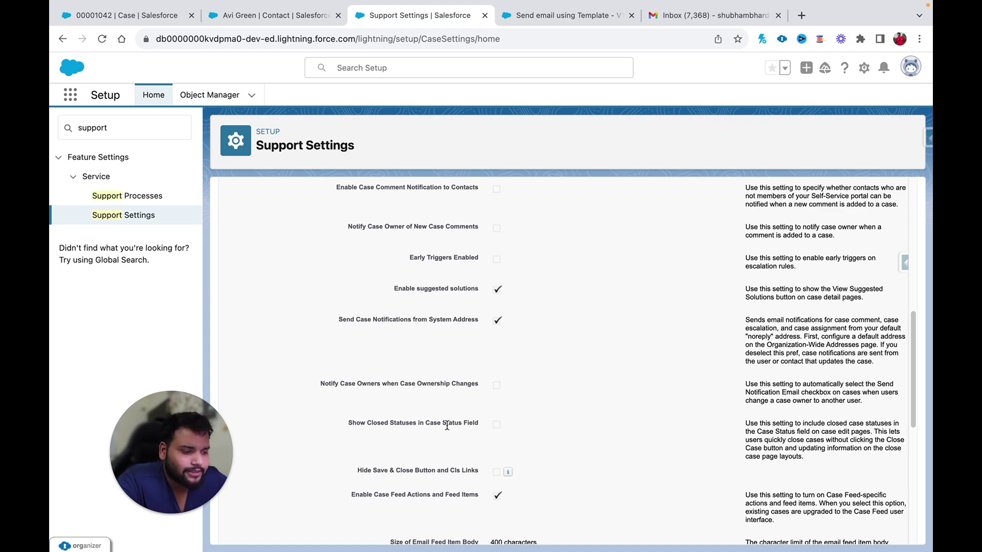
{"action": "scroll", "coordinate": [486, 429], "scroll_direction": "up", "scroll_amount": 10}
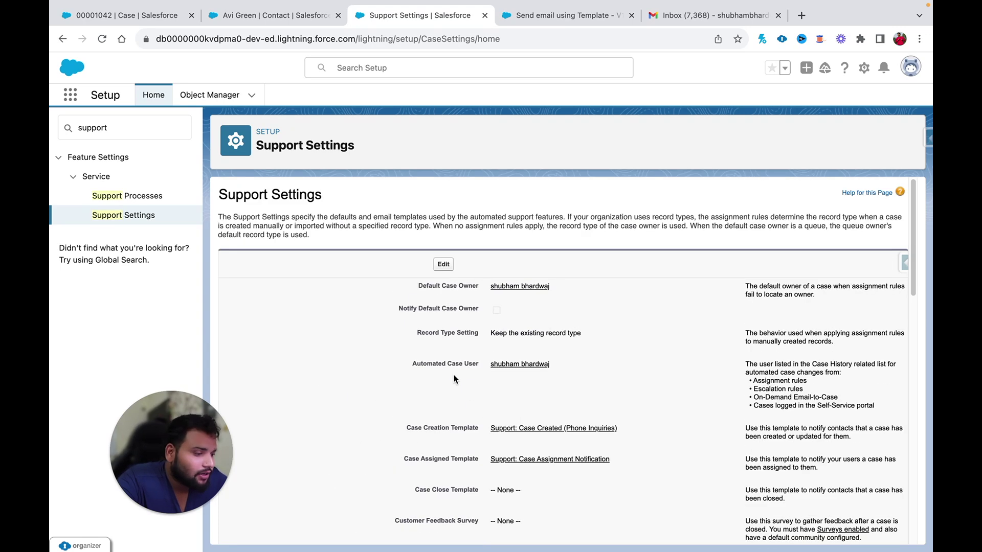
- Enable Show Closed Statuses in Case Status Field, save, and return to the contact
{"action": "left_click", "coordinate": [443, 264]}
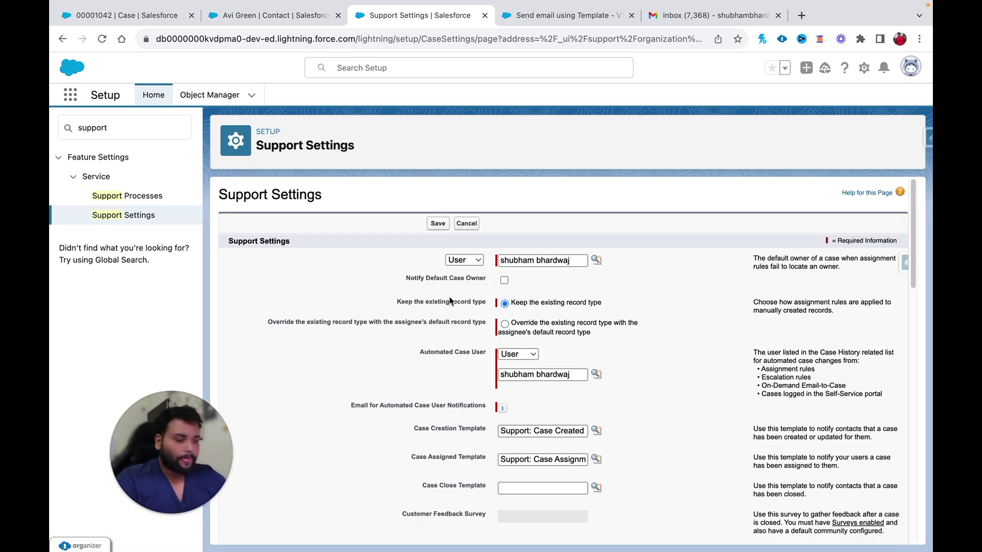
{"action": "scroll", "coordinate": [474, 367], "scroll_direction": "down", "scroll_amount": 8}
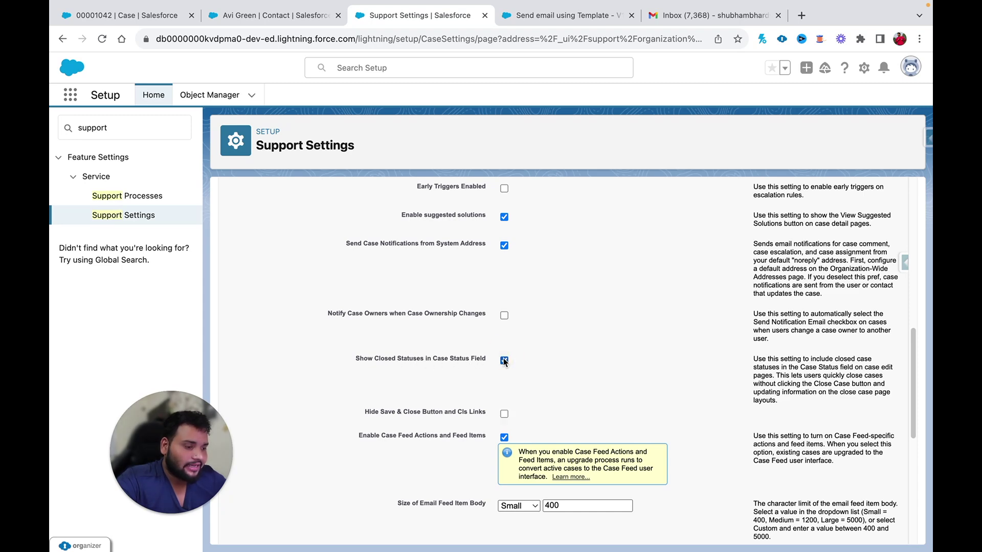
{"action": "scroll", "coordinate": [504, 360], "scroll_direction": "up", "scroll_amount": 10}
{"action": "left_click", "coordinate": [438, 224]}
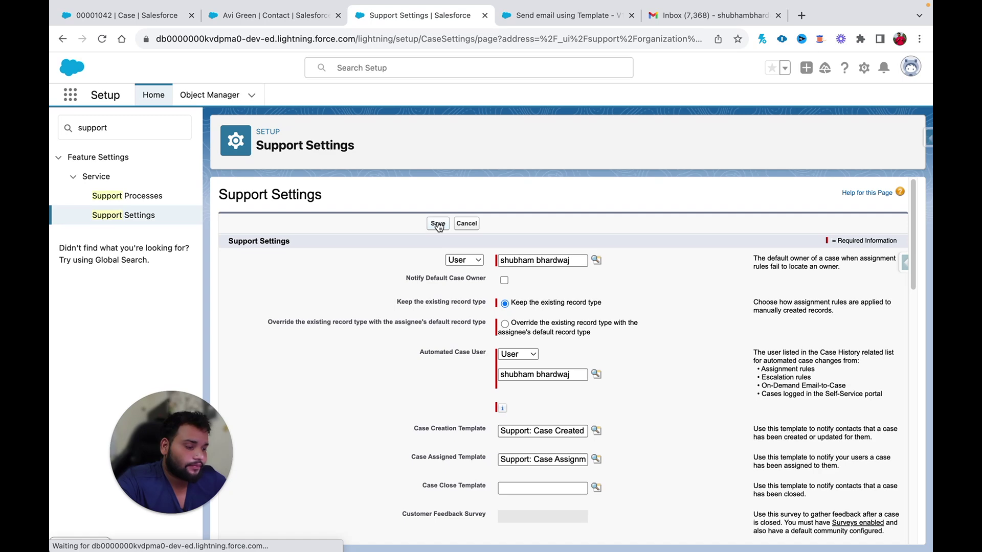
{"action": "left_click_drag", "start_coordinate": [197, 405], "coordinate": [158, 424]}
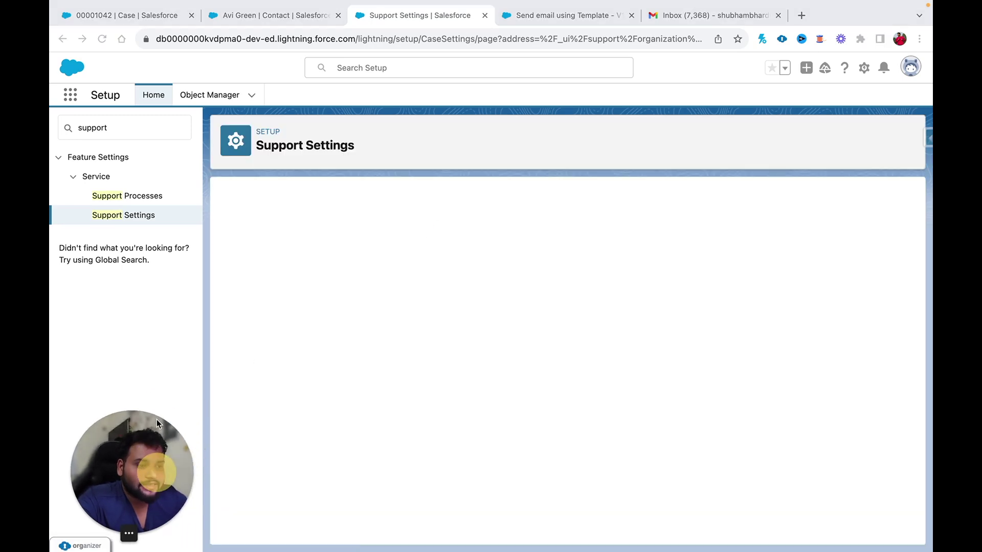
{"action": "left_click", "coordinate": [245, 16]}
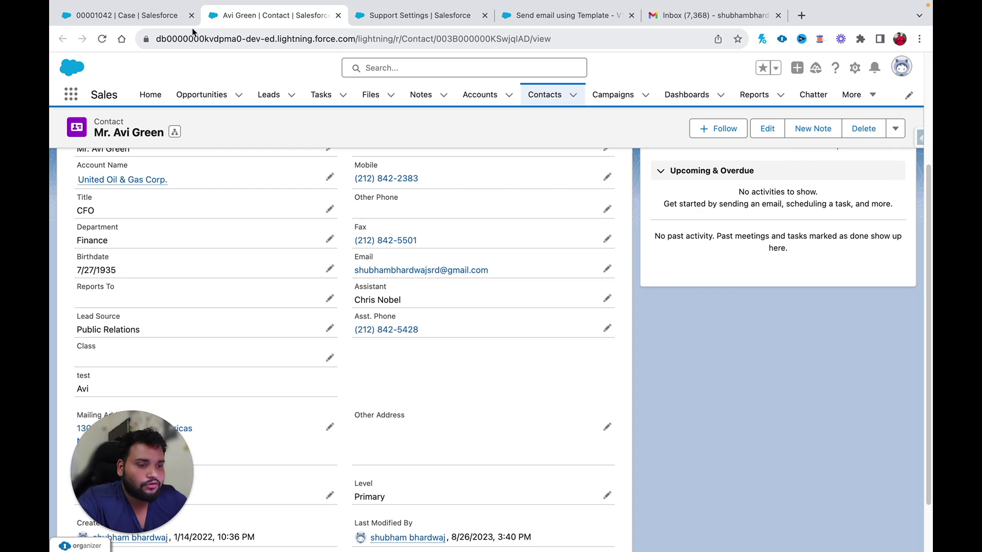
- Add a resolution comment about processing the refund within a week to case 00001042
{"action": "left_click", "coordinate": [136, 15]}
{"action": "left_click", "coordinate": [96, 41]}
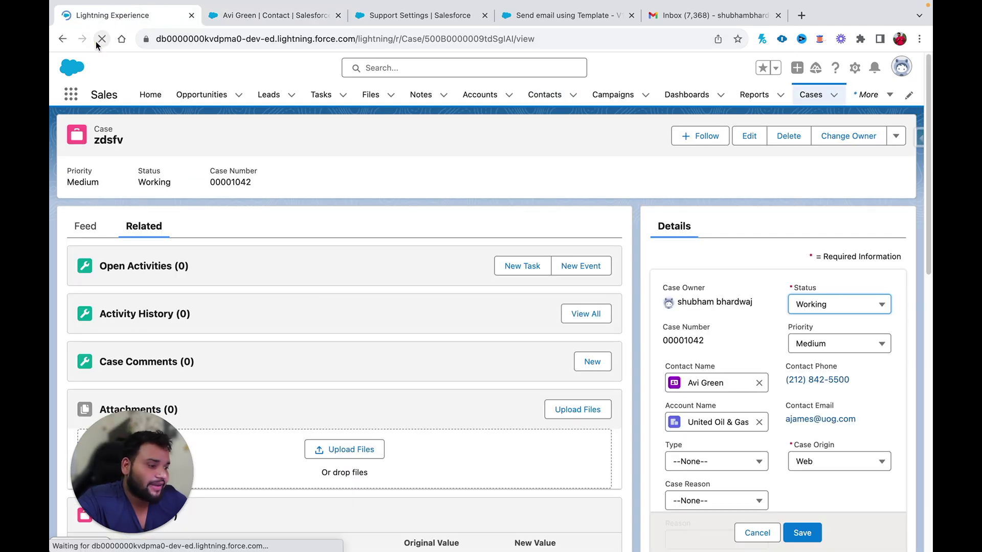
{"action": "scroll", "coordinate": [852, 408], "scroll_direction": "down", "scroll_amount": 10}
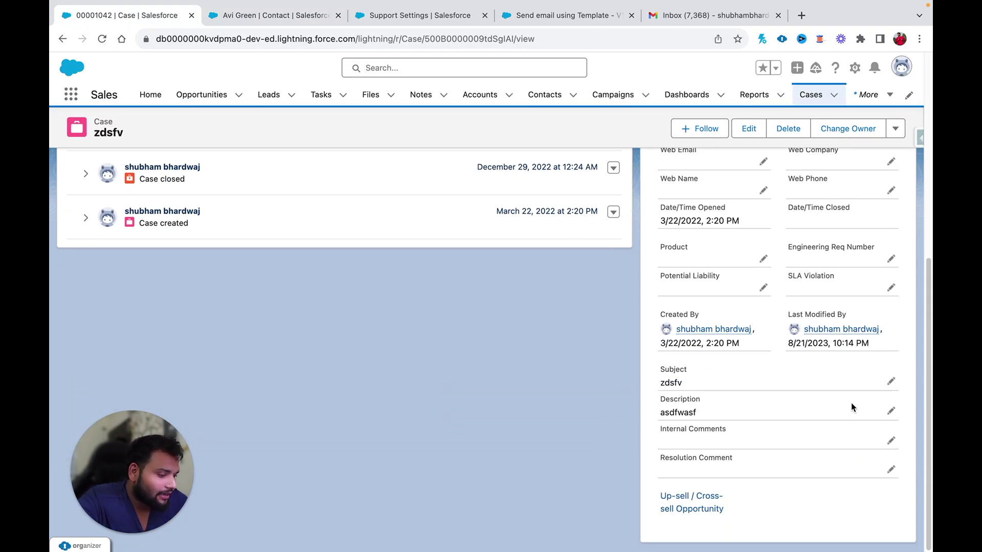
{"action": "left_click", "coordinate": [891, 469]}
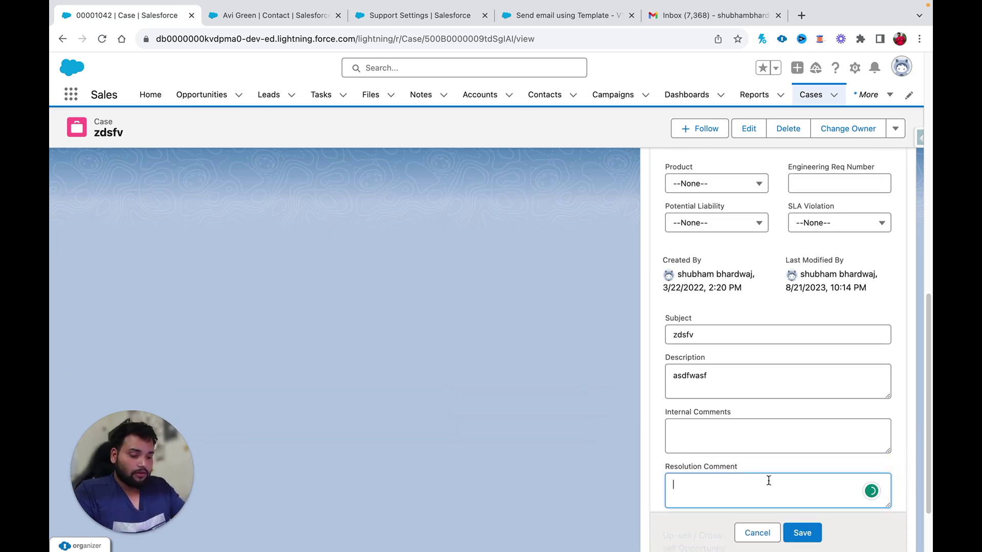
{"action": "type", "text": "Ha"}
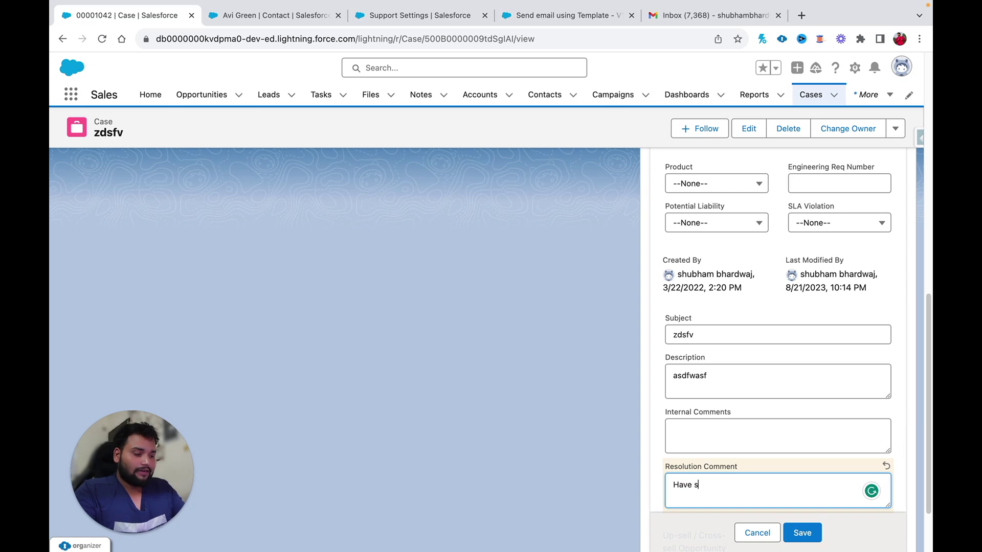
{"action": "type", "text": "ve a chat with the client and we are proc"}
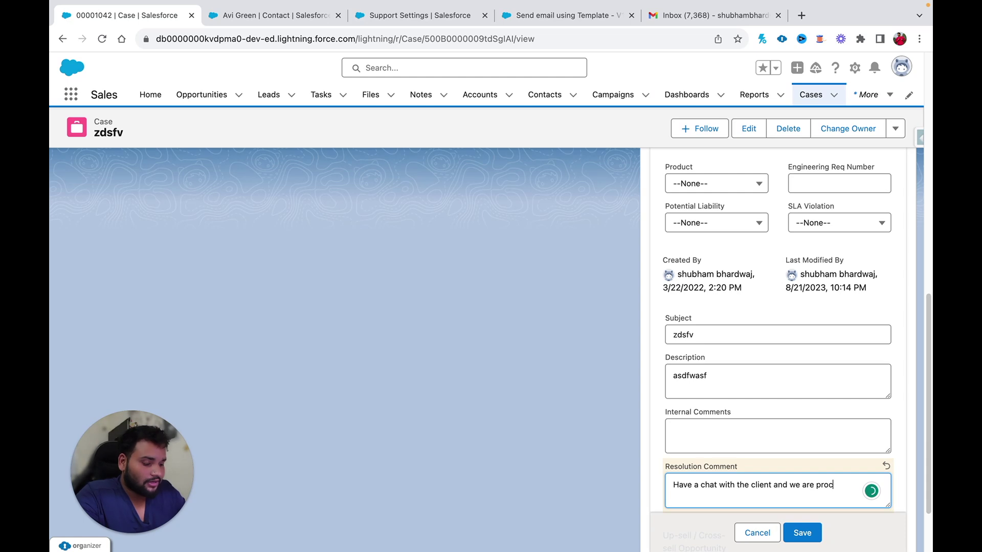
{"action": "type", "text": "ing the refu"}
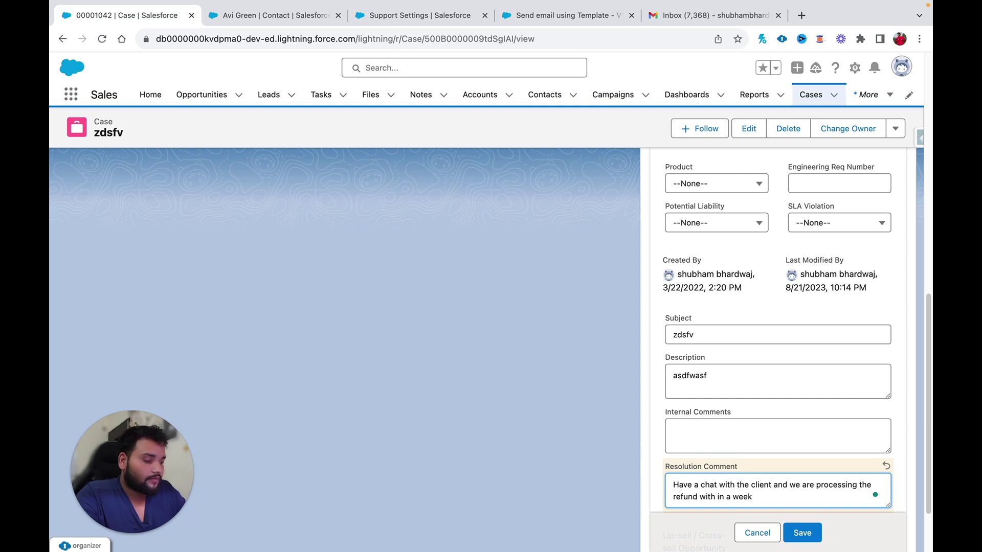
{"action": "type", "text": "nd with in a week"}
{"action": "left_click", "coordinate": [808, 530]}
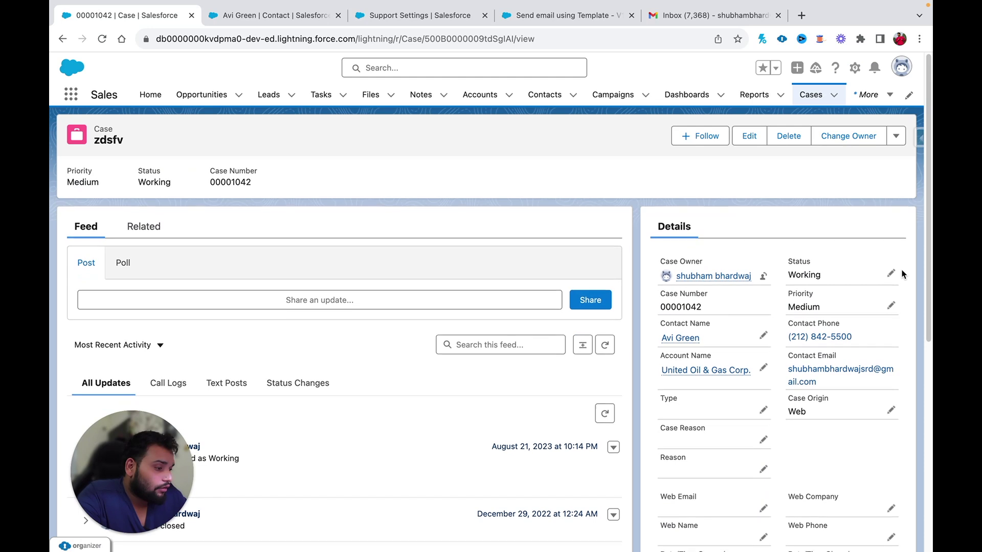
- Change the case Status to Closed and save it
{"action": "left_click", "coordinate": [890, 272]}
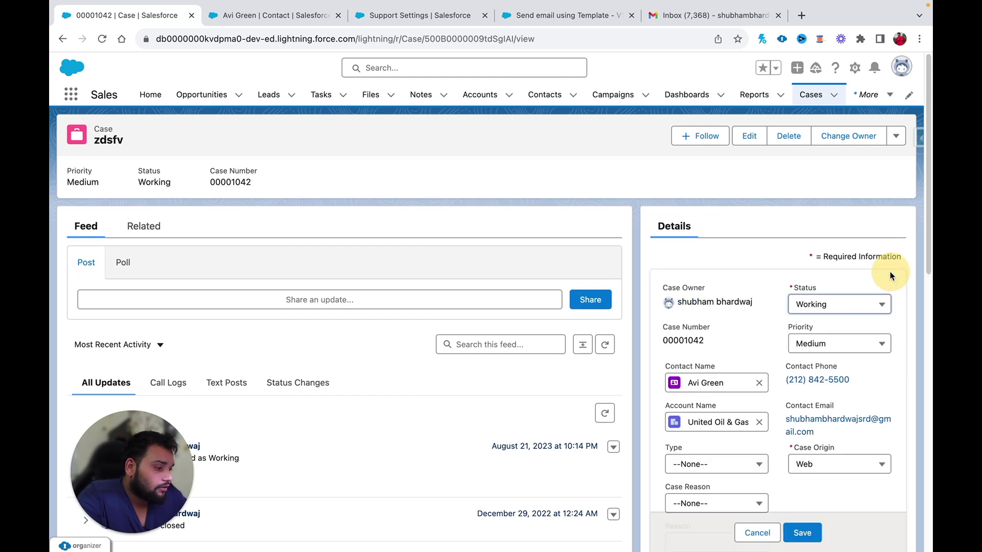
{"action": "left_click", "coordinate": [871, 307]}
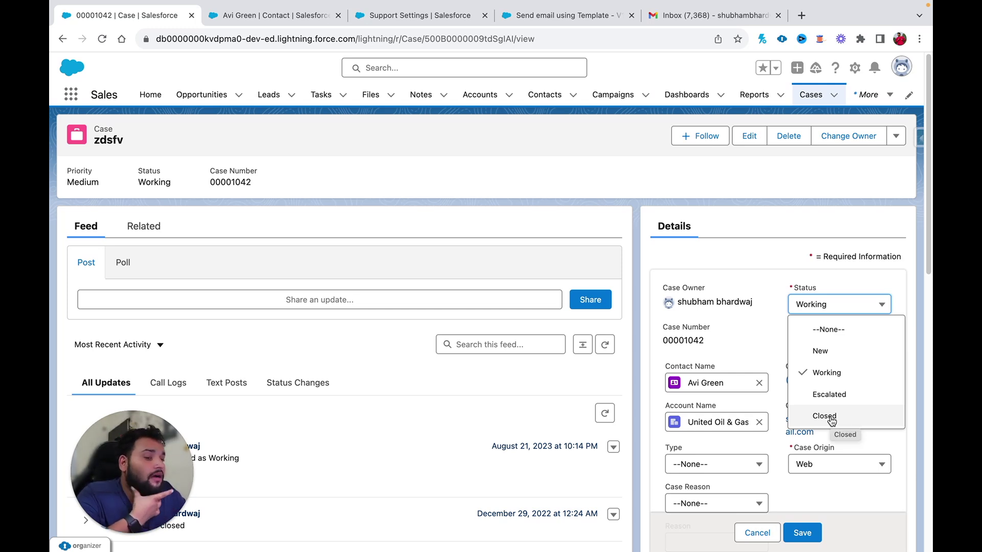
{"action": "left_click", "coordinate": [824, 417]}
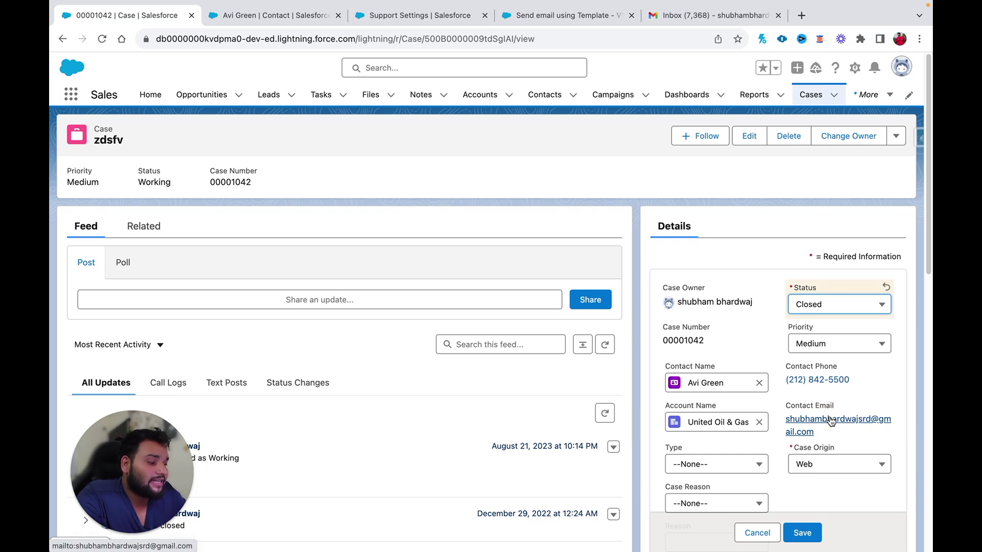
{"action": "left_click", "coordinate": [802, 532]}
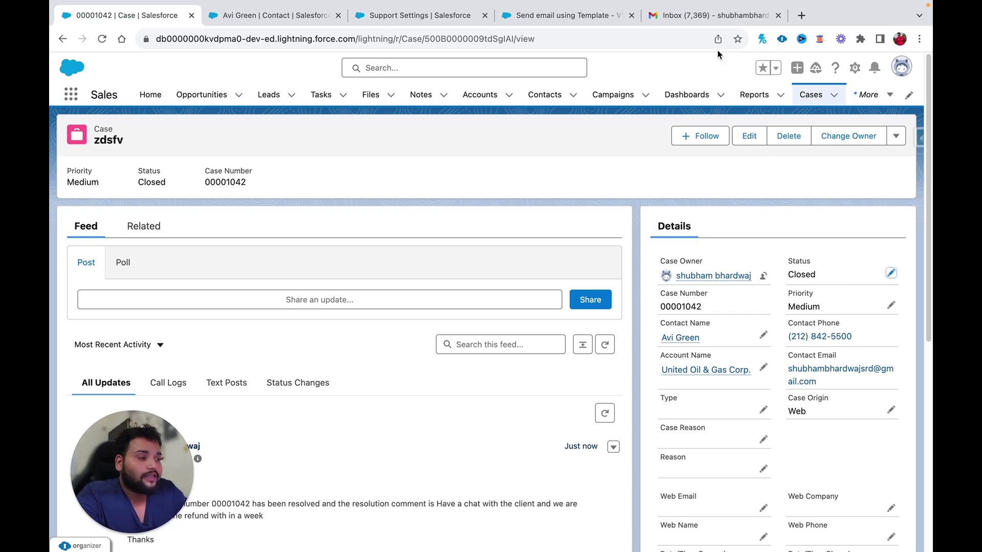
{"action": "left_click", "coordinate": [688, 17]}
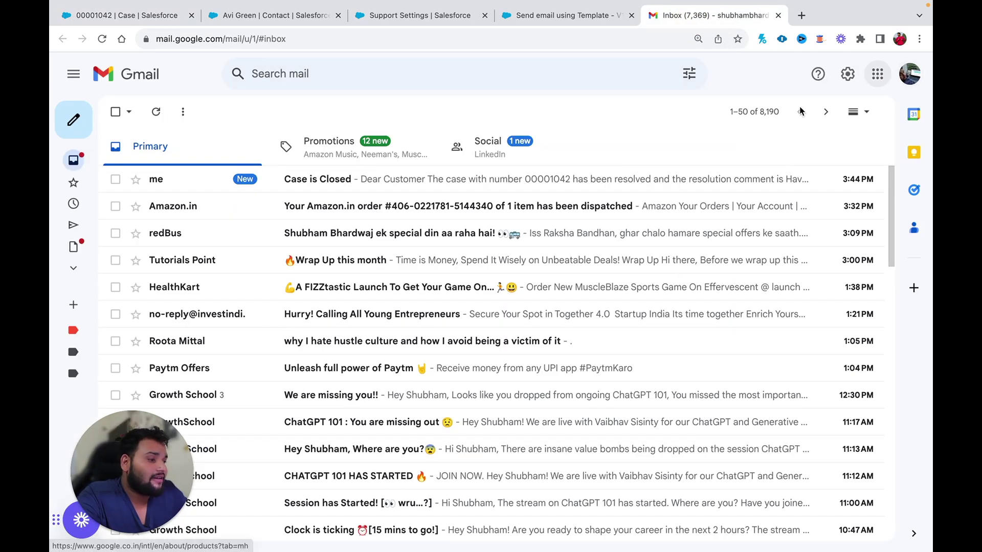
- Open the 'Case is Closed' email for case 00001042 with its refund-within-a-week comment
{"action": "left_click", "coordinate": [369, 181]}
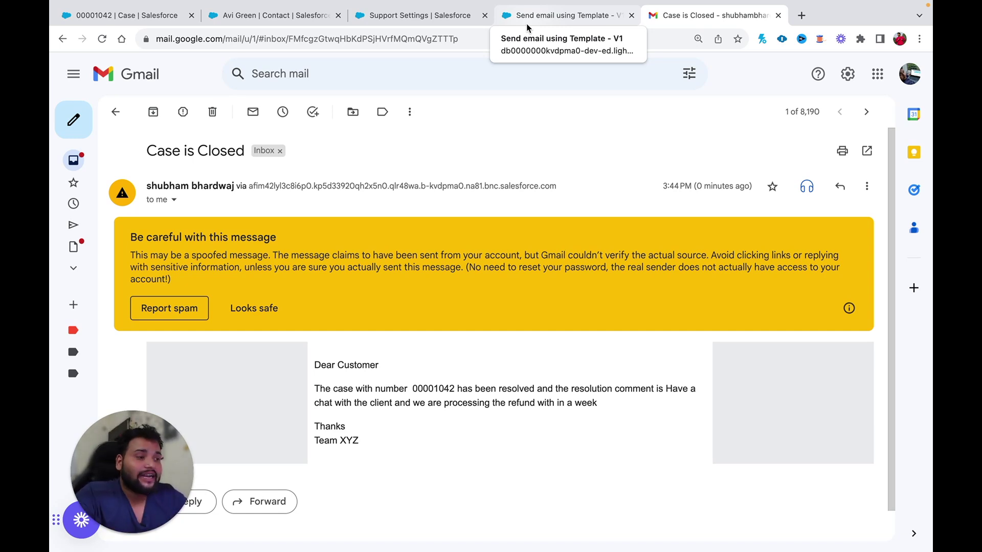
- Return to the Send email using Template flow, view the Send Email to Customer inputs, and switch to editing
{"action": "left_click", "coordinate": [444, 16]}
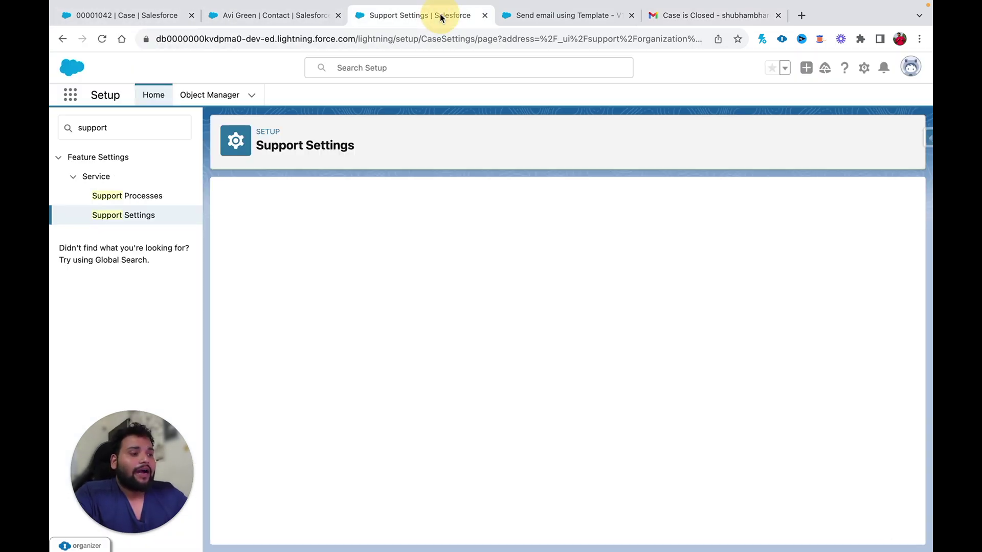
{"action": "left_click", "coordinate": [564, 17]}
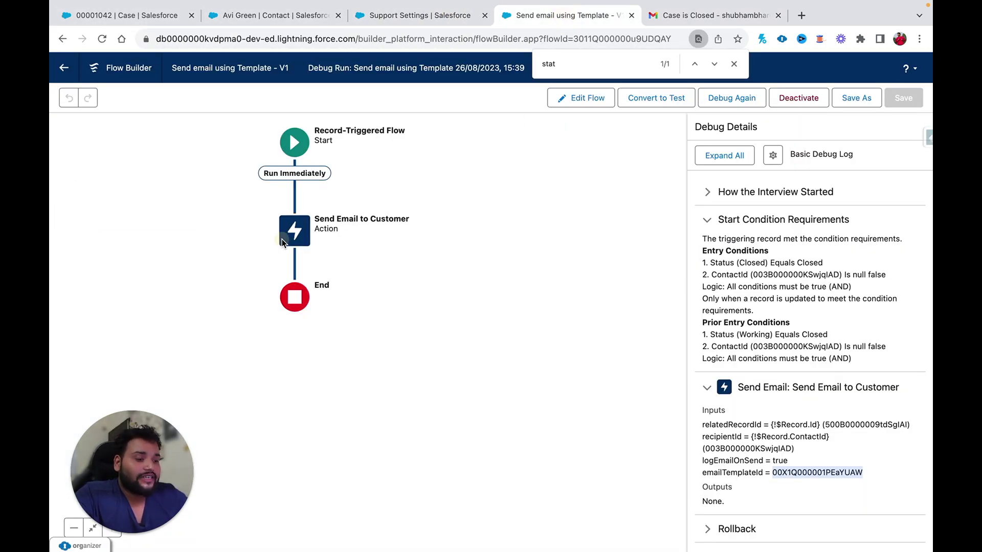
{"action": "left_click", "coordinate": [291, 228]}
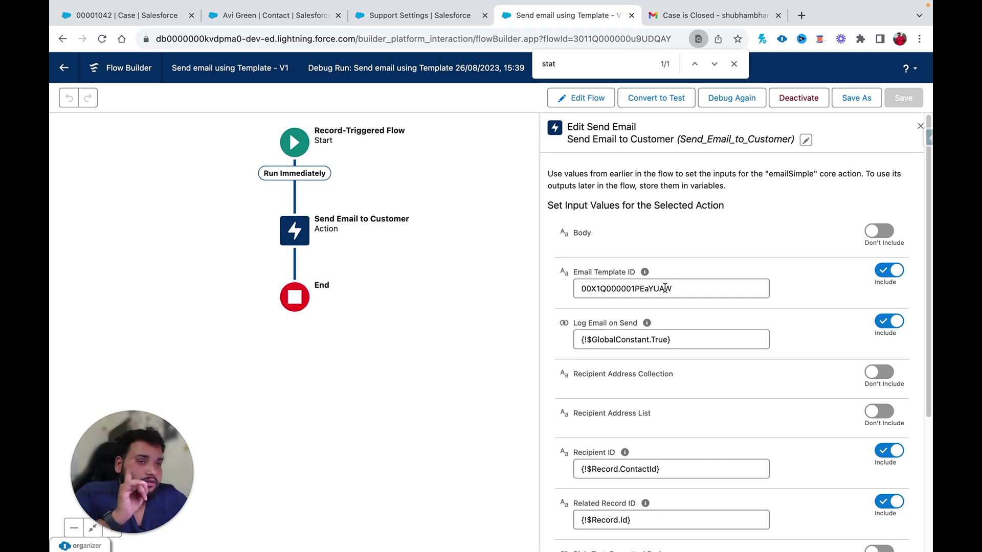
{"action": "left_click", "coordinate": [581, 99]}
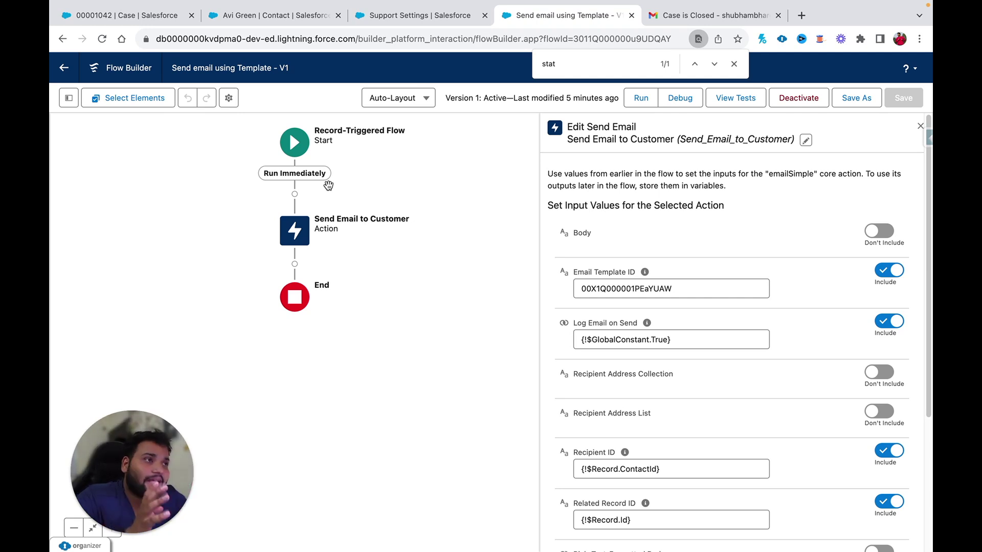
- Insert a Case Closure Email Template Get Records element before the email action
{"action": "left_click", "coordinate": [295, 194]}
{"action": "type", "text": "get"}
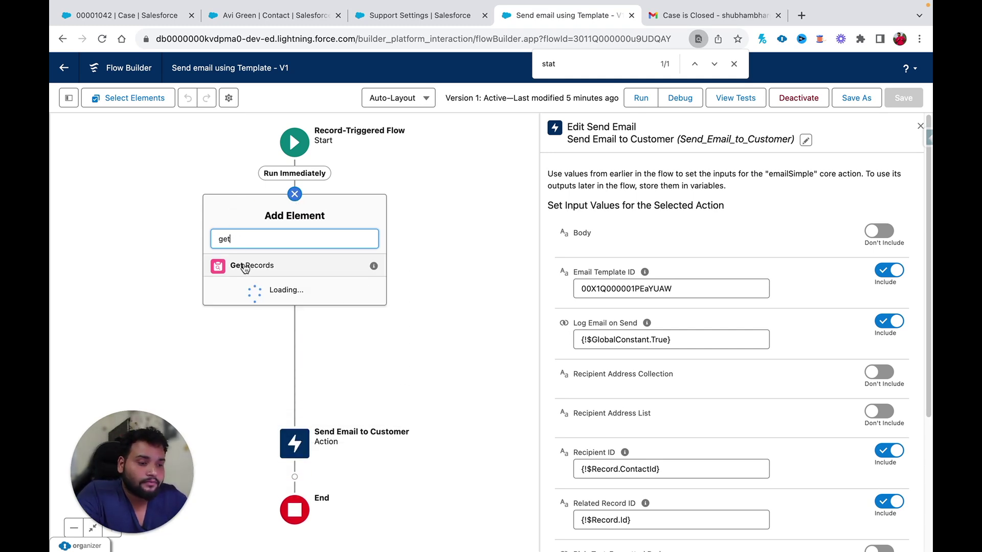
{"action": "left_click", "coordinate": [243, 265]}
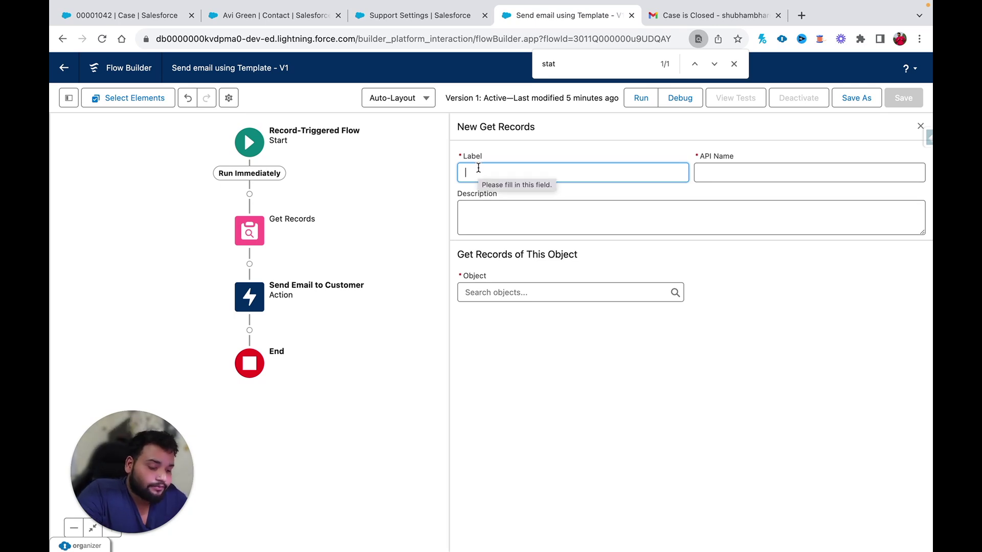
{"action": "type", "text": "Case Closure Email Template"}
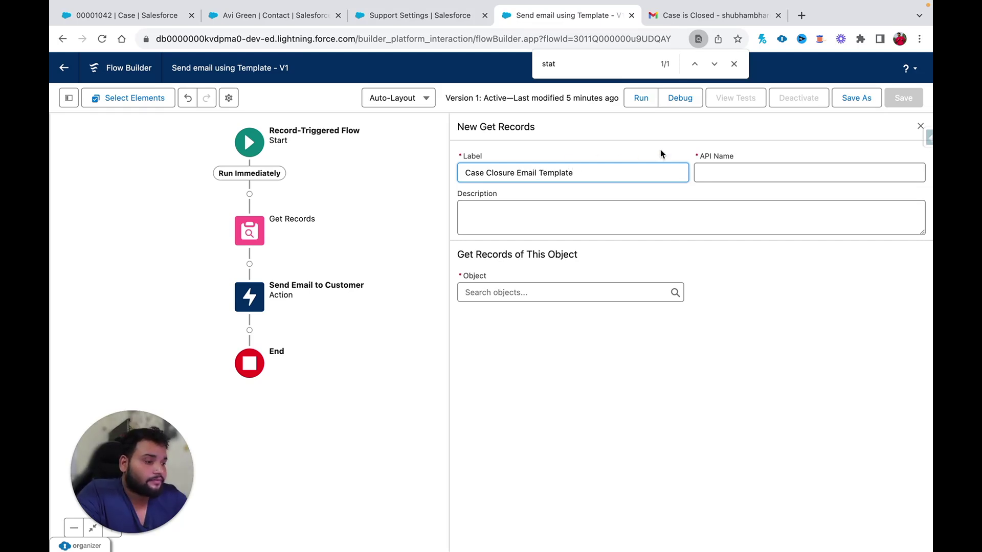
{"action": "left_click", "coordinate": [728, 171]}
- Make the lookup retrieve Email Template records filtered on DeveloperName Equals
{"action": "left_click", "coordinate": [532, 294]}
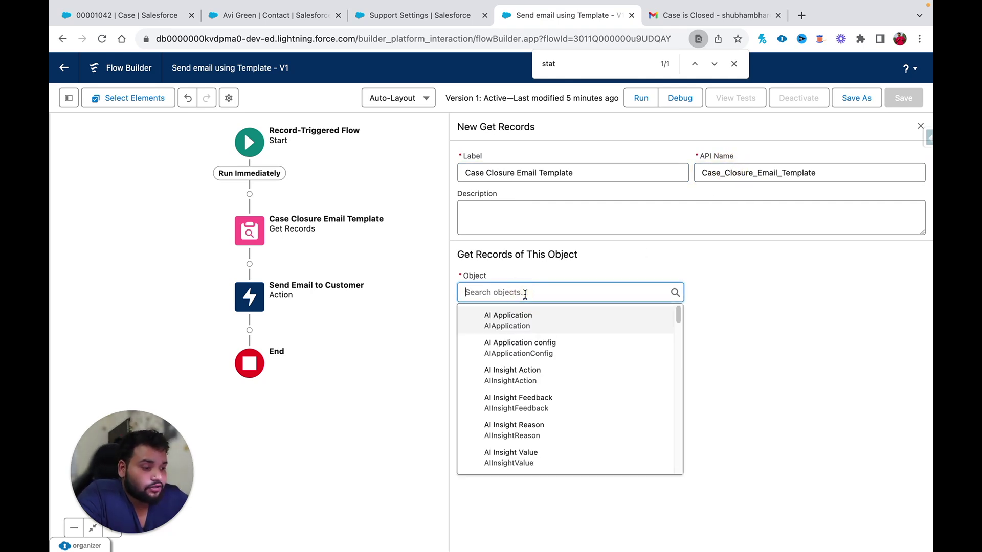
{"action": "type", "text": "email tem"}
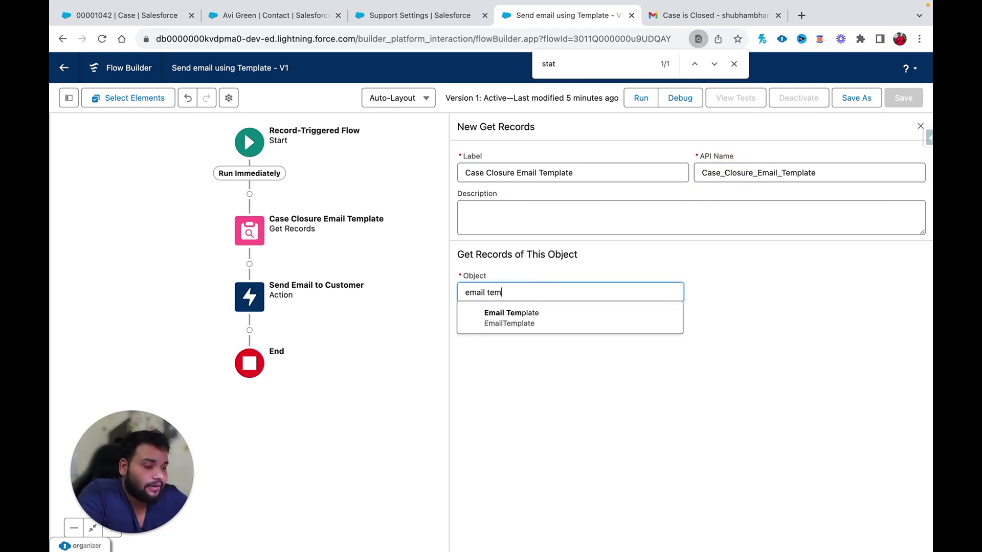
{"action": "left_click", "coordinate": [519, 324]}
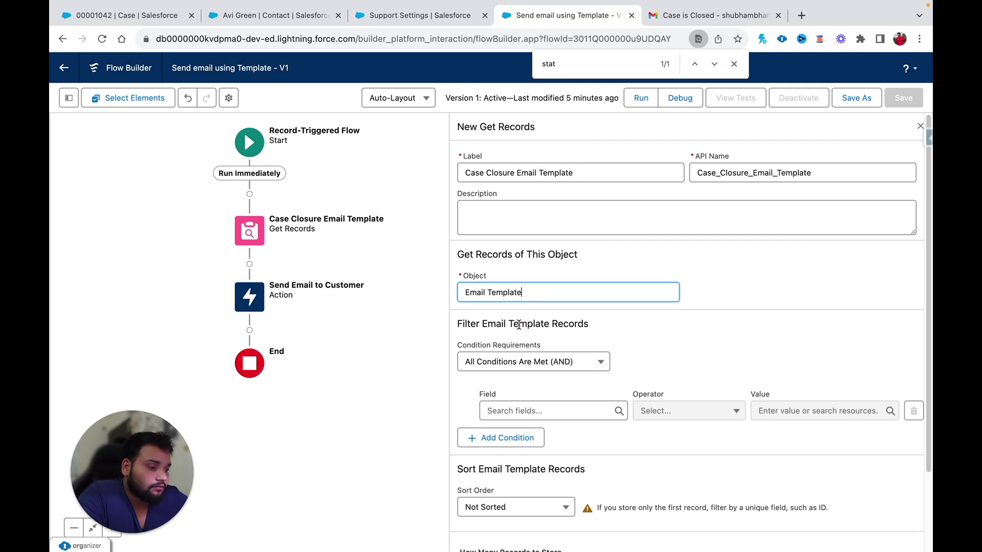
{"action": "left_click", "coordinate": [502, 410]}
{"action": "type", "text": "develo"}
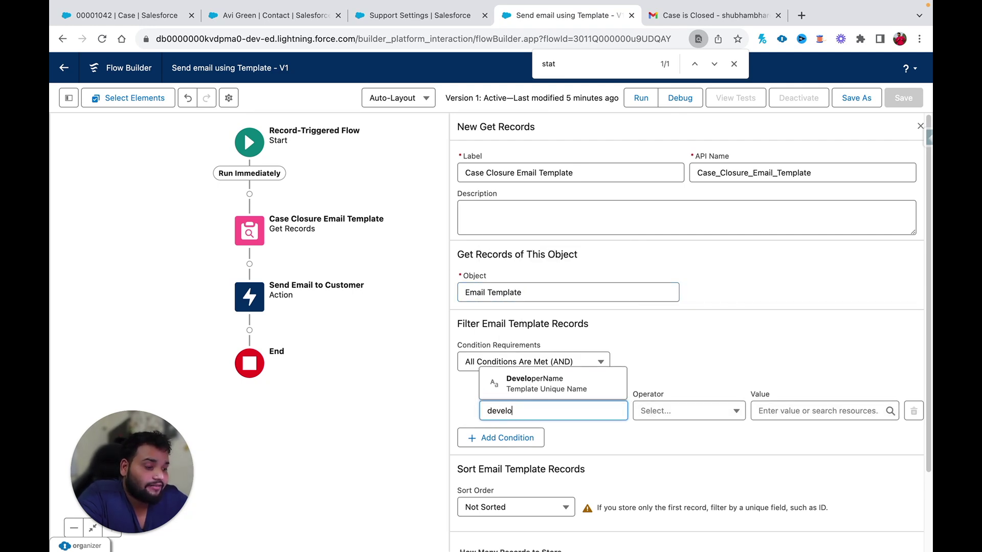
{"action": "left_click", "coordinate": [586, 390]}
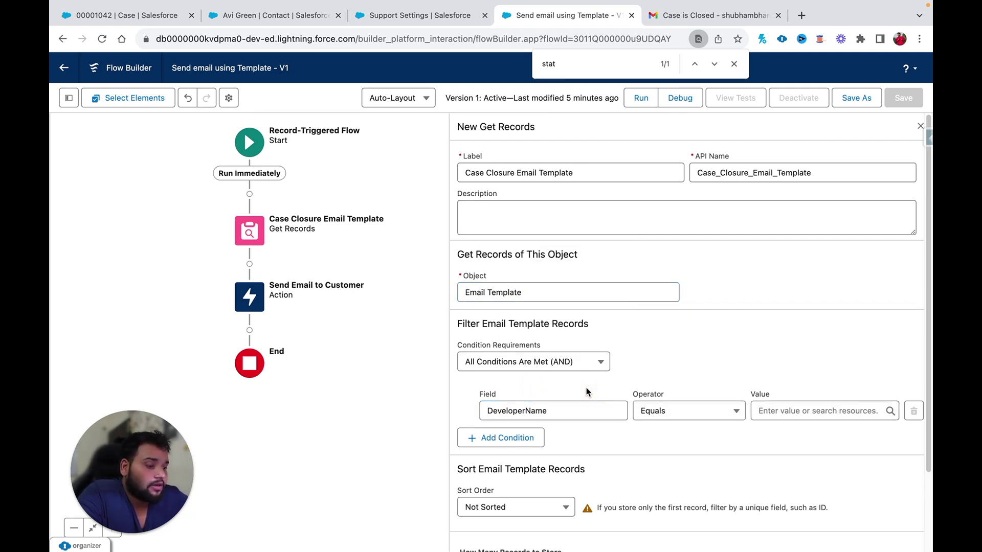
{"action": "left_click", "coordinate": [129, 17]}
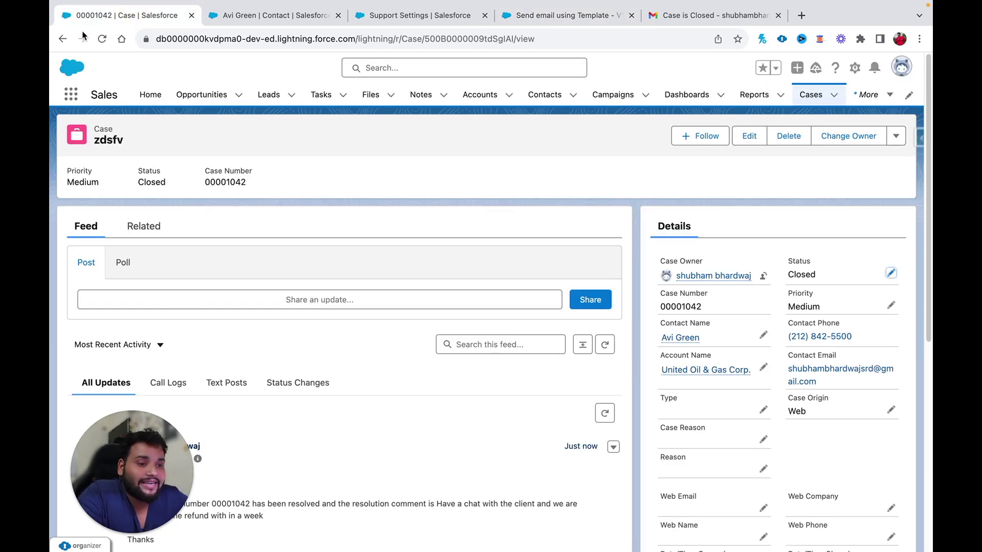
- Copy the Case Closure template's ID from its page URL and open Salesforce Inspector's Data Export
{"action": "left_click", "coordinate": [62, 39]}
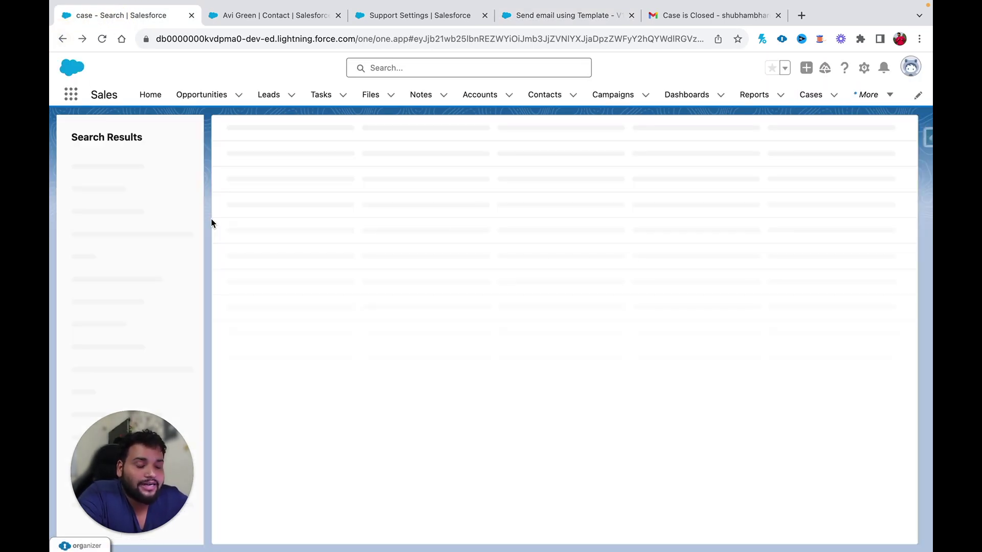
{"action": "left_click", "coordinate": [62, 38]}
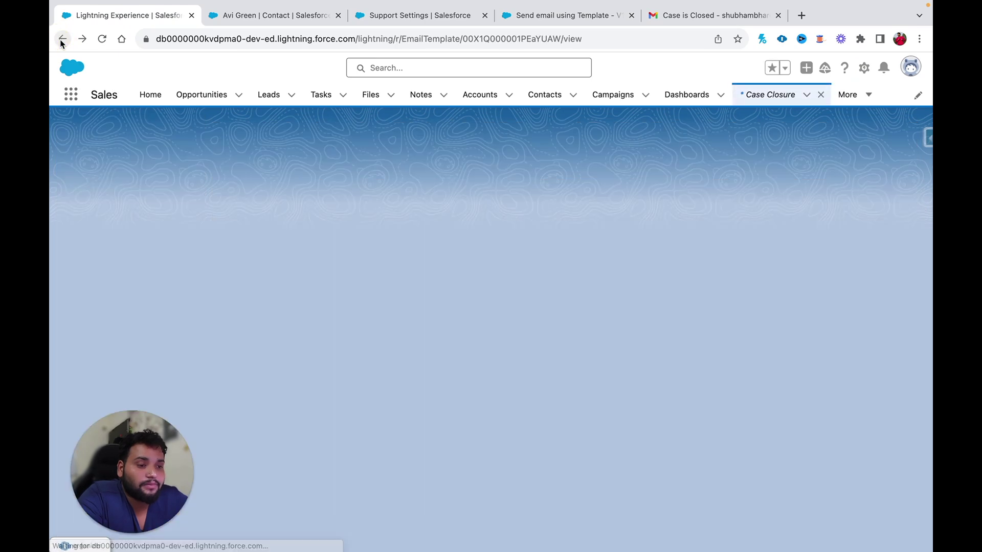
{"action": "left_click", "coordinate": [505, 39]}
{"action": "double_click", "coordinate": [510, 41]}
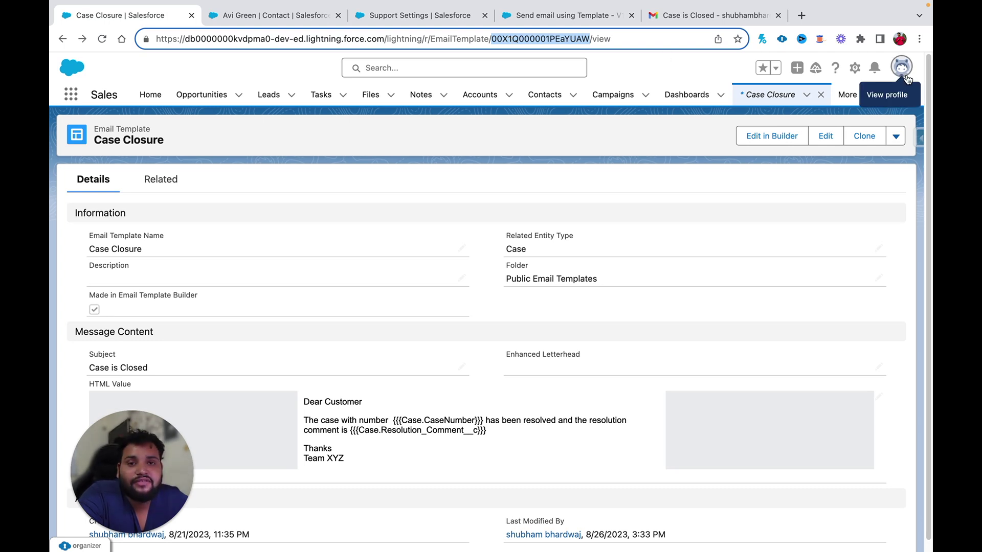
{"action": "left_click", "coordinate": [919, 137]}
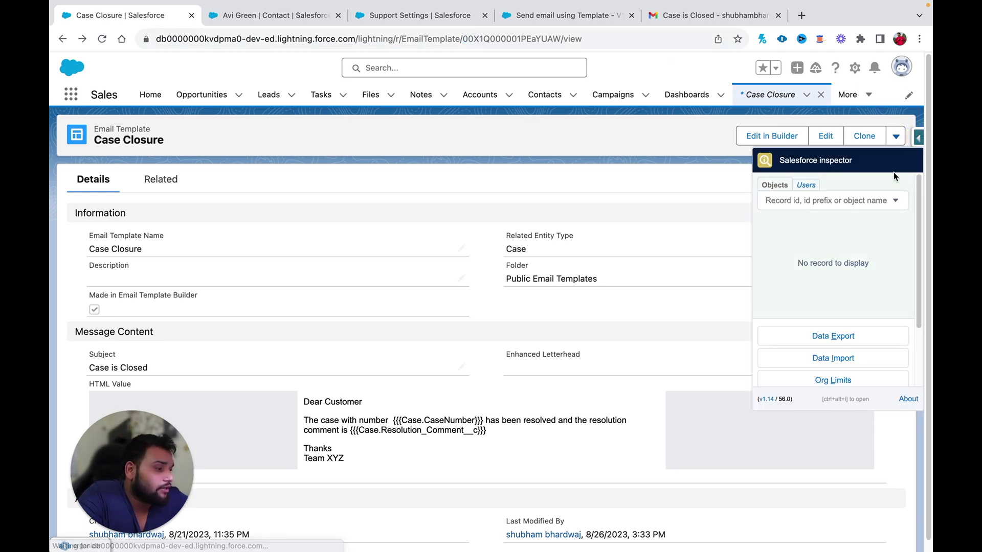
{"action": "left_click", "coordinate": [833, 336]}
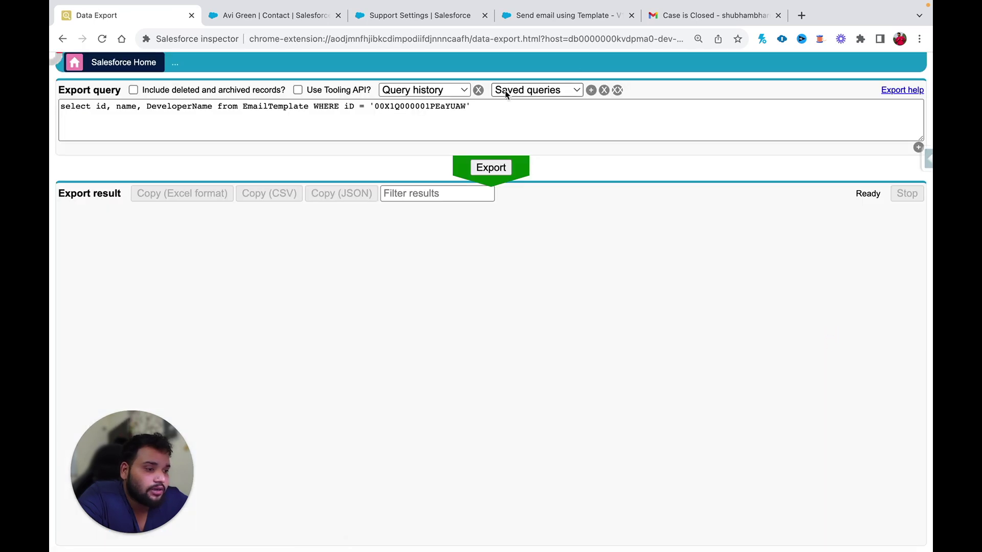
{"action": "double_click", "coordinate": [407, 106]}
{"action": "key", "text": "Right"}
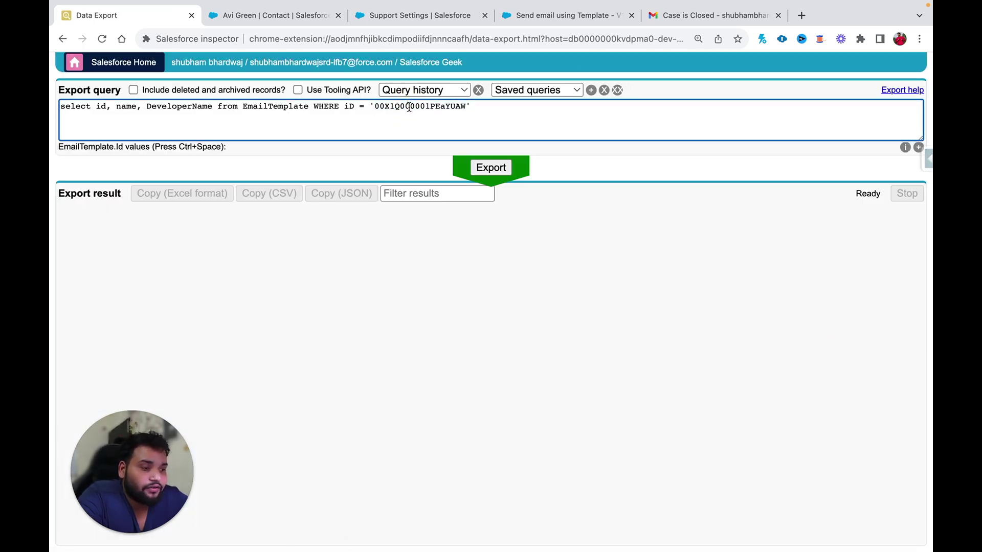
{"action": "left_click", "coordinate": [491, 167]}
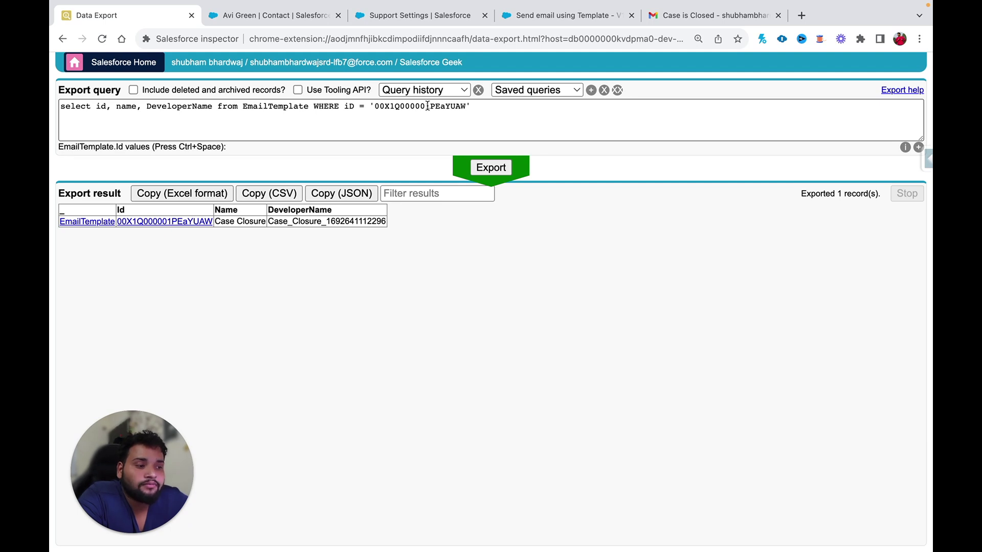
{"action": "double_click", "coordinate": [311, 220]}
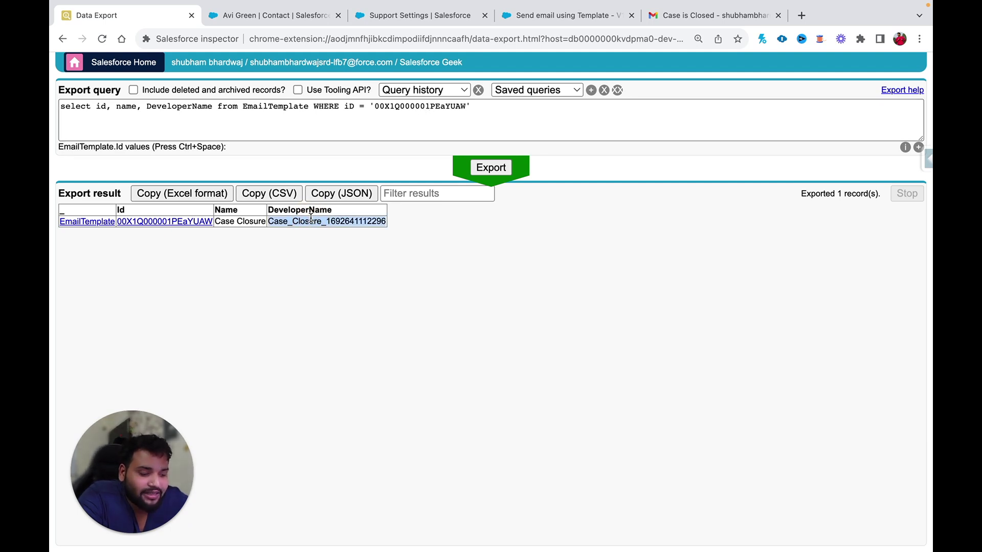
{"action": "left_click_drag", "start_coordinate": [471, 109], "coordinate": [56, 106]}
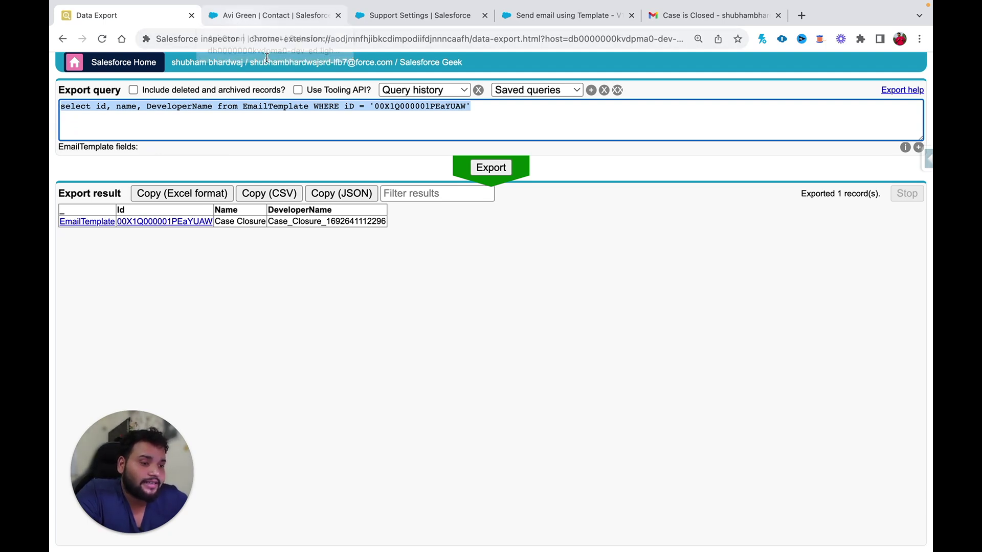
{"action": "double_click", "coordinate": [277, 222]}
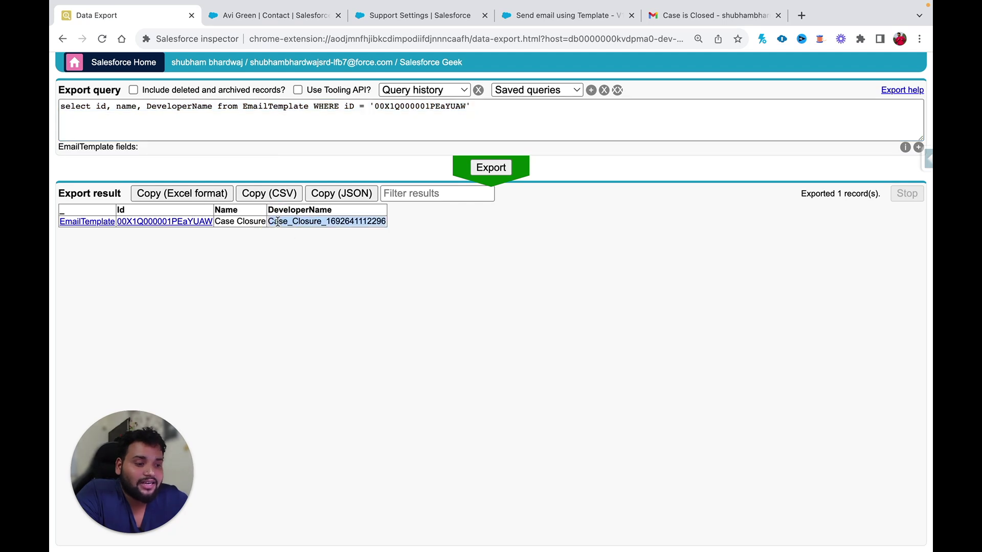
{"action": "left_click", "coordinate": [271, 16]}
{"action": "left_click", "coordinate": [854, 68]}
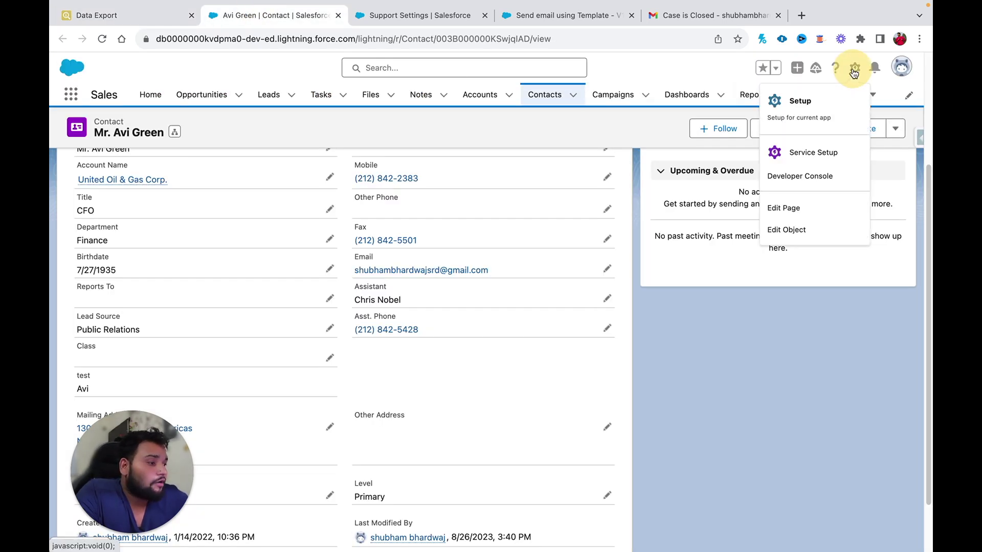
{"action": "left_click", "coordinate": [788, 179]}
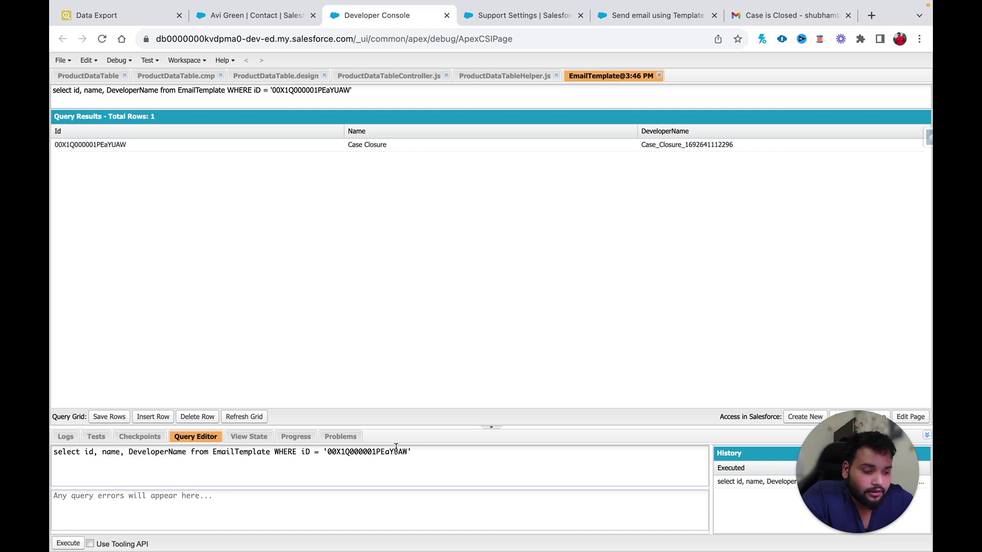
{"action": "left_click_drag", "start_coordinate": [416, 451], "coordinate": [95, 436]}
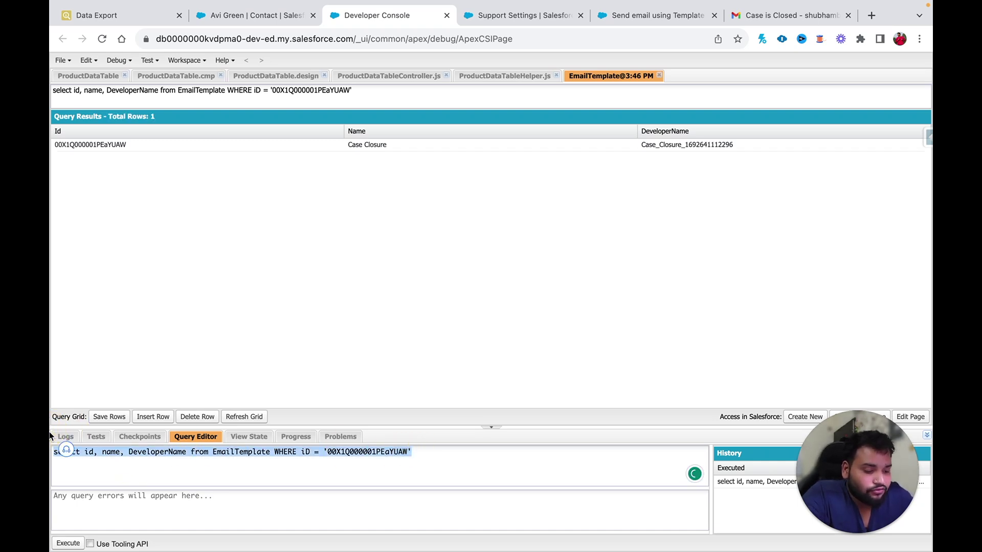
{"action": "left_click", "coordinate": [72, 452]}
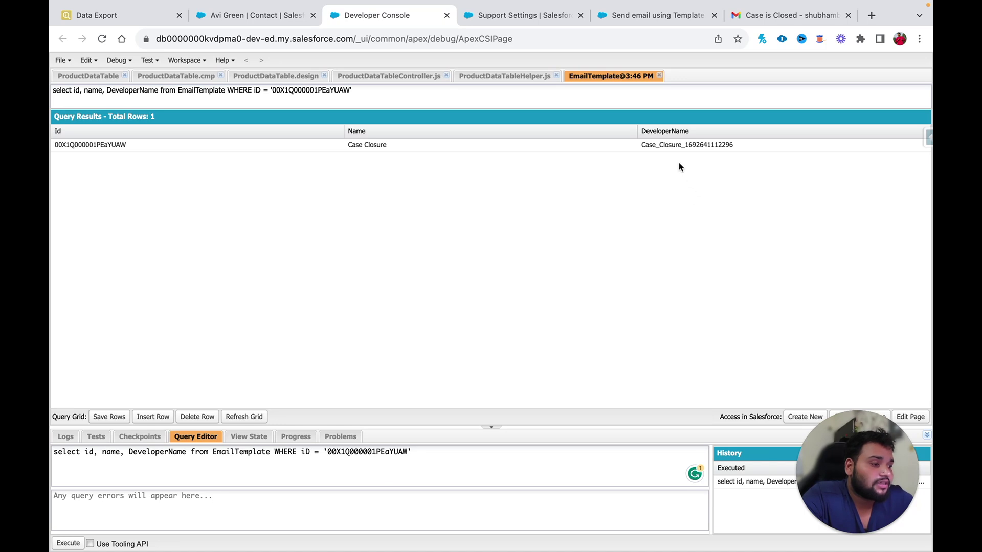
{"action": "double_click", "coordinate": [654, 145]}
{"action": "key", "text": "ctrl+c"}
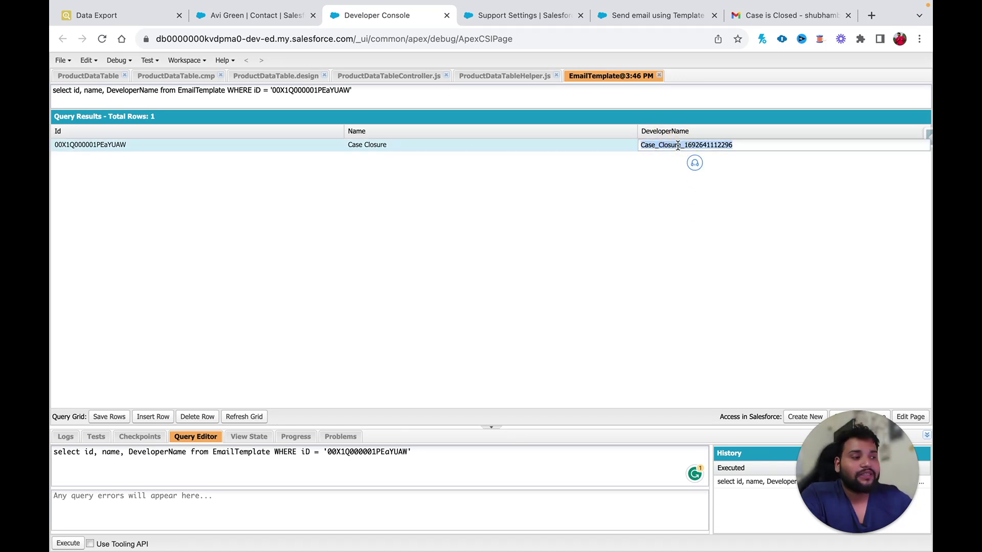
{"action": "key", "text": "super+f"}
{"action": "type", "text": "stat"}
{"action": "left_click", "coordinate": [645, 16]}
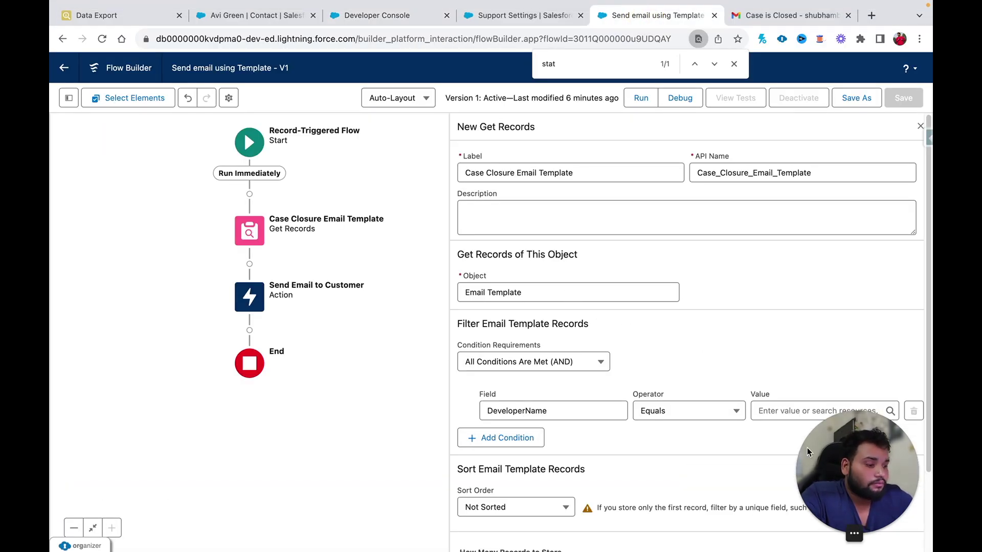
{"action": "left_click", "coordinate": [762, 412]}
{"action": "key", "text": "ctrl+v"}
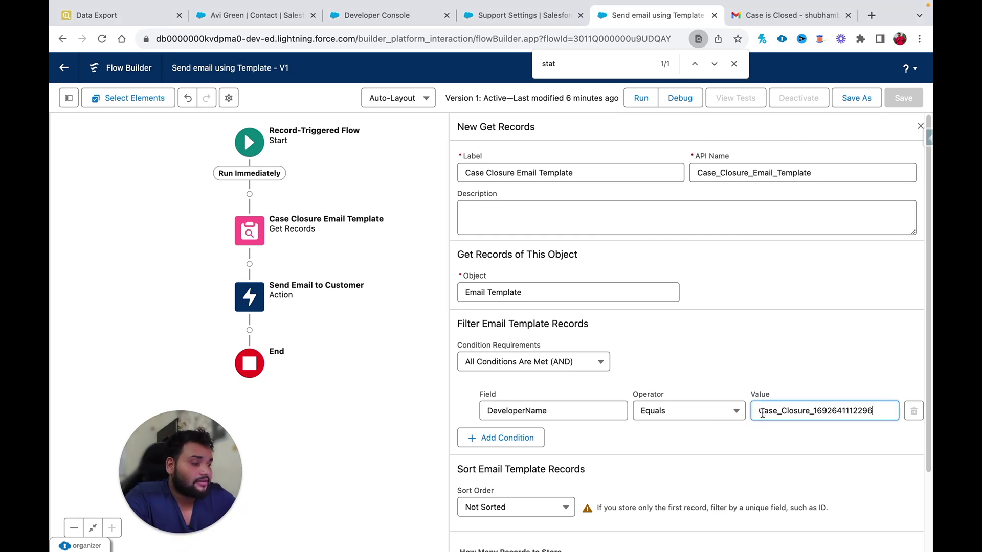
{"action": "left_click", "coordinate": [494, 443]}
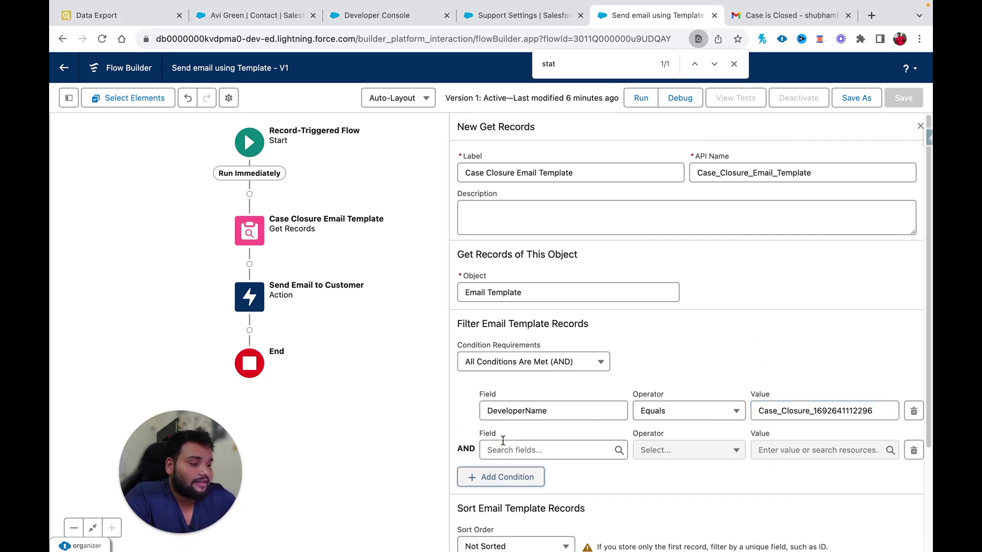
{"action": "left_click", "coordinate": [511, 450]}
{"action": "scroll", "coordinate": [555, 391], "scroll_direction": "down", "scroll_amount": 4}
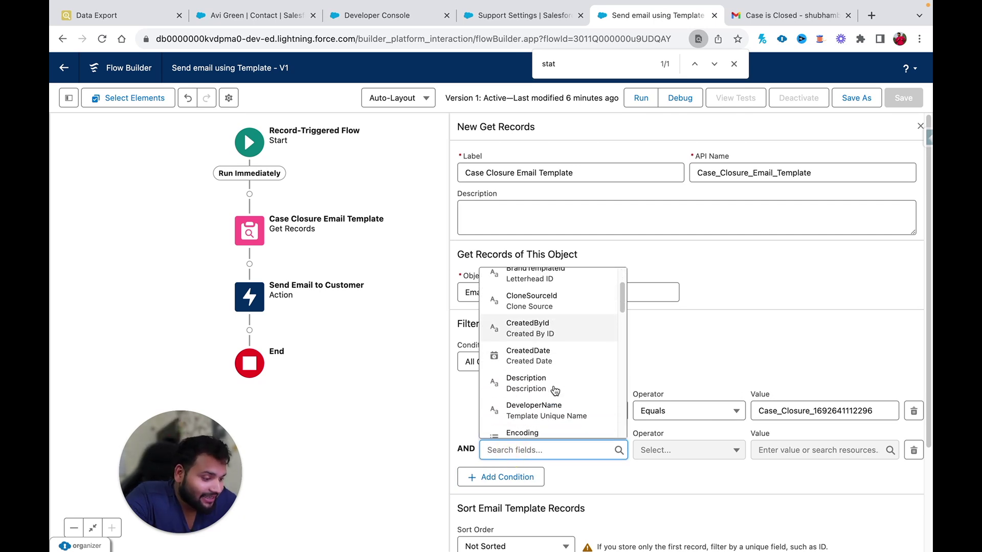
{"action": "scroll", "coordinate": [555, 392], "scroll_direction": "down", "scroll_amount": 10}
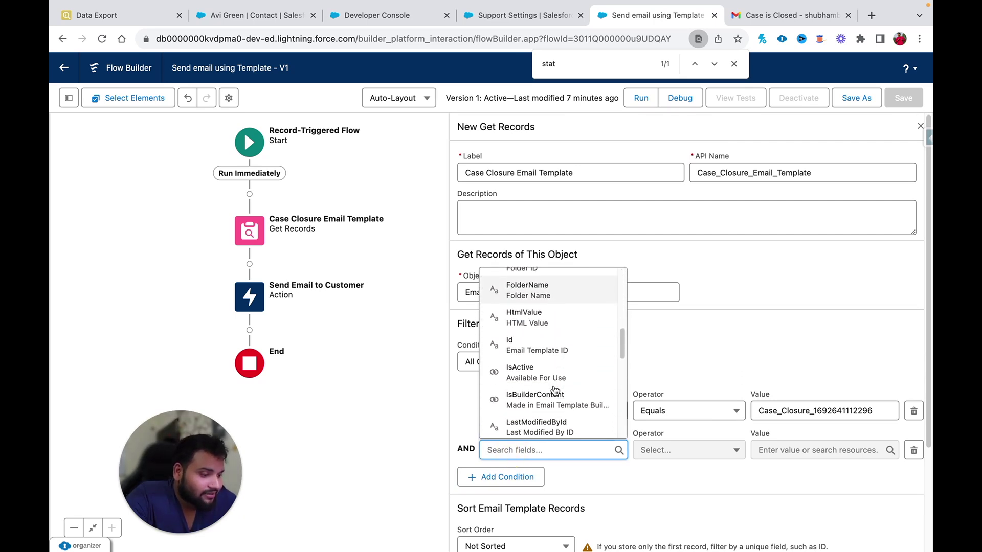
{"action": "left_click", "coordinate": [915, 388]}
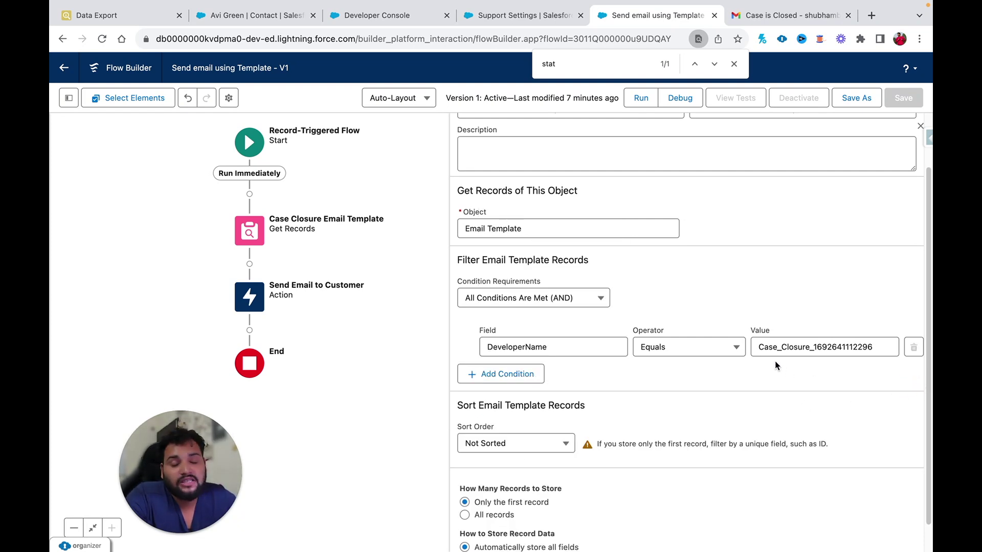
{"action": "scroll", "coordinate": [776, 365], "scroll_direction": "down", "scroll_amount": 1}
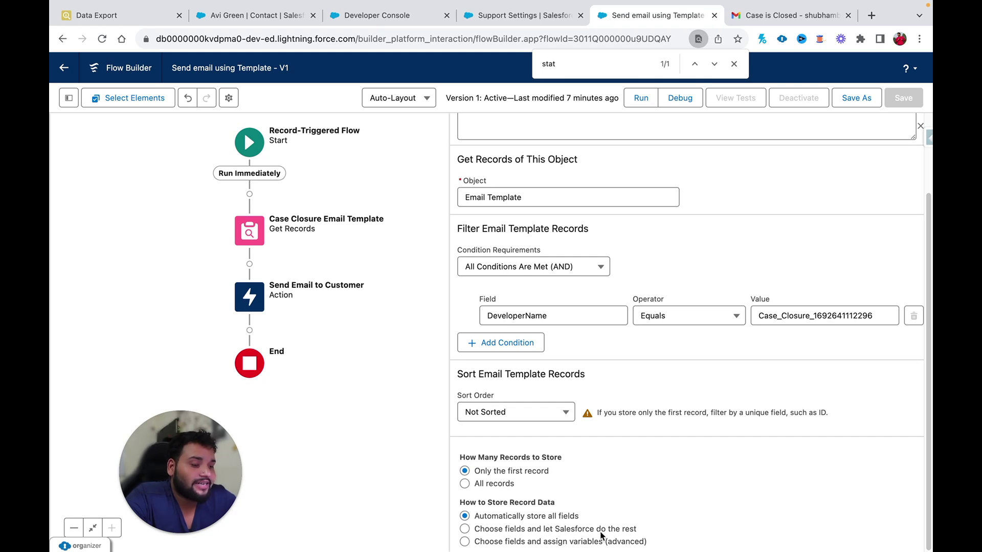
- Replace the hard-coded Email Template ID with {!Case_Closure_Email_Template.Id}
{"action": "double_click", "coordinate": [250, 297]}
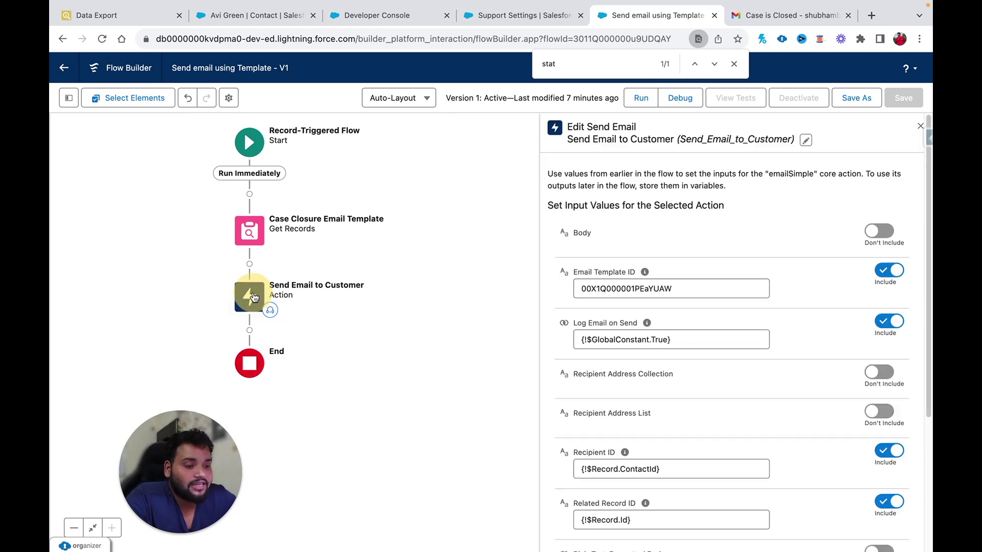
{"action": "left_click", "coordinate": [289, 297]}
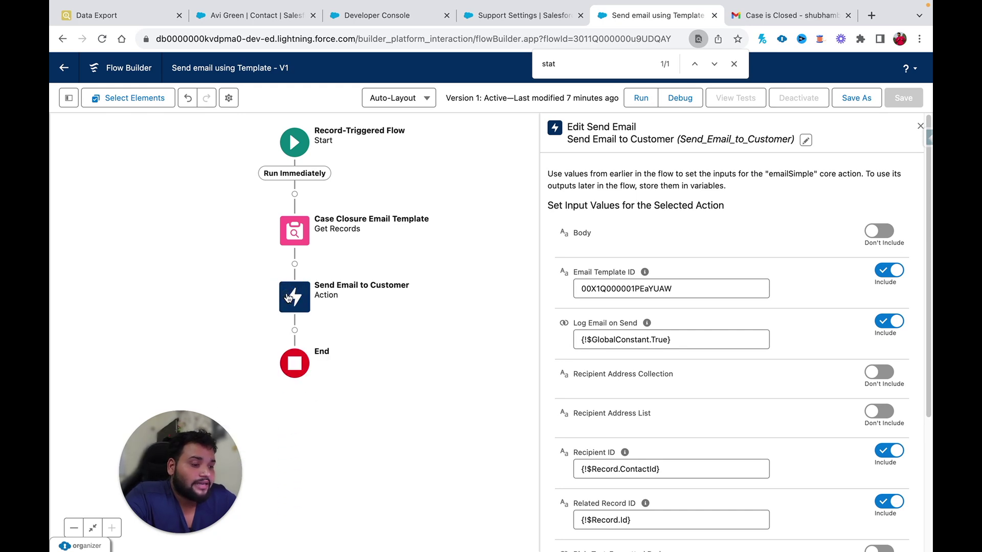
{"action": "left_click", "coordinate": [660, 289]}
{"action": "key", "text": "ctrl+a"}
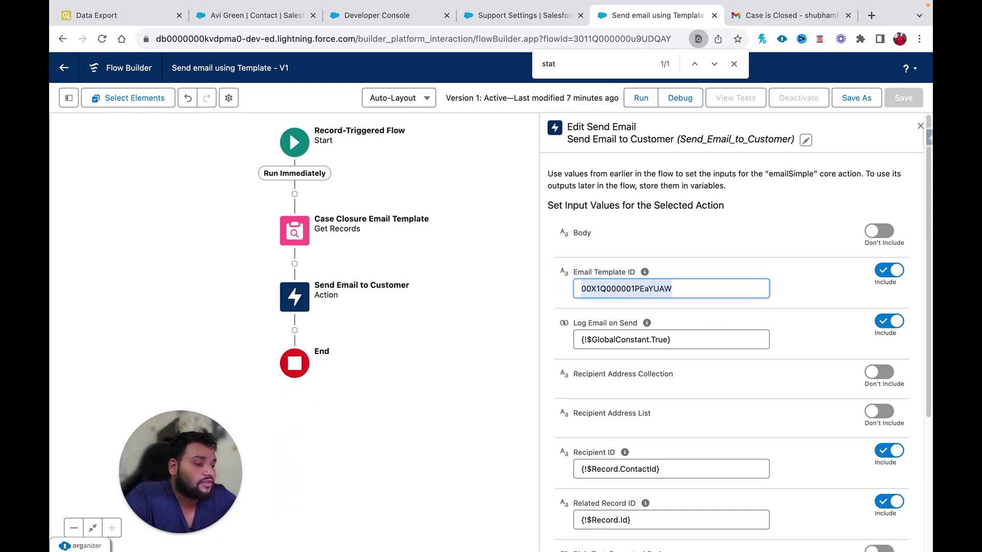
{"action": "key", "text": "BackSpace"}
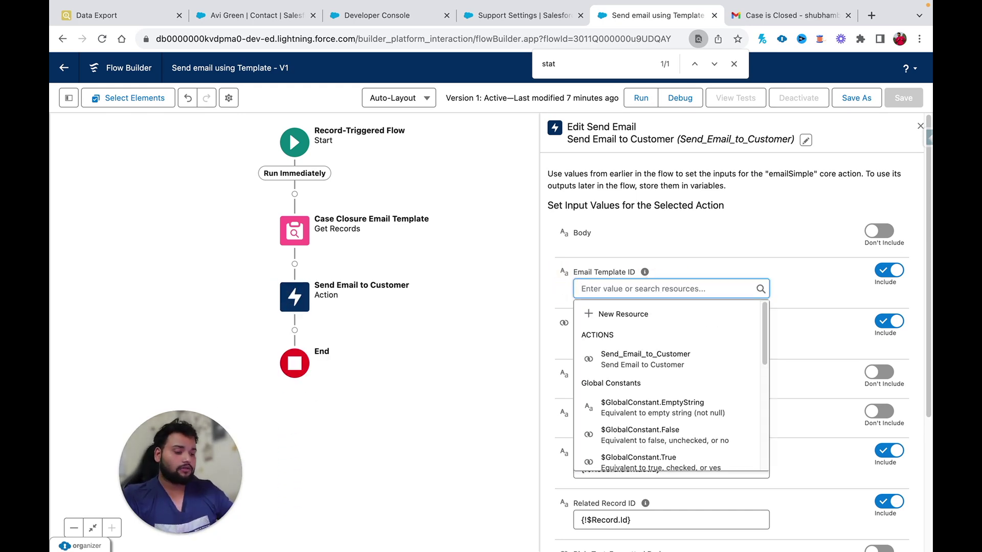
{"action": "type", "text": "c"}
{"action": "key", "text": "BackSpace"}
{"action": "type", "text": "case"}
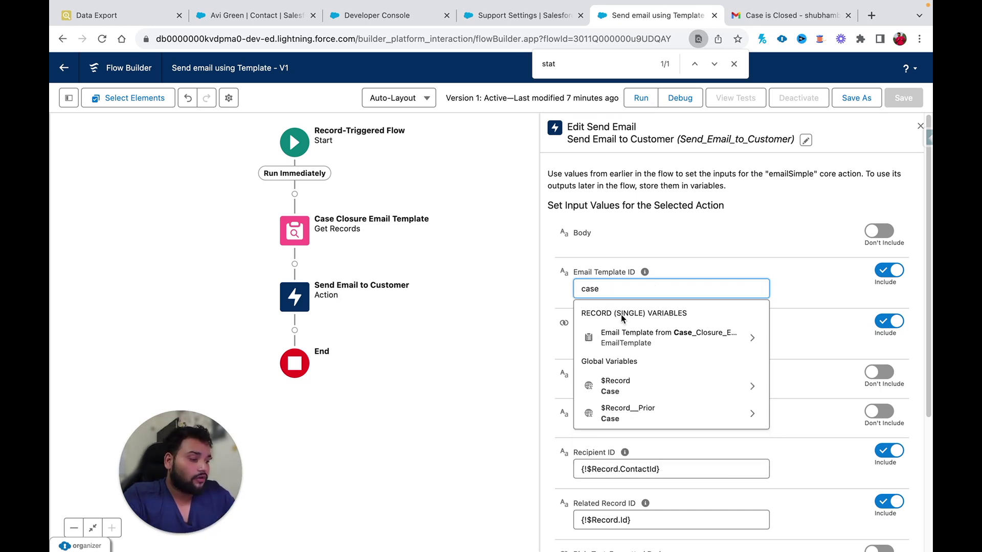
{"action": "left_click", "coordinate": [624, 338]}
{"action": "type", "text": "Id"}
{"action": "left_click", "coordinate": [747, 268]}
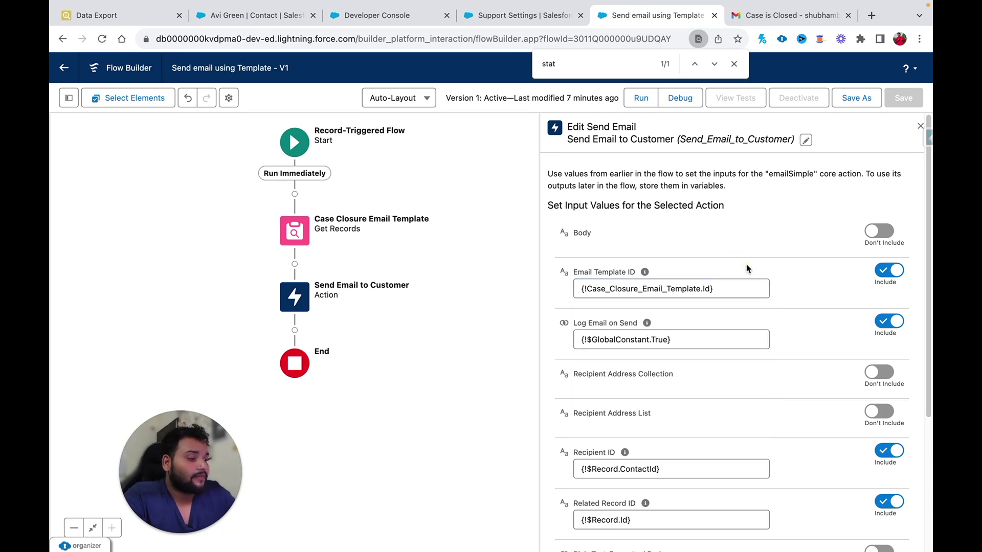
{"action": "left_click_drag", "start_coordinate": [721, 288], "coordinate": [575, 285]}
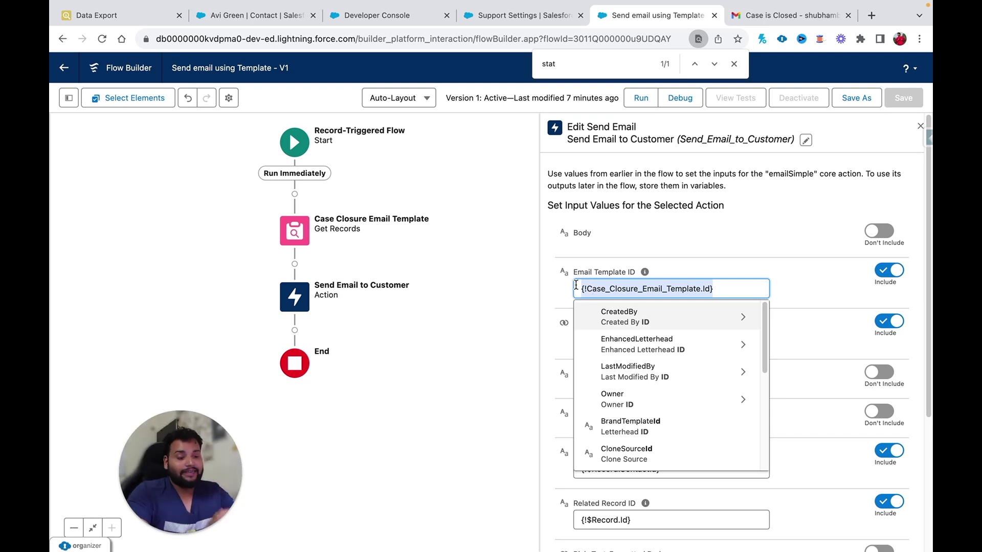
- Save the flow as a new version and activate version 2
{"action": "left_click", "coordinate": [857, 98]}
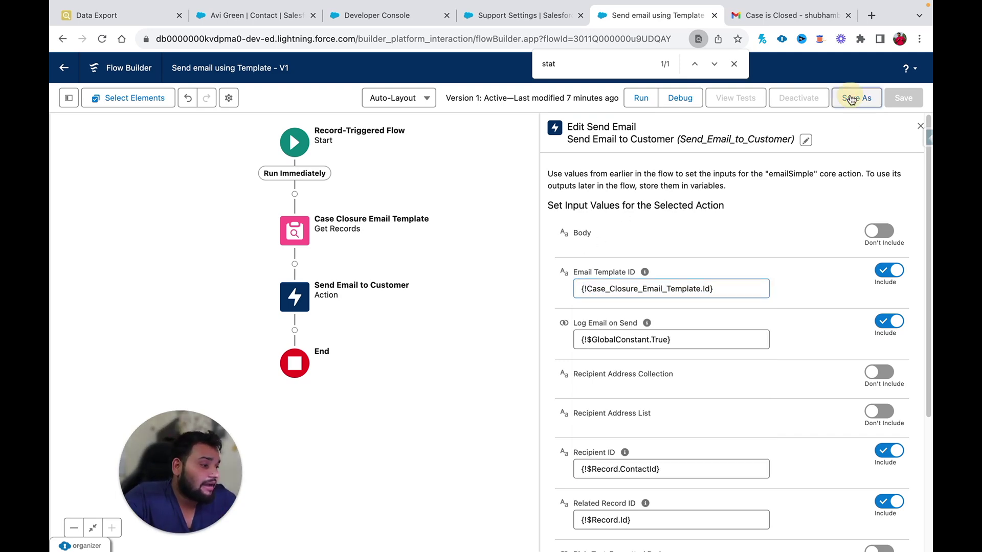
{"action": "left_click", "coordinate": [725, 393]}
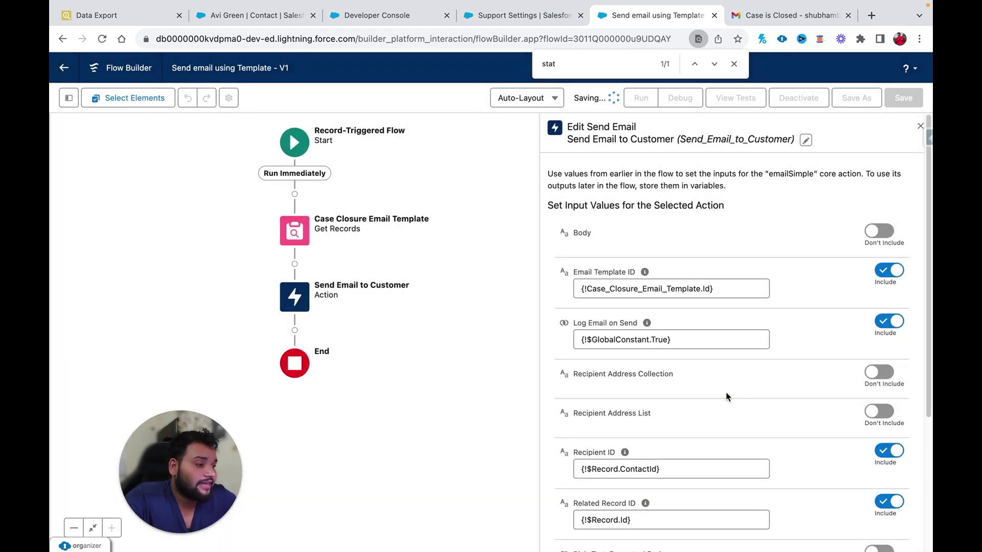
{"action": "left_click", "coordinate": [799, 100]}
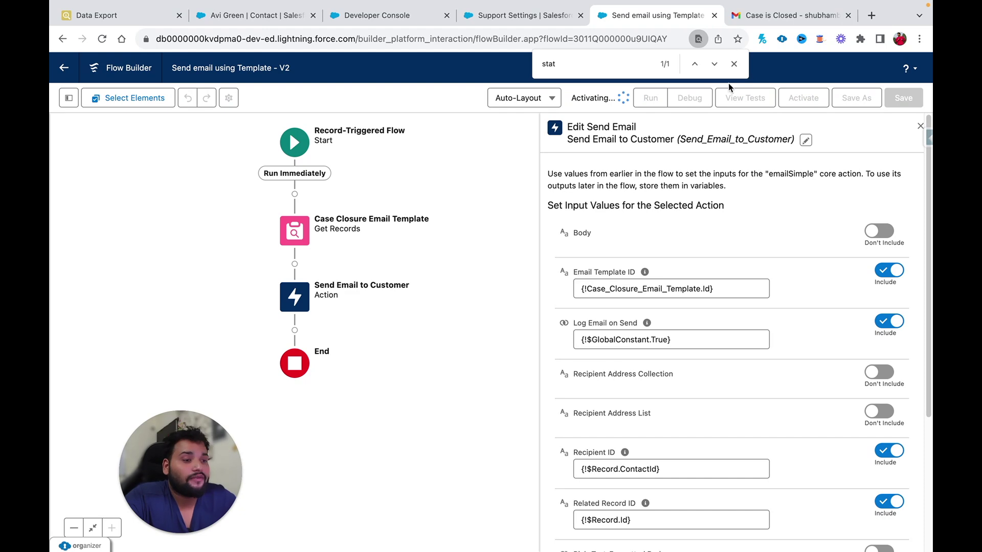
{"action": "left_click", "coordinate": [252, 15]}
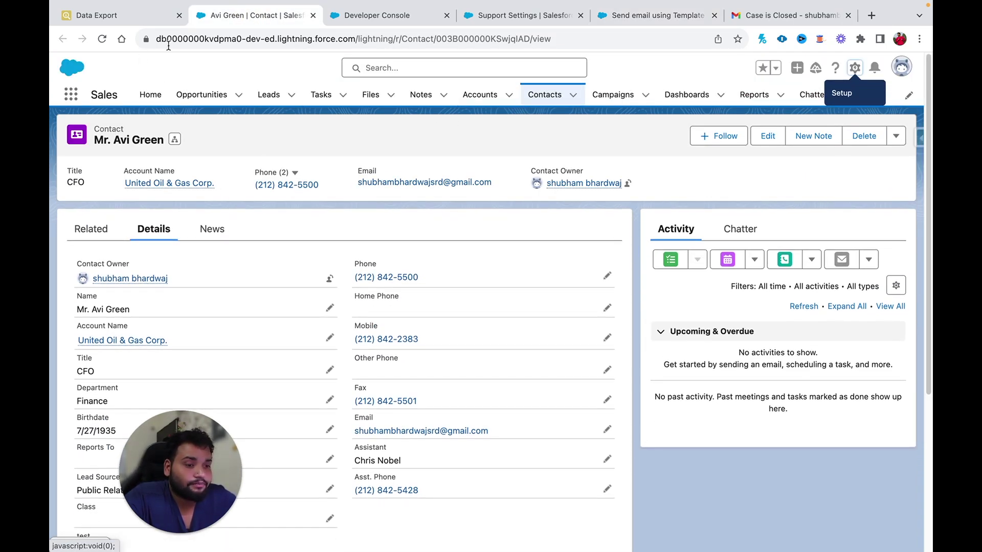
- Open the sdfghjkl case 00001028 from the open cases and go to its contact
{"action": "left_click", "coordinate": [123, 17]}
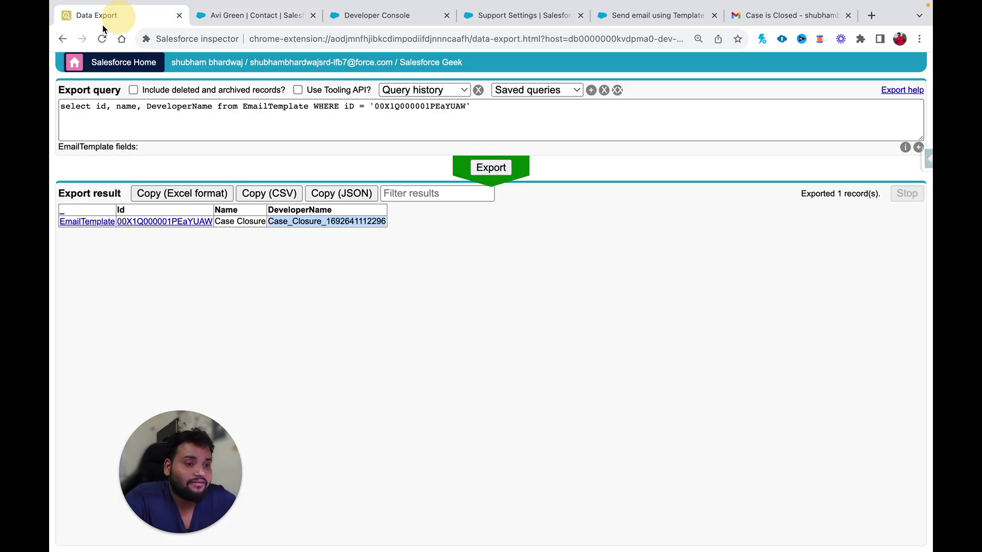
{"action": "left_click", "coordinate": [62, 39]}
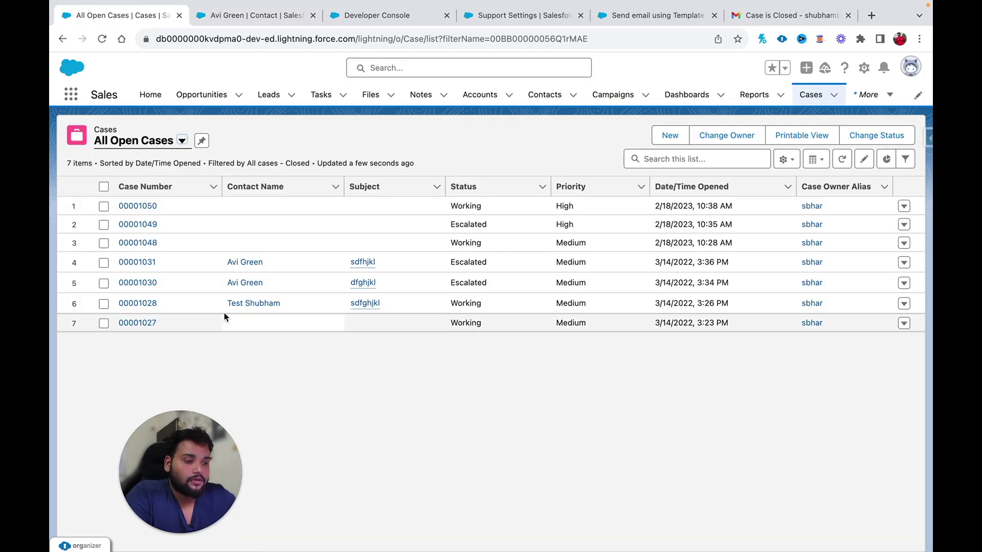
{"action": "left_click", "coordinate": [140, 303]}
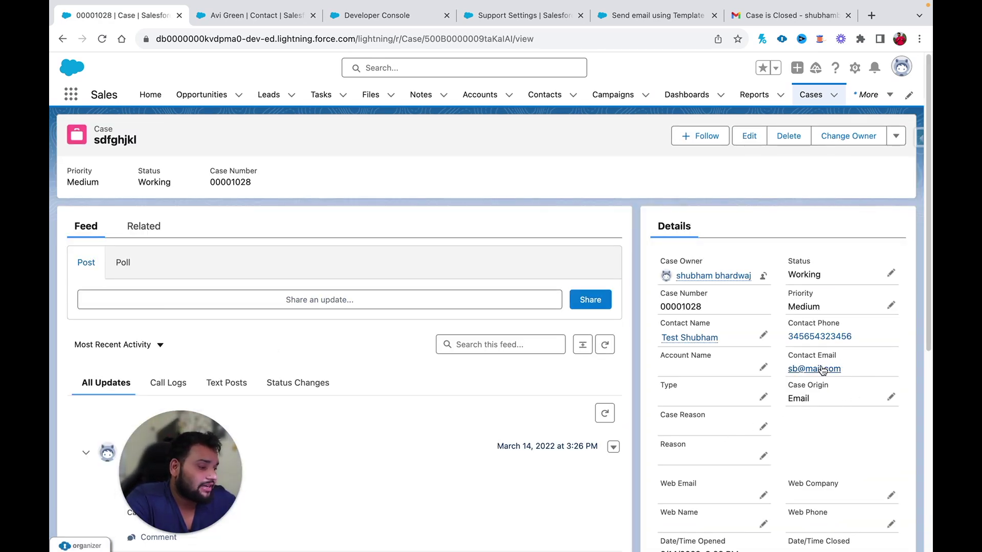
{"action": "scroll", "coordinate": [788, 402], "scroll_direction": "down", "scroll_amount": 2}
{"action": "scroll", "coordinate": [784, 398], "scroll_direction": "up", "scroll_amount": 2}
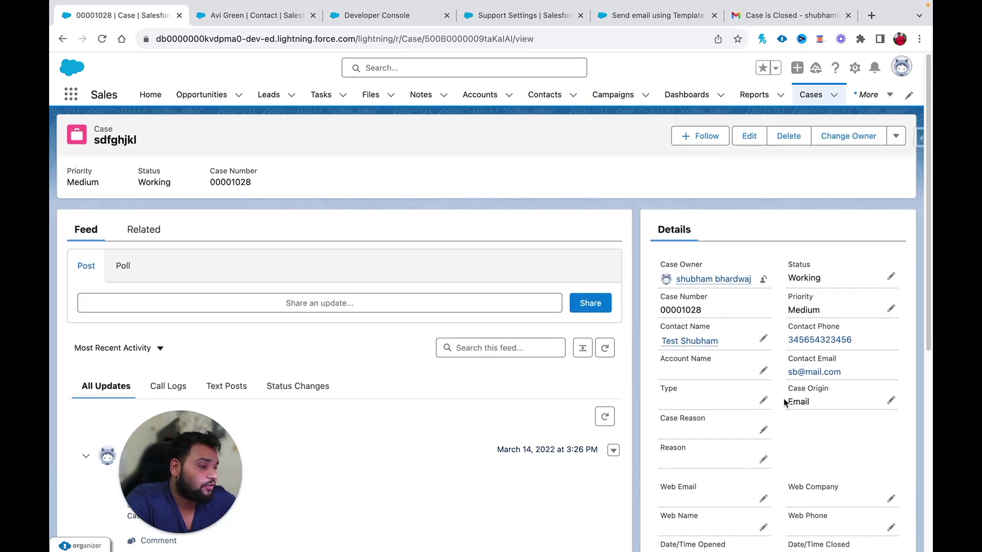
{"action": "left_click", "coordinate": [702, 338]}
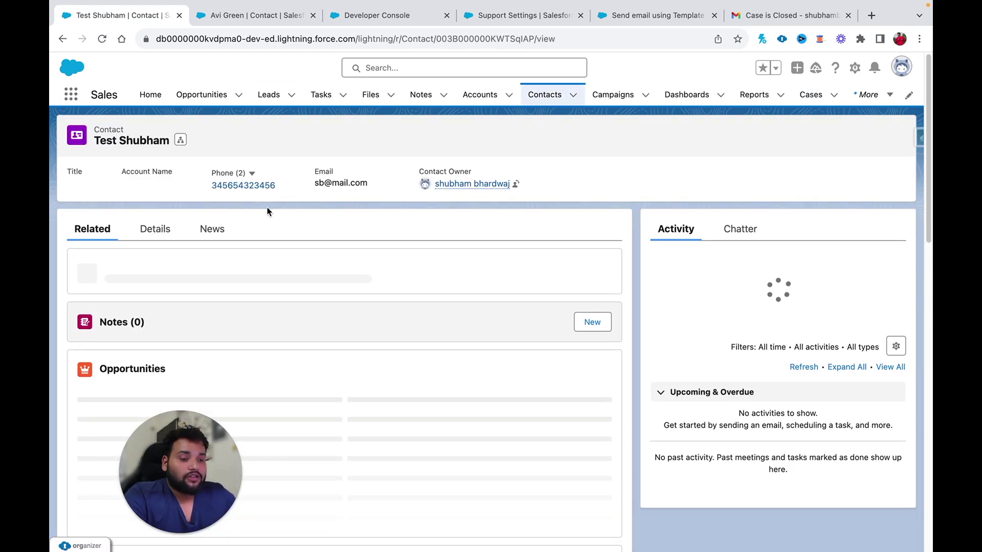
- Replace the contact's Email with a Gmail address and save it
{"action": "left_click", "coordinate": [155, 228]}
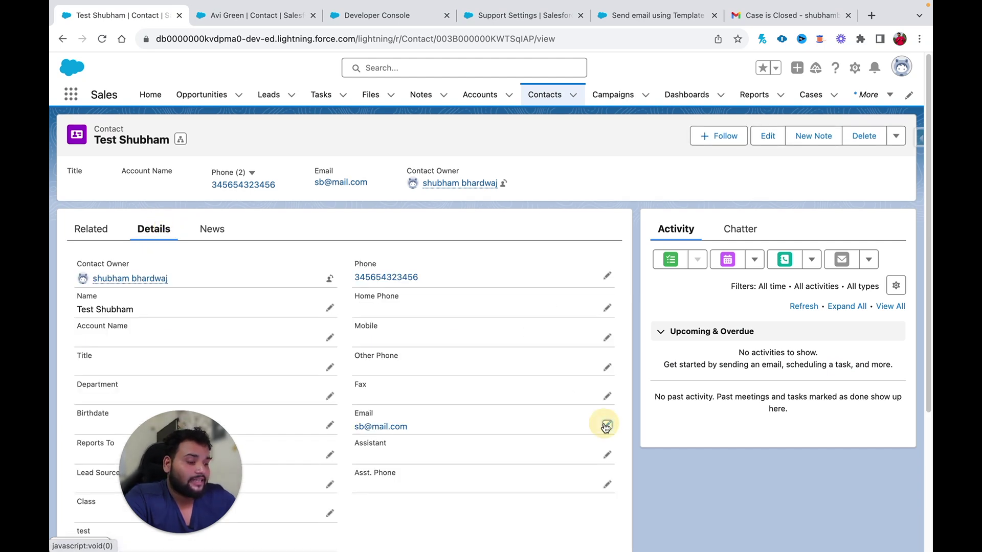
{"action": "left_click", "coordinate": [607, 426]}
{"action": "key", "text": "ctrl+a"}
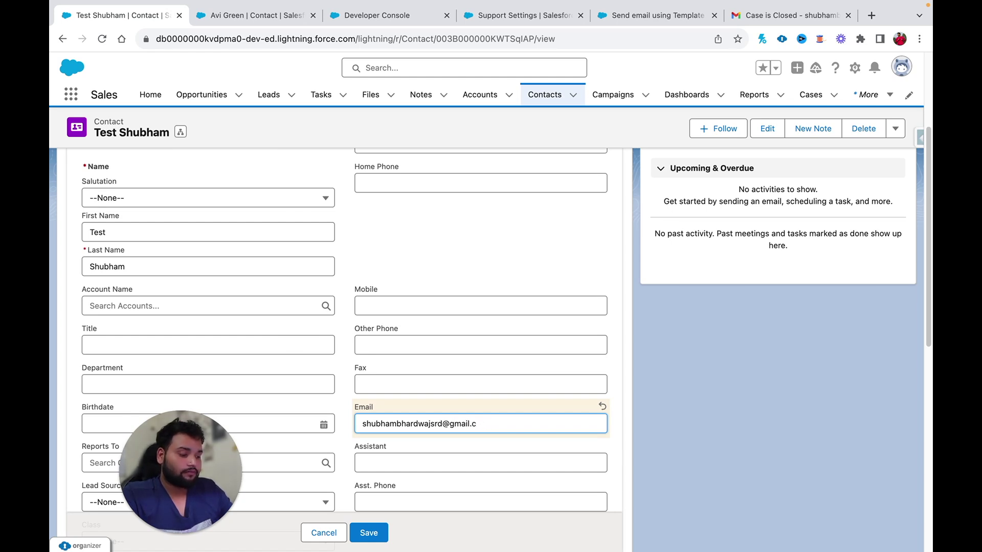
{"action": "left_click", "coordinate": [372, 532]}
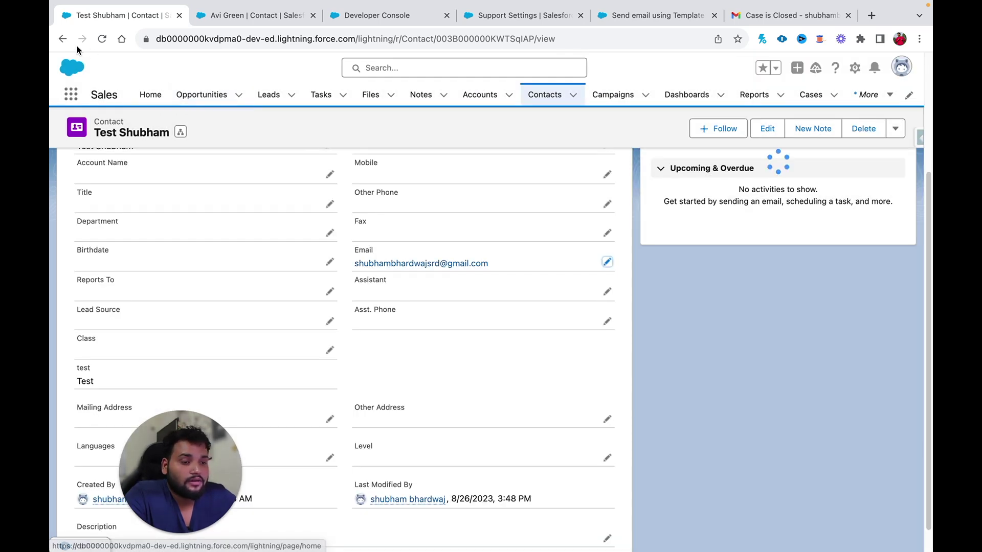
{"action": "left_click", "coordinate": [62, 38]}
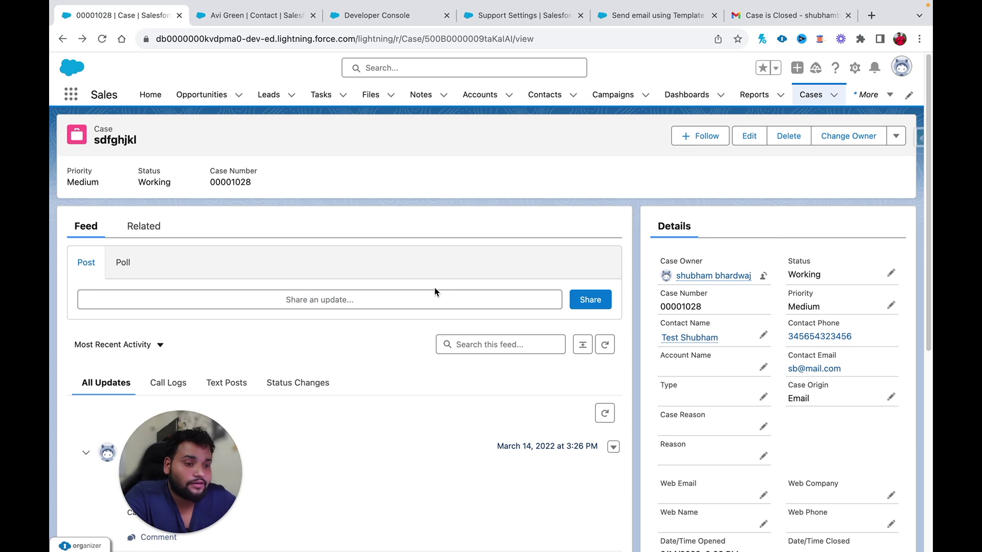
- Reload the sdfghjkl case and save its Resolution Comment as 'Product is good to exchange'
{"action": "left_click", "coordinate": [102, 38]}
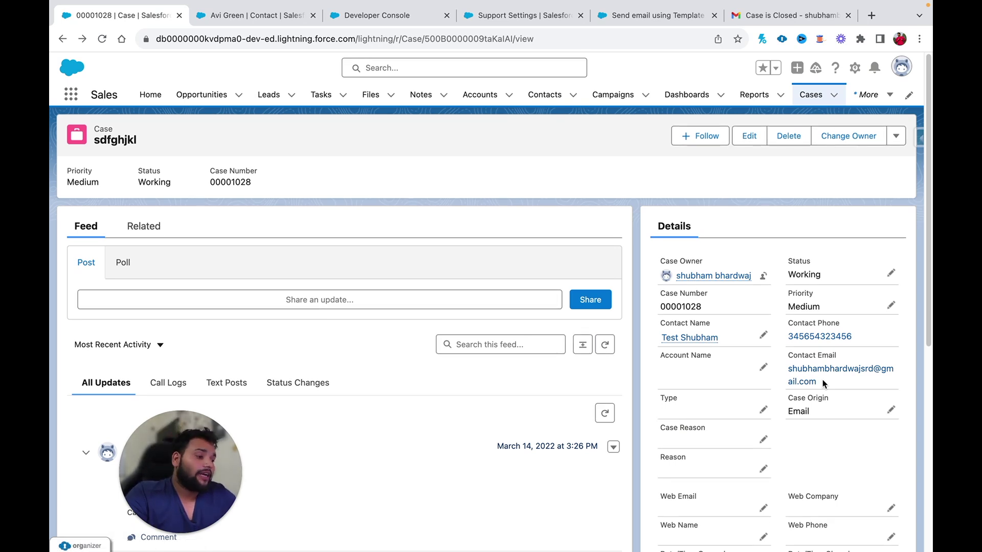
{"action": "scroll", "coordinate": [756, 440], "scroll_direction": "down", "scroll_amount": 7}
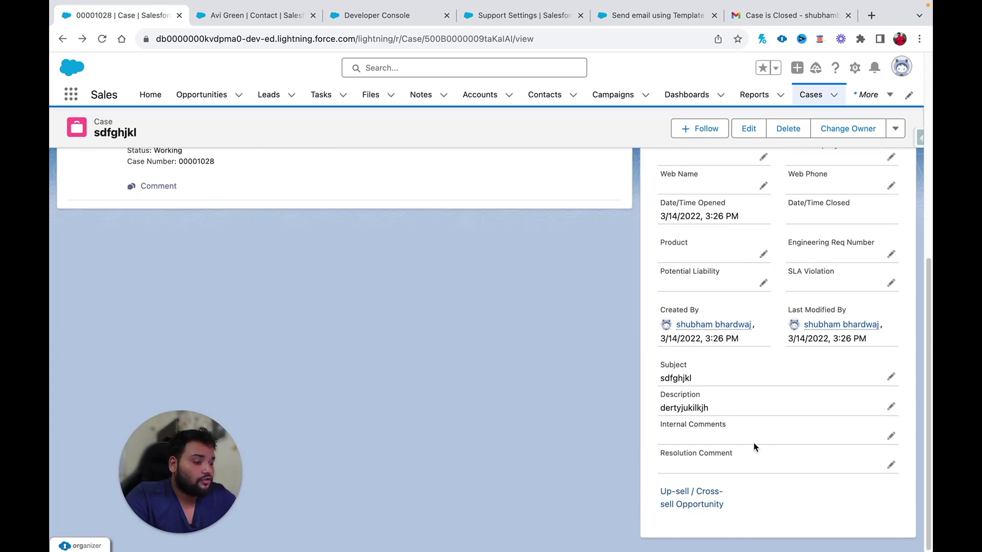
{"action": "left_click", "coordinate": [890, 466]}
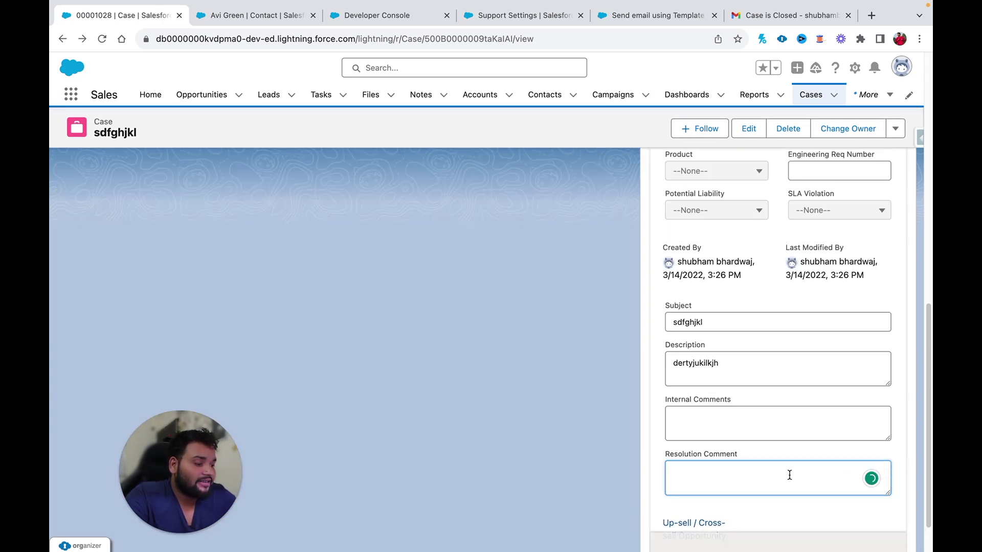
{"action": "type", "text": "Product is good to exchange"}
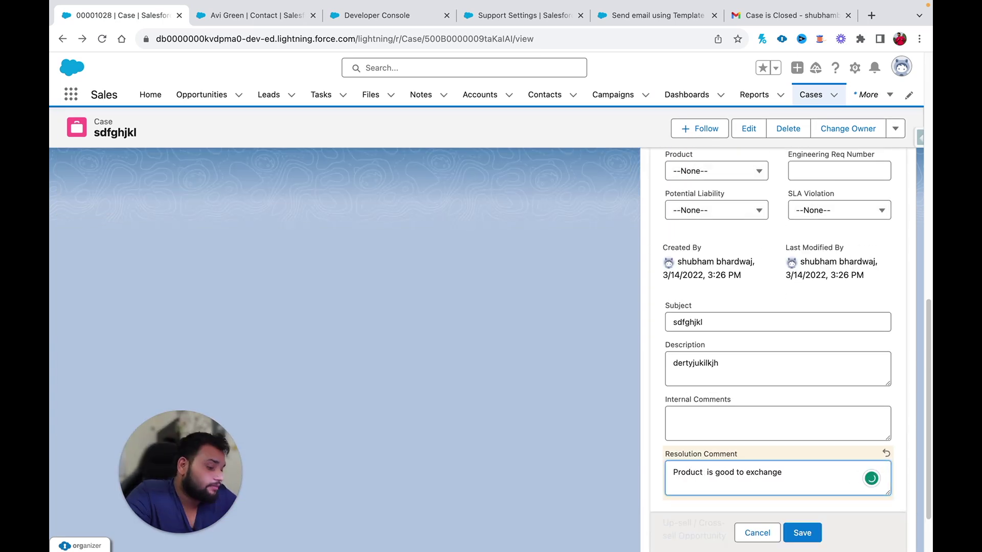
{"action": "left_click", "coordinate": [802, 533]}
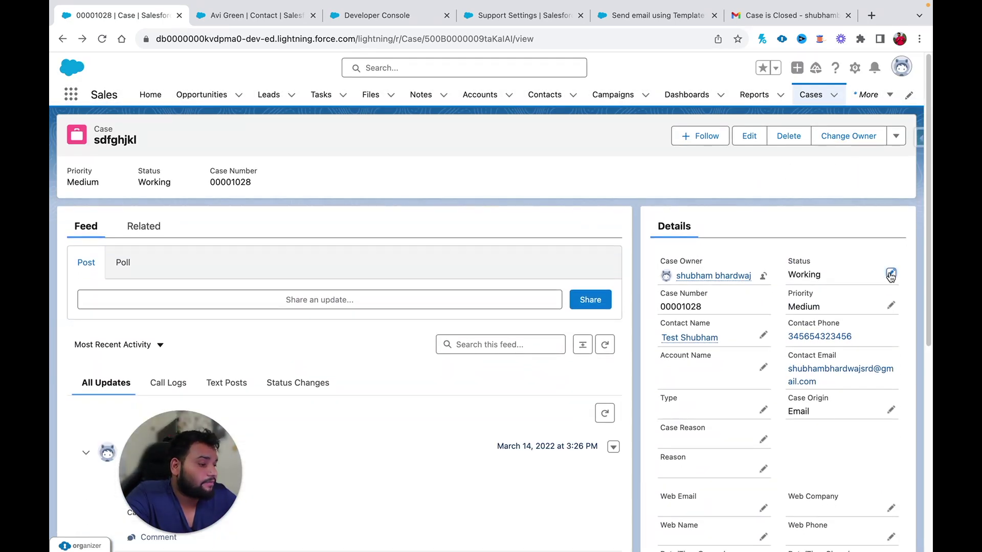
- Change the case Status to Closed and save it
{"action": "left_click", "coordinate": [890, 275]}
{"action": "left_click", "coordinate": [861, 304]}
{"action": "left_click", "coordinate": [828, 412]}
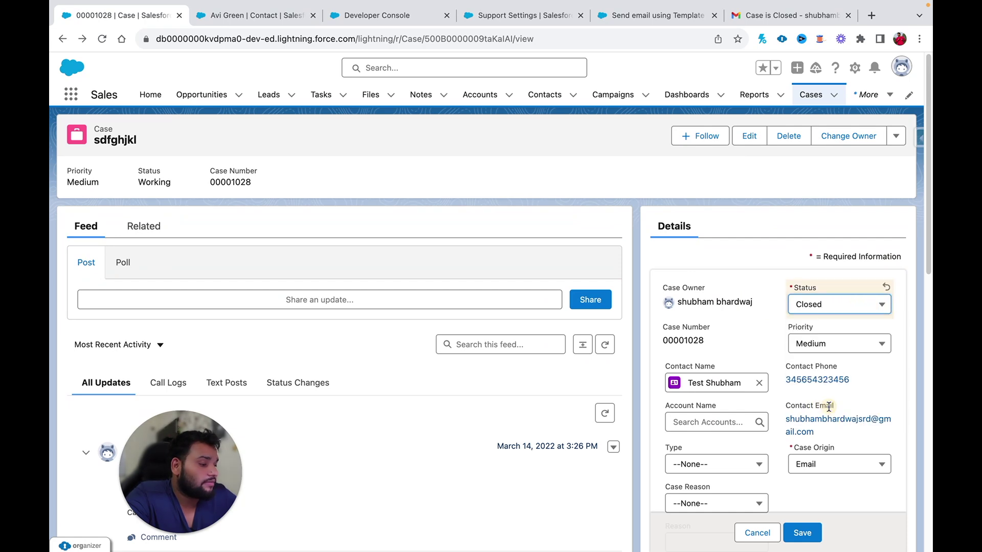
{"action": "left_click", "coordinate": [803, 537]}
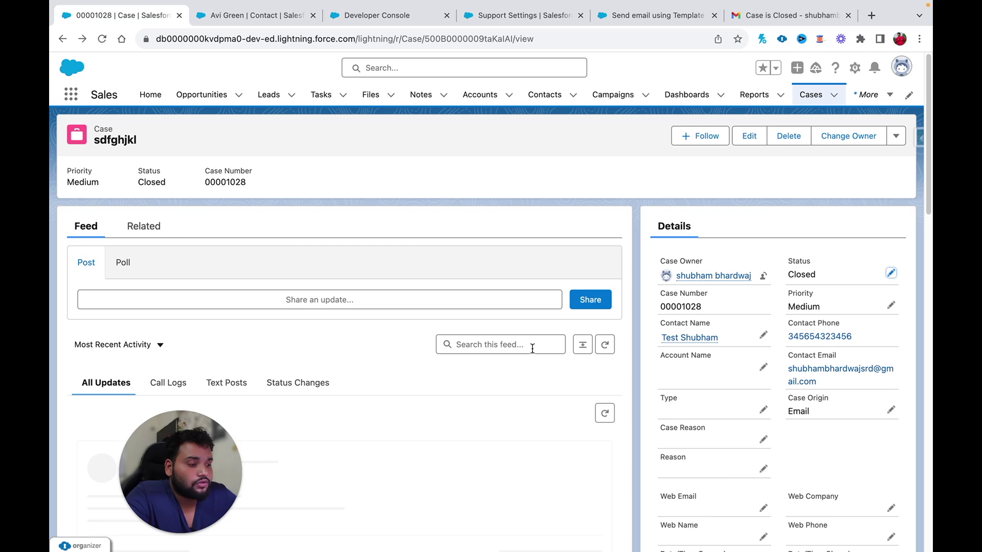
- Read the newest 'Case is Closed' Gmail email quoting 'Product is good to exchange', then return to the inbox
{"action": "left_click", "coordinate": [756, 16]}
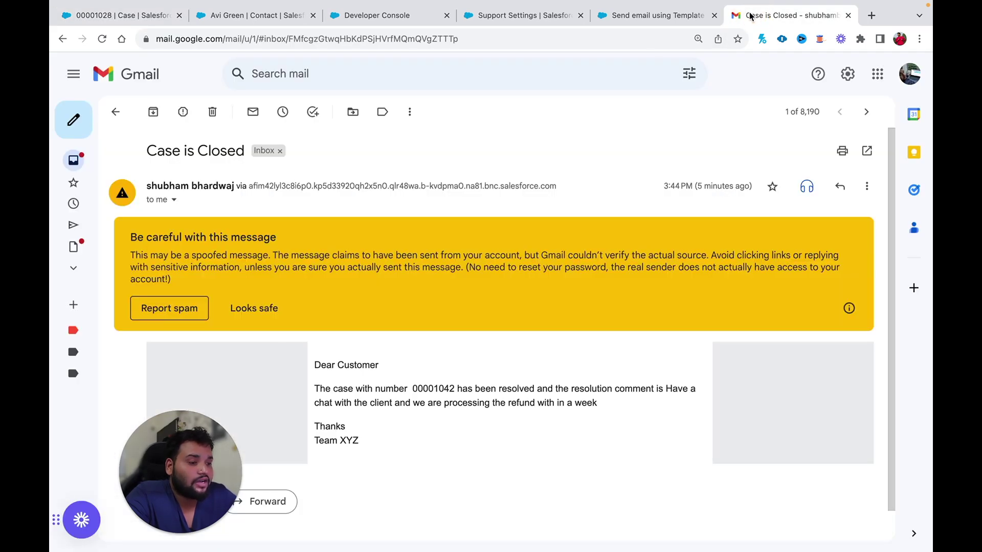
{"action": "left_click", "coordinate": [115, 112]}
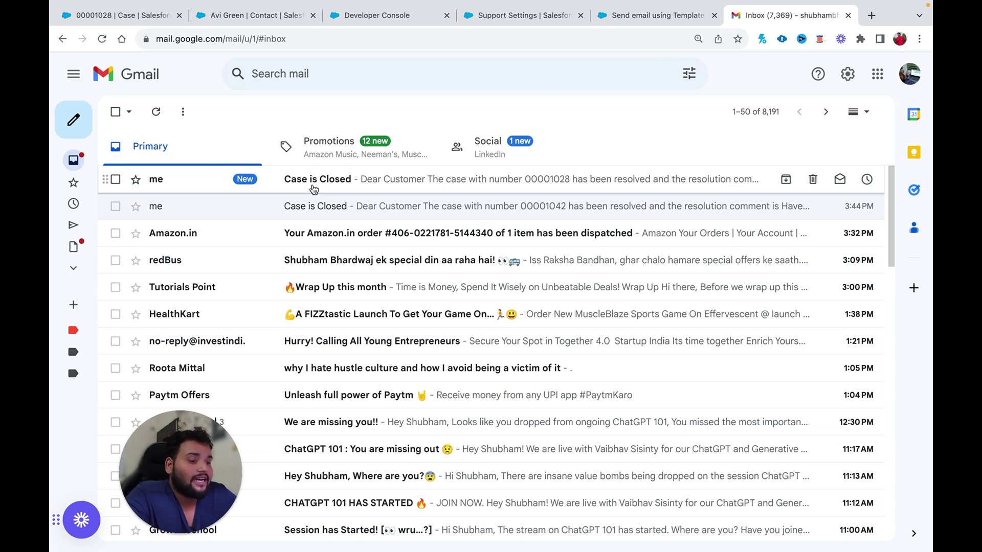
{"action": "left_click", "coordinate": [473, 180]}
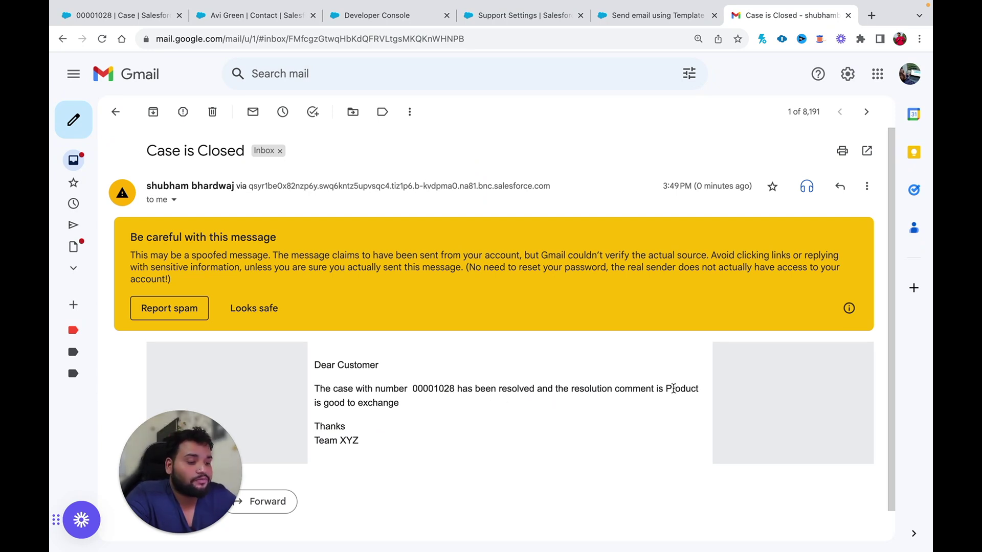
{"action": "scroll", "coordinate": [588, 460], "scroll_direction": "down", "scroll_amount": 1}
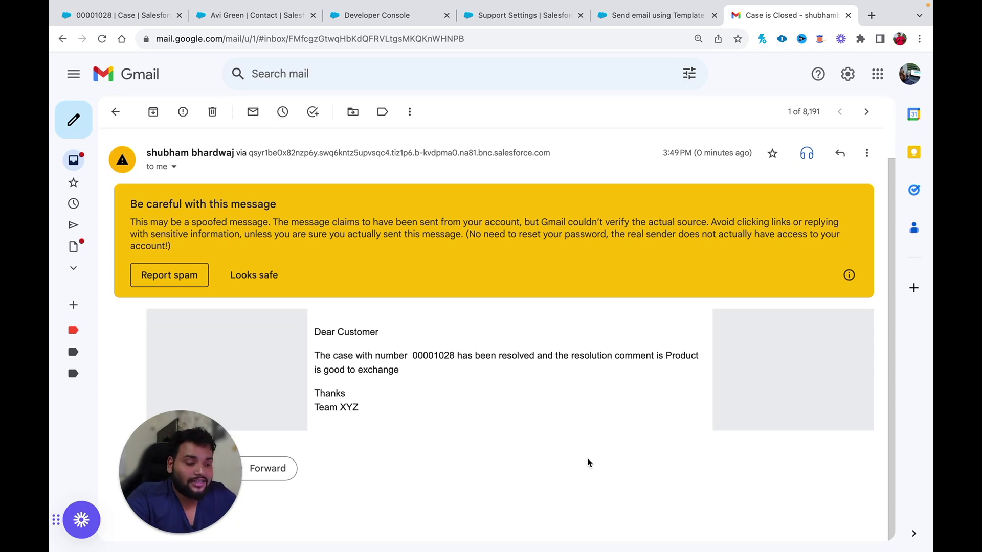
{"action": "left_click", "coordinate": [115, 111]}
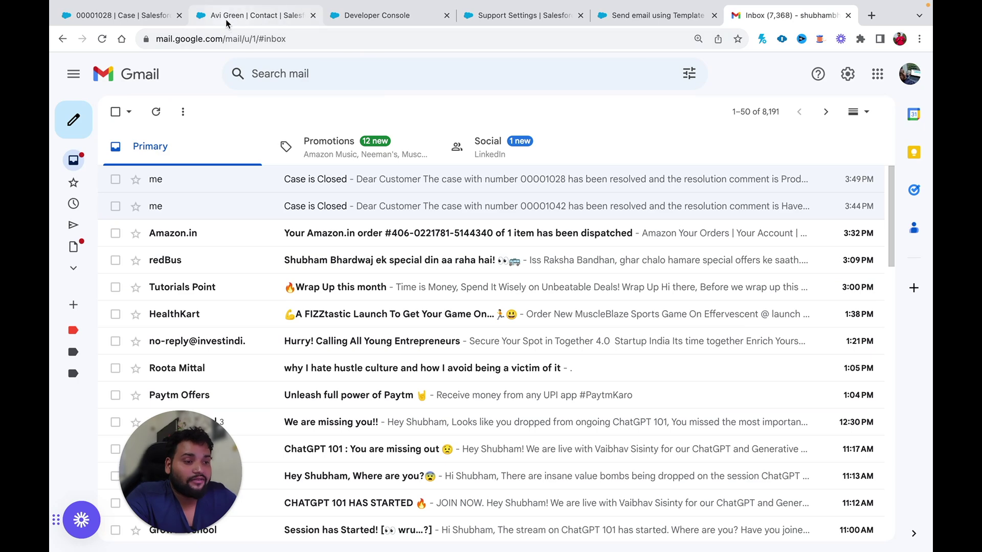
{"action": "left_click", "coordinate": [149, 14]}
- Switch browser tabs back to the active Version 2 of 'Send email using Template' in Flow Builder
{"action": "left_click", "coordinate": [215, 15]}
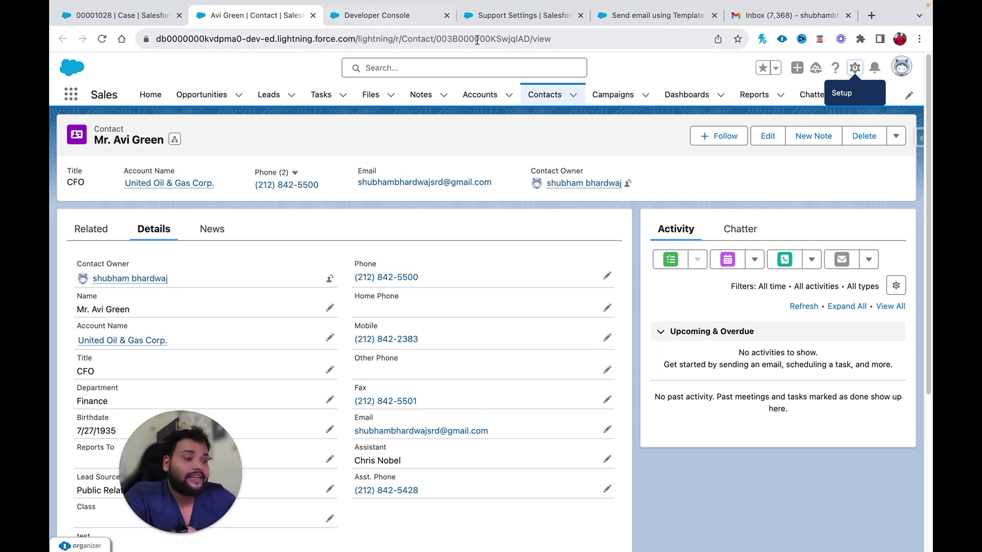
{"action": "left_click", "coordinate": [628, 16]}
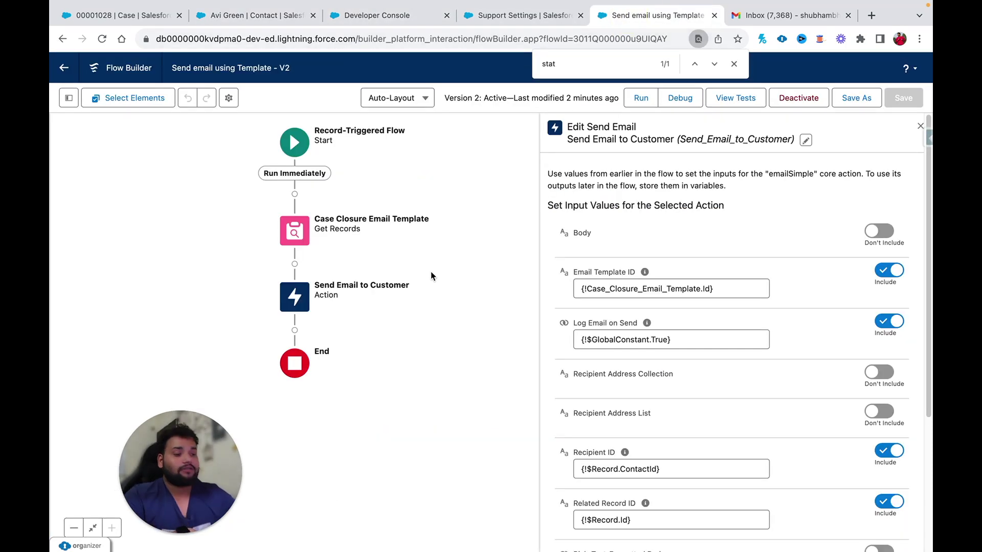